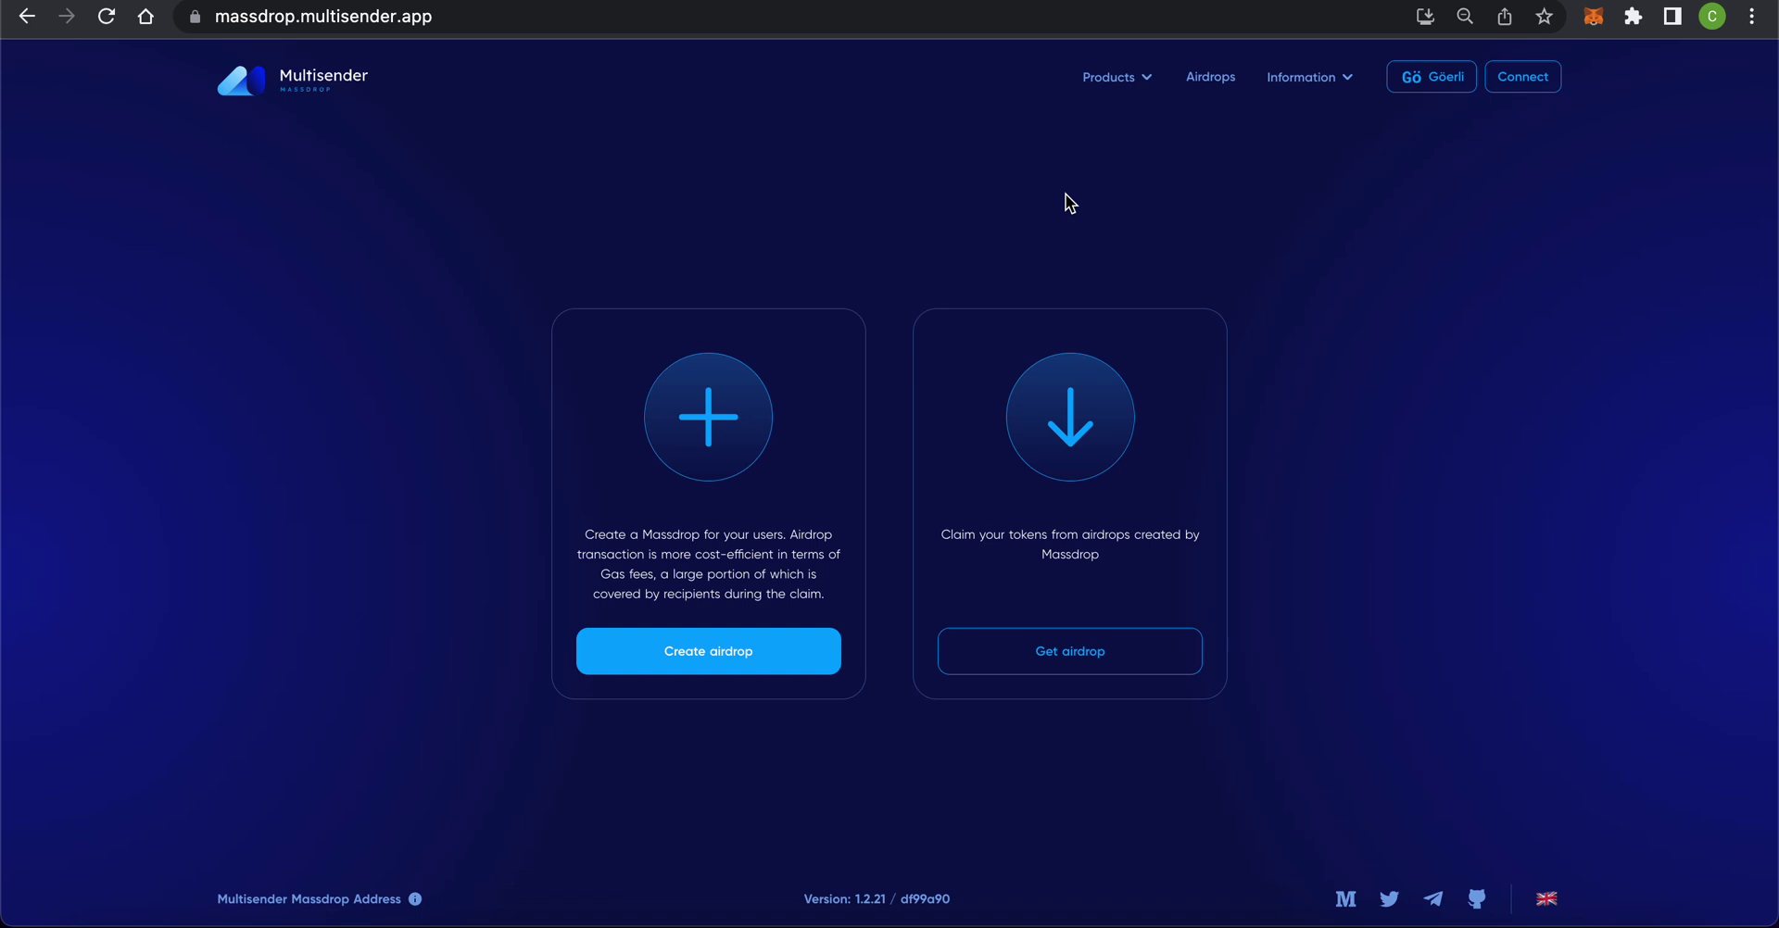
Step: Connect the Test 1 account through MetaMask and check the available networks, keeping Göerli
left_click(1016, 15)
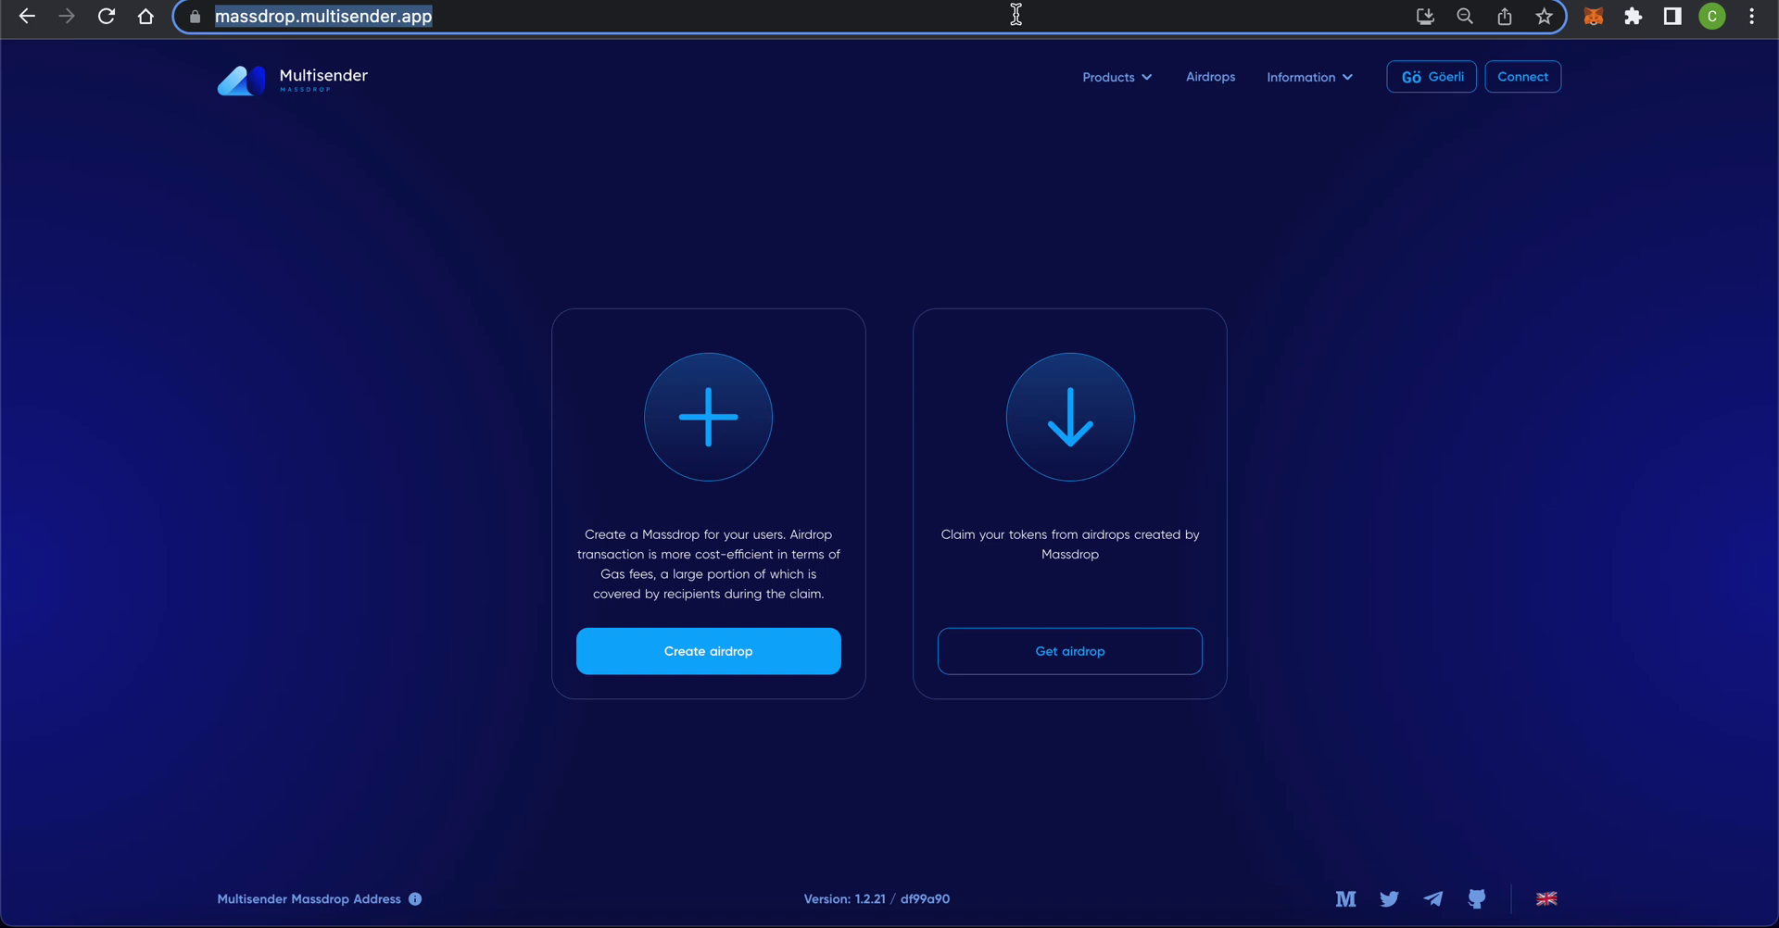
left_click(1529, 76)
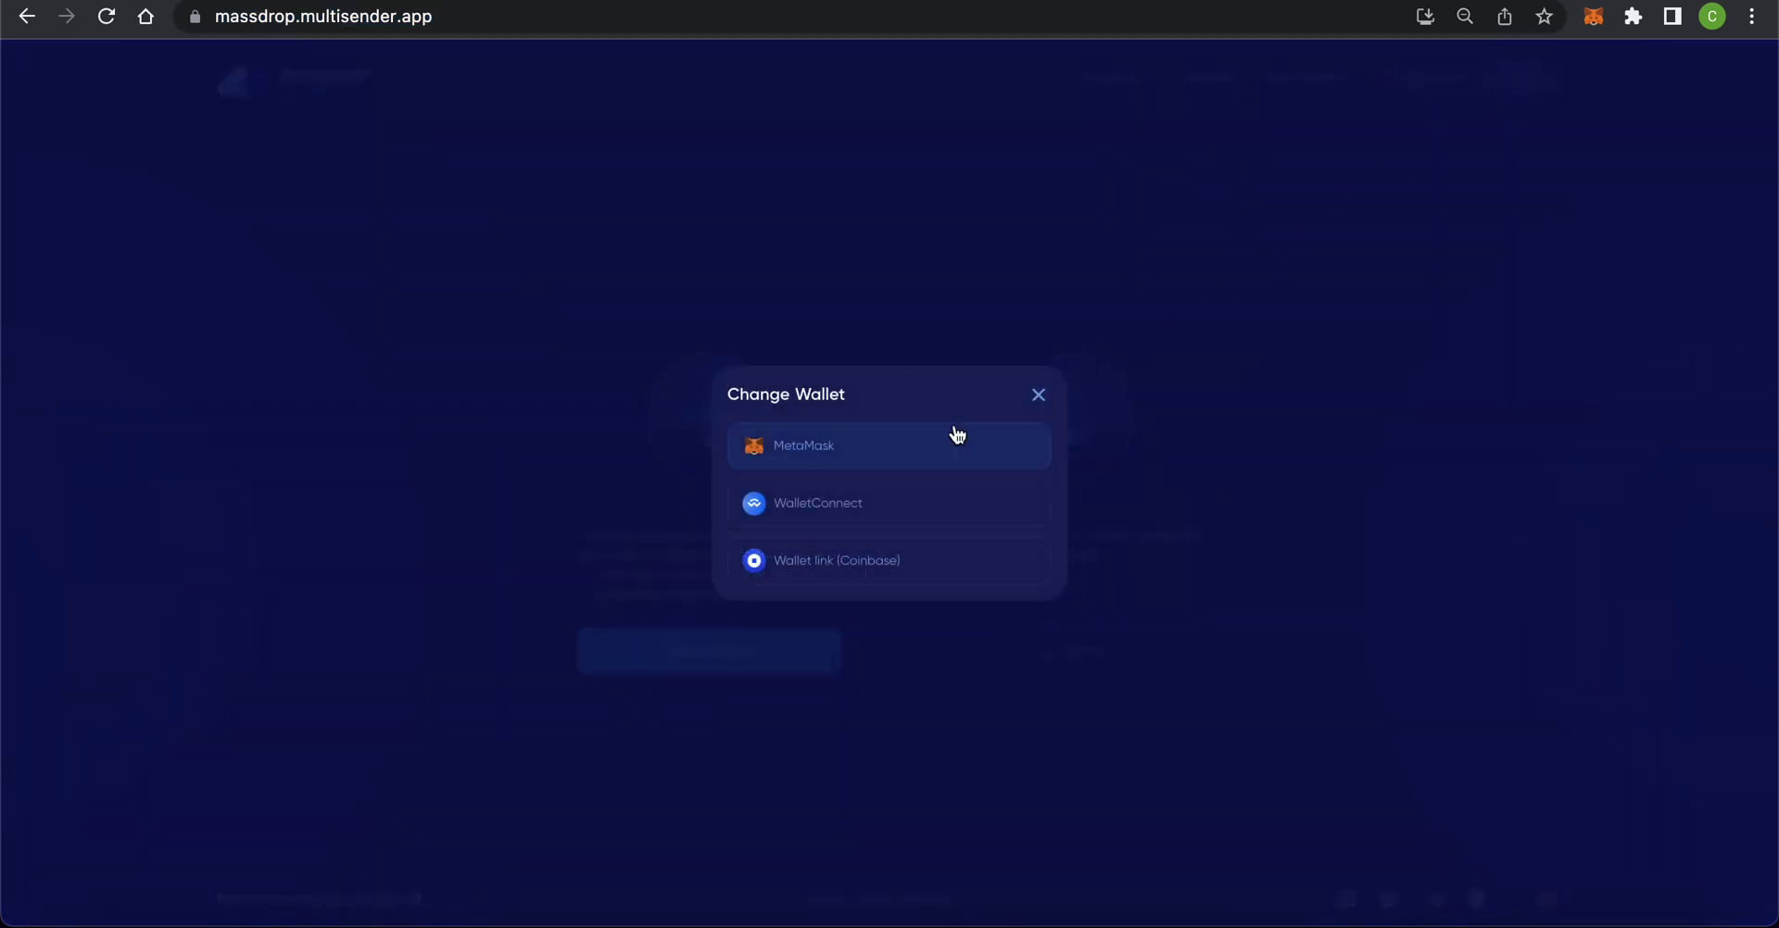
left_click(943, 444)
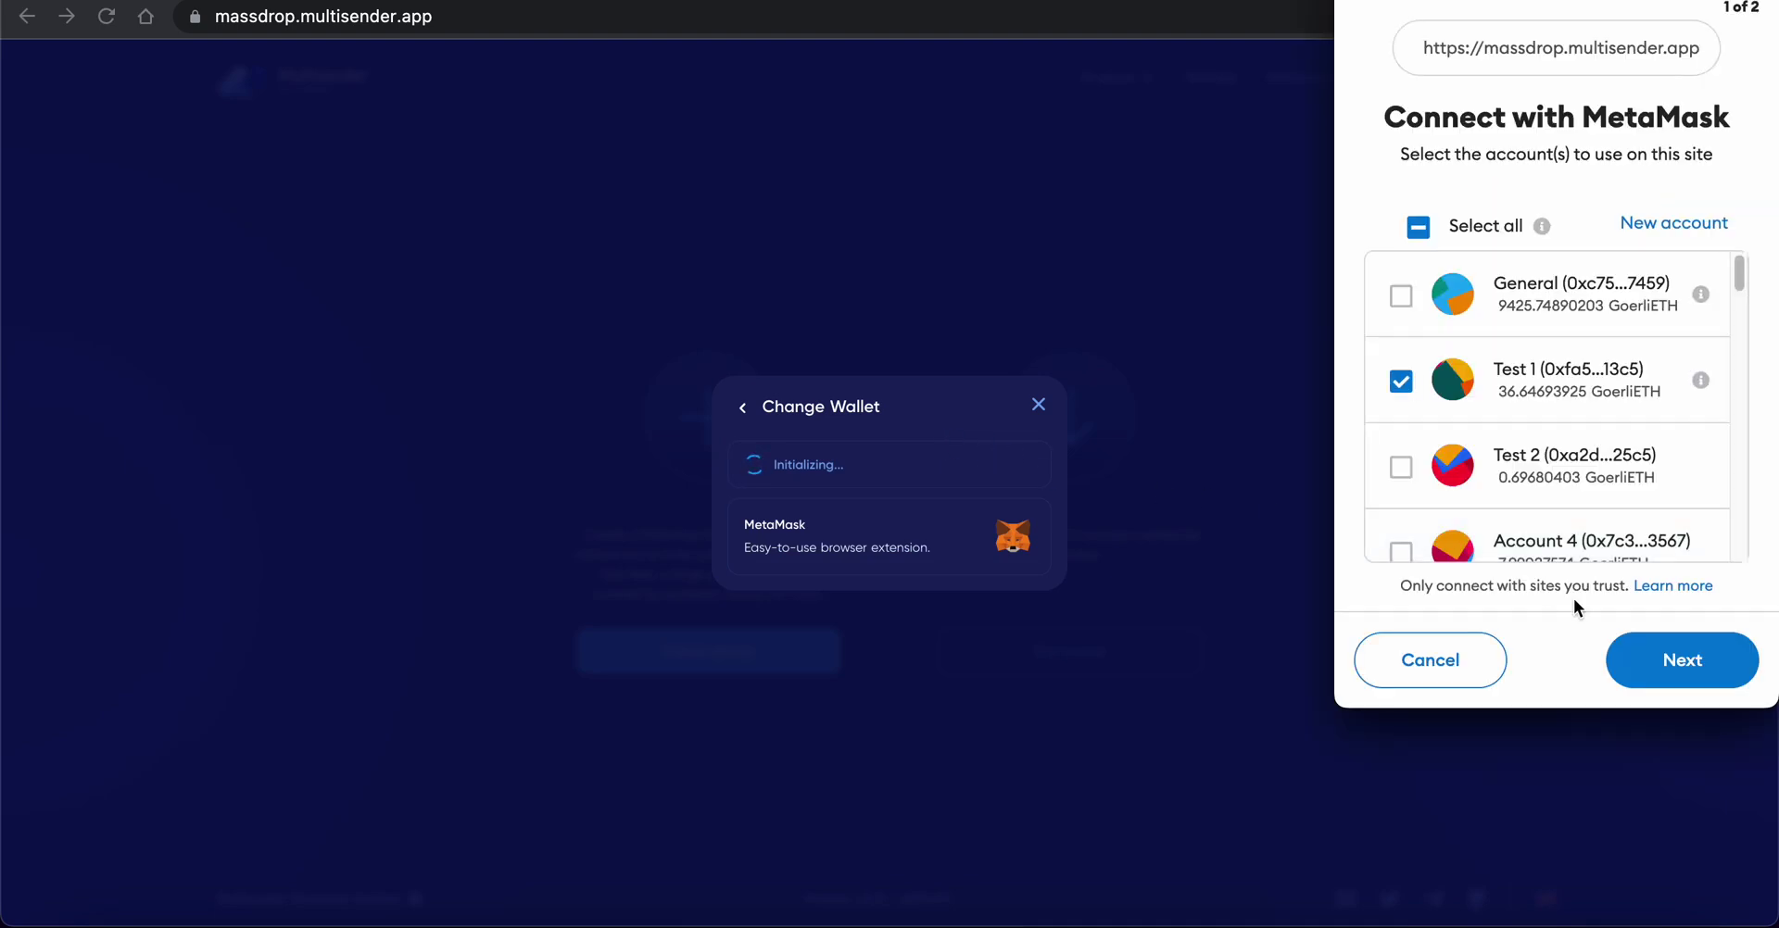
left_click(1627, 659)
left_click(1627, 660)
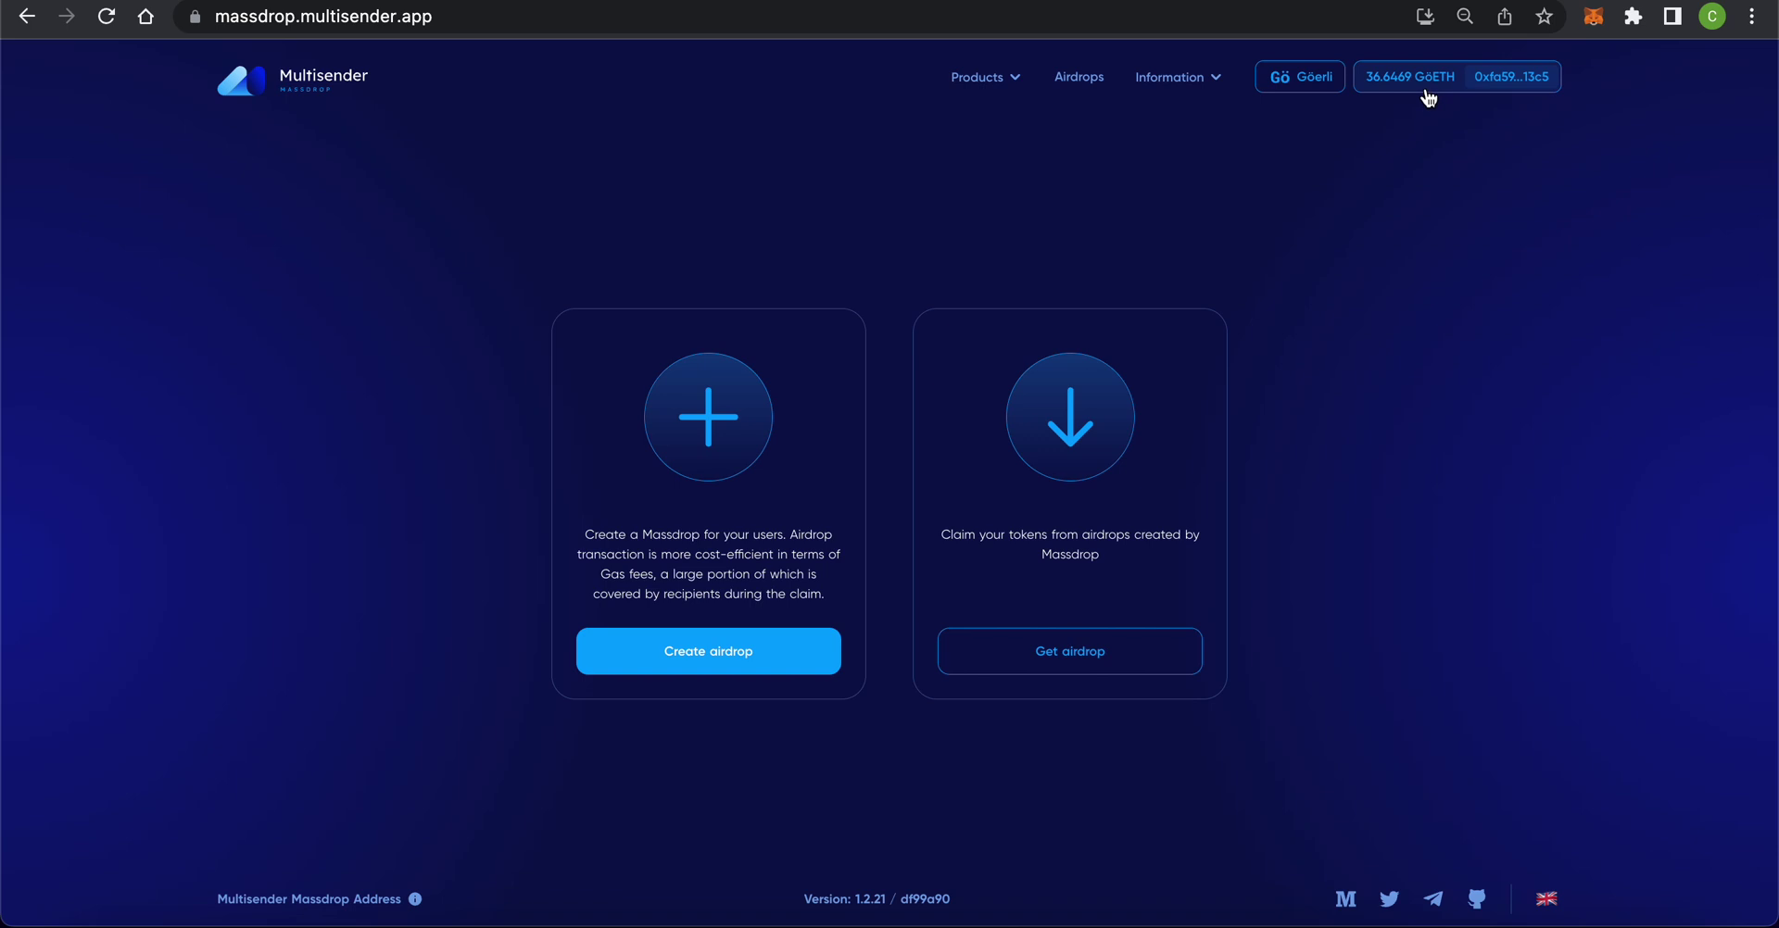
left_click(1300, 78)
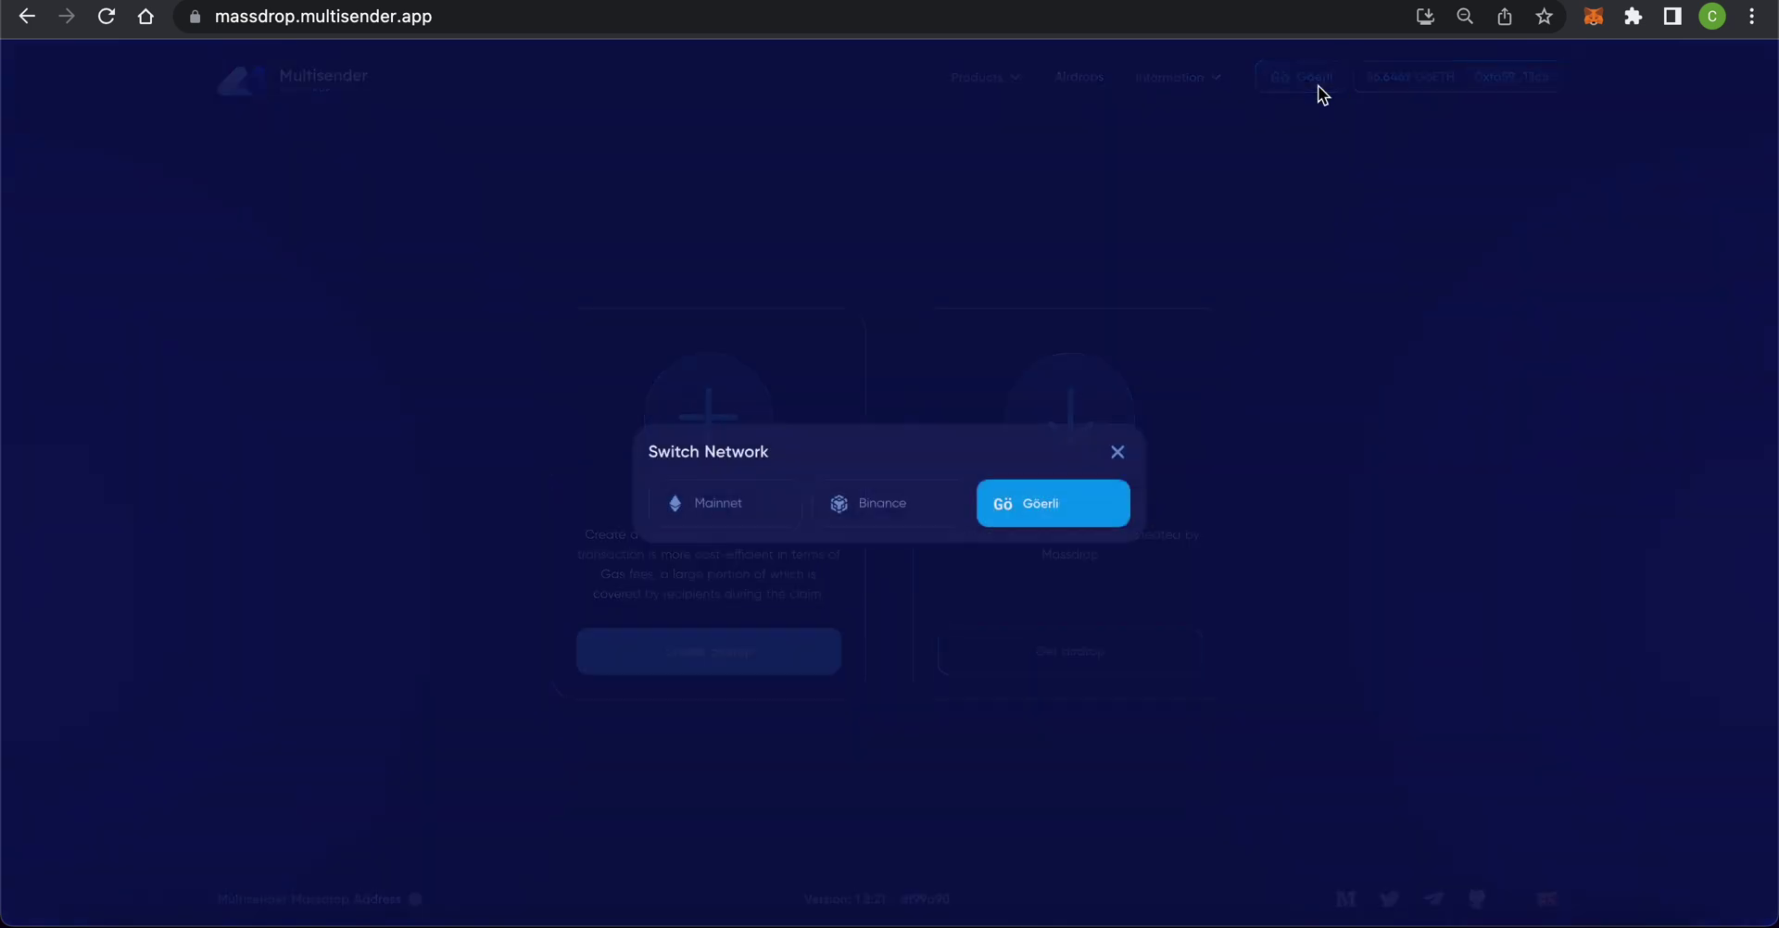
left_click(1118, 454)
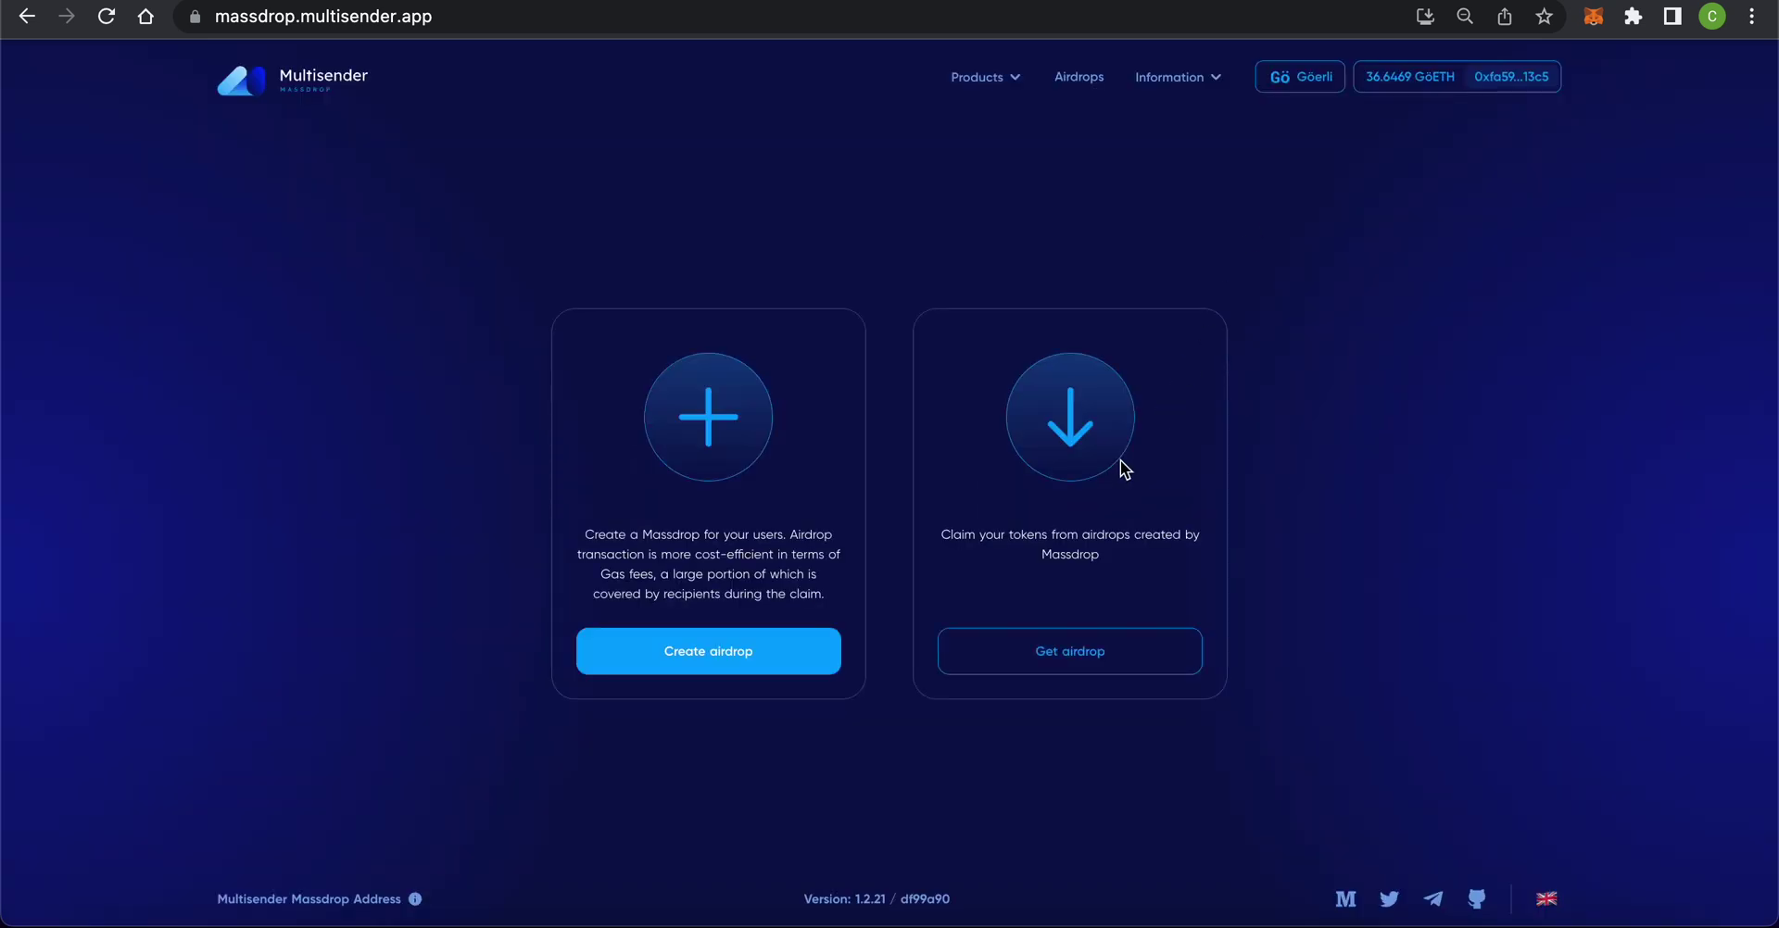
Step: Start creating an airdrop and choose the FAU token as the one to distribute
left_click(783, 654)
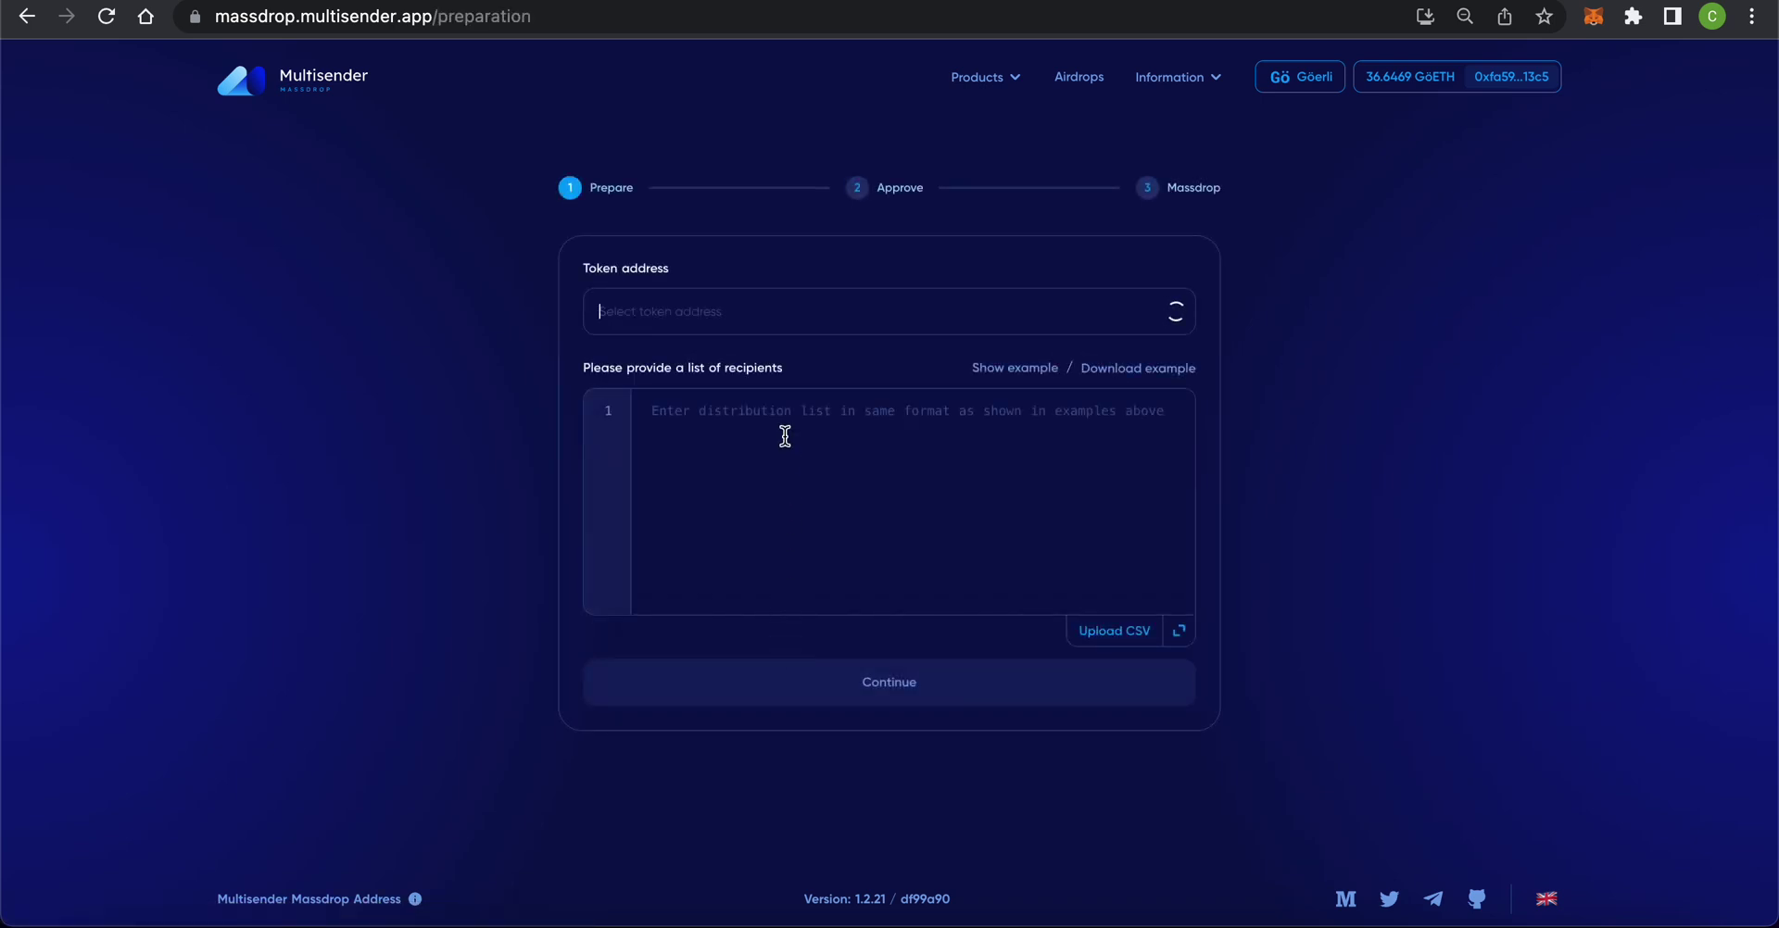
left_click(782, 301)
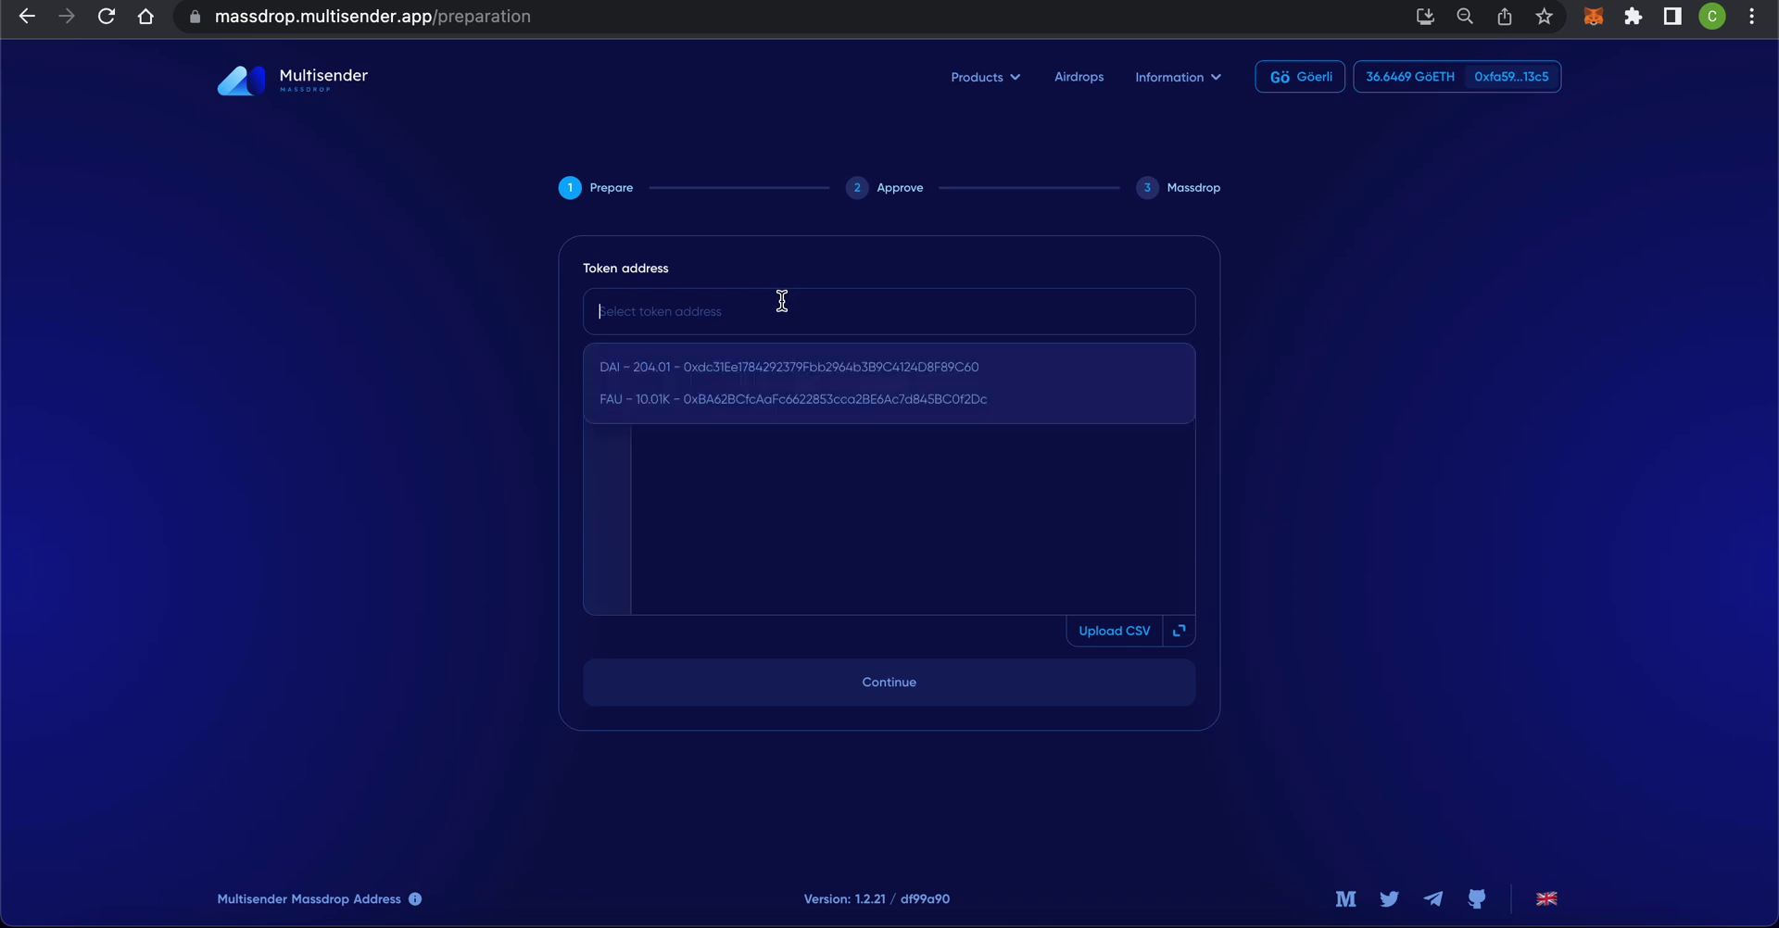
left_click(781, 404)
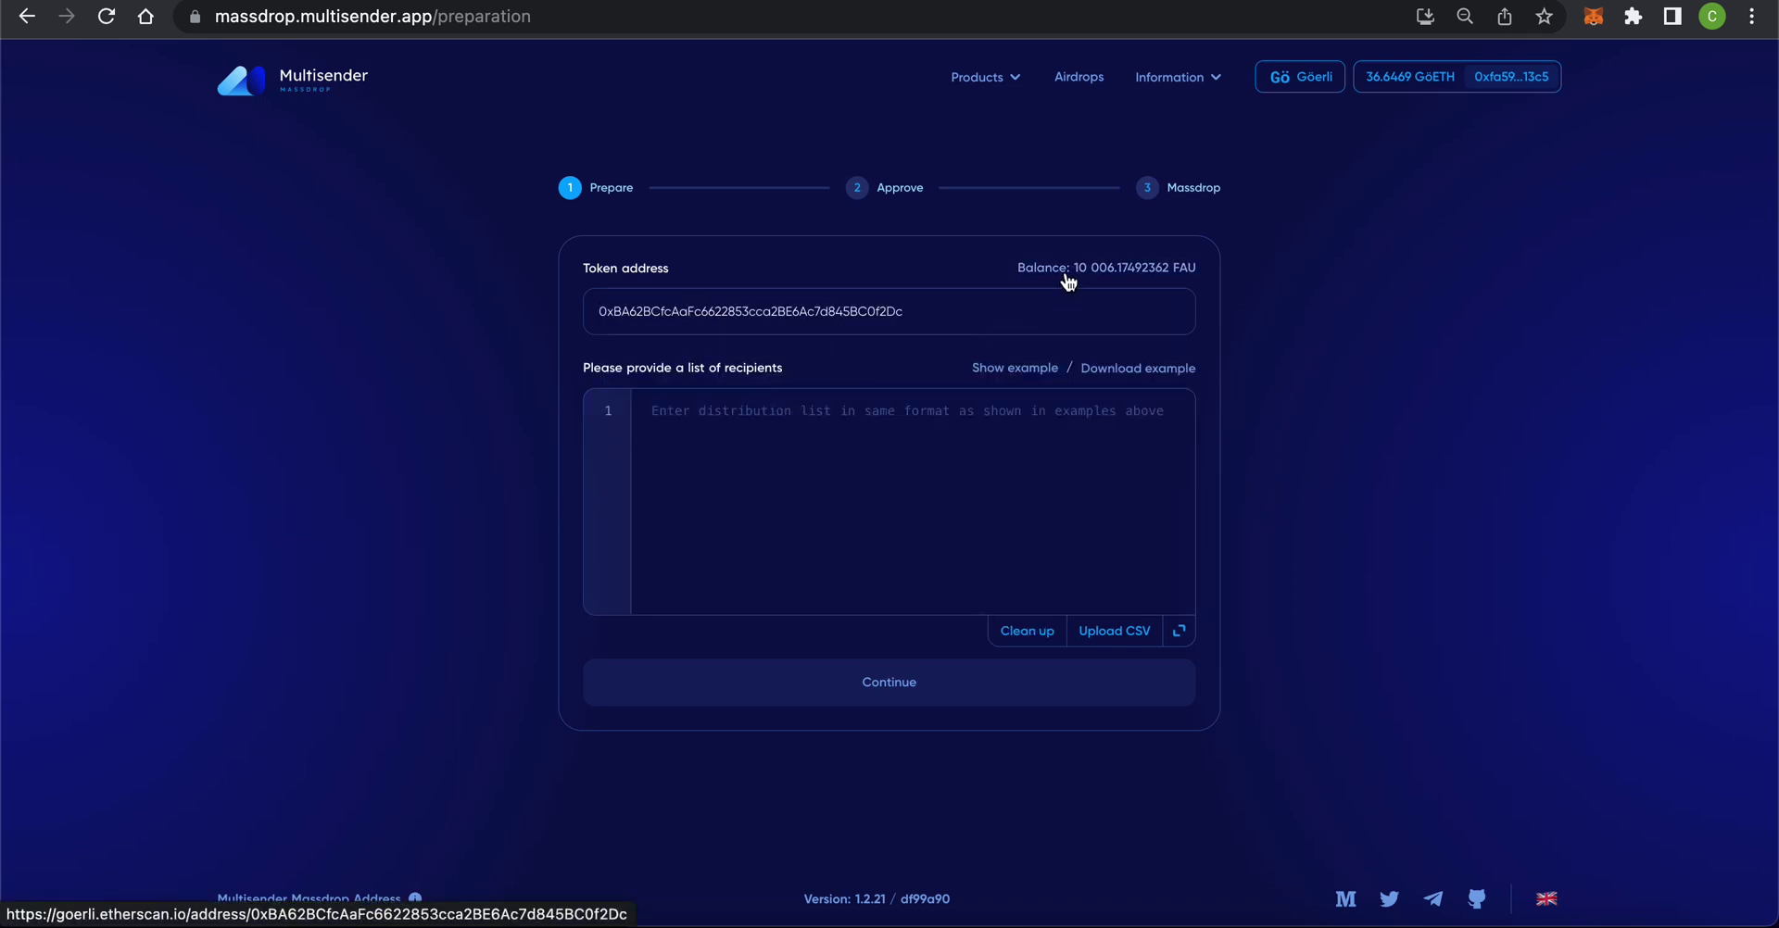
Step: View the example format for the recipient list
left_click(897, 444)
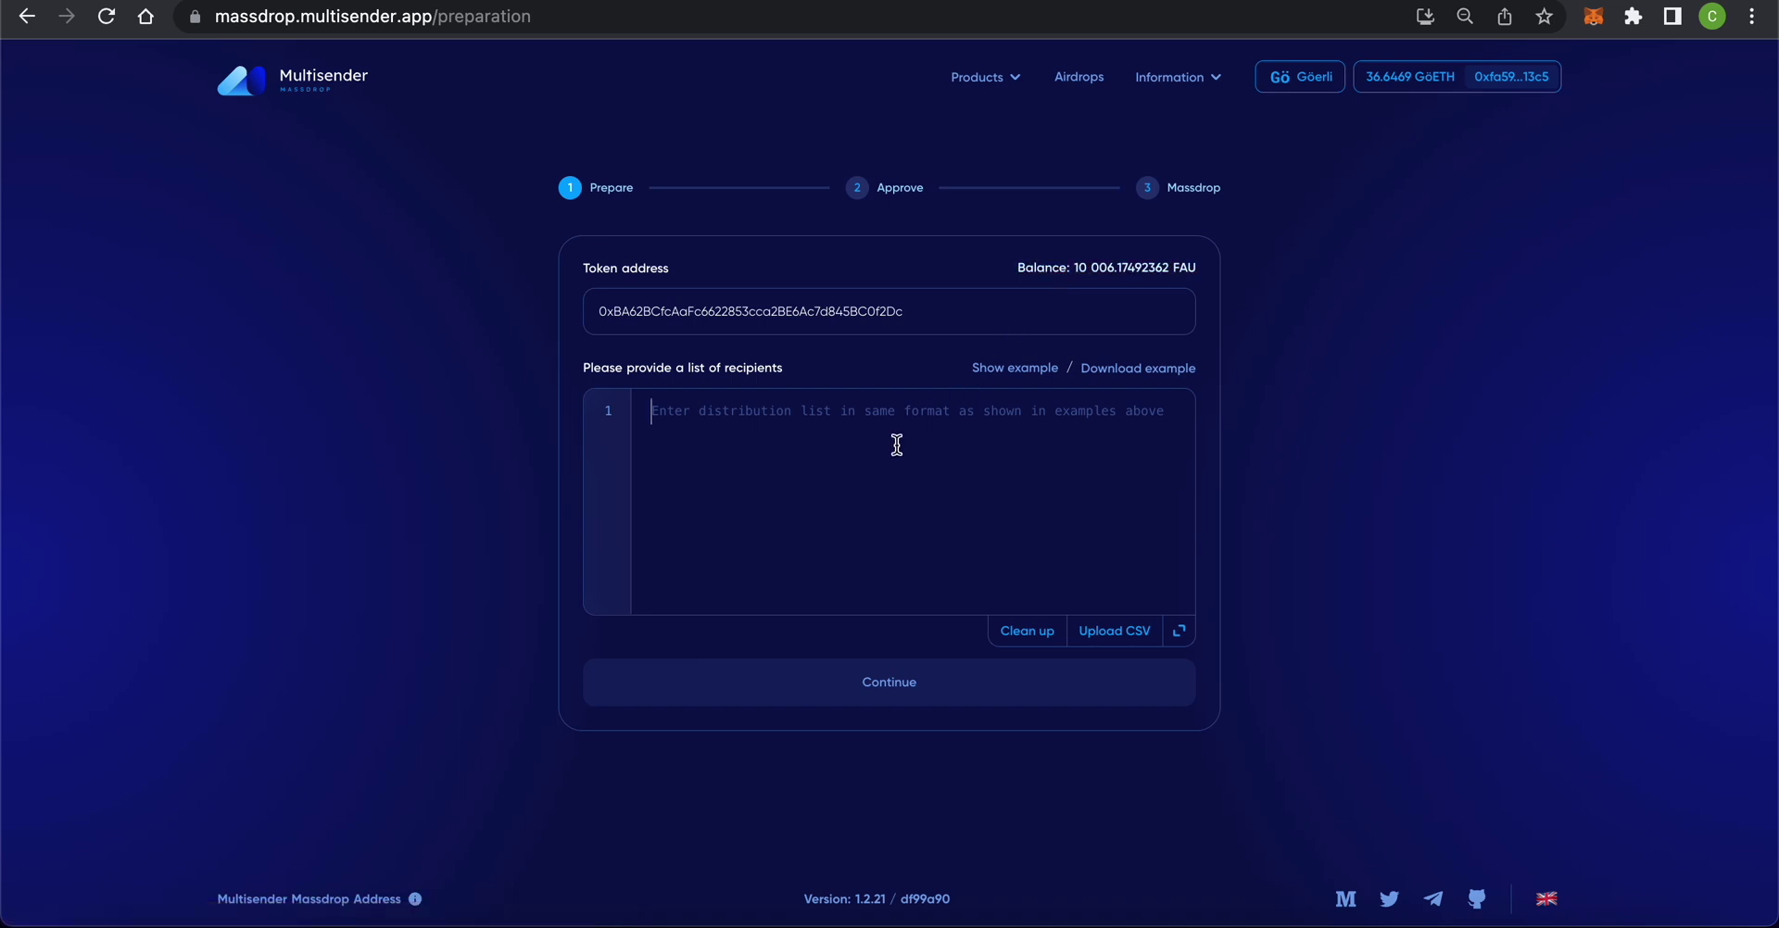
left_click(1013, 369)
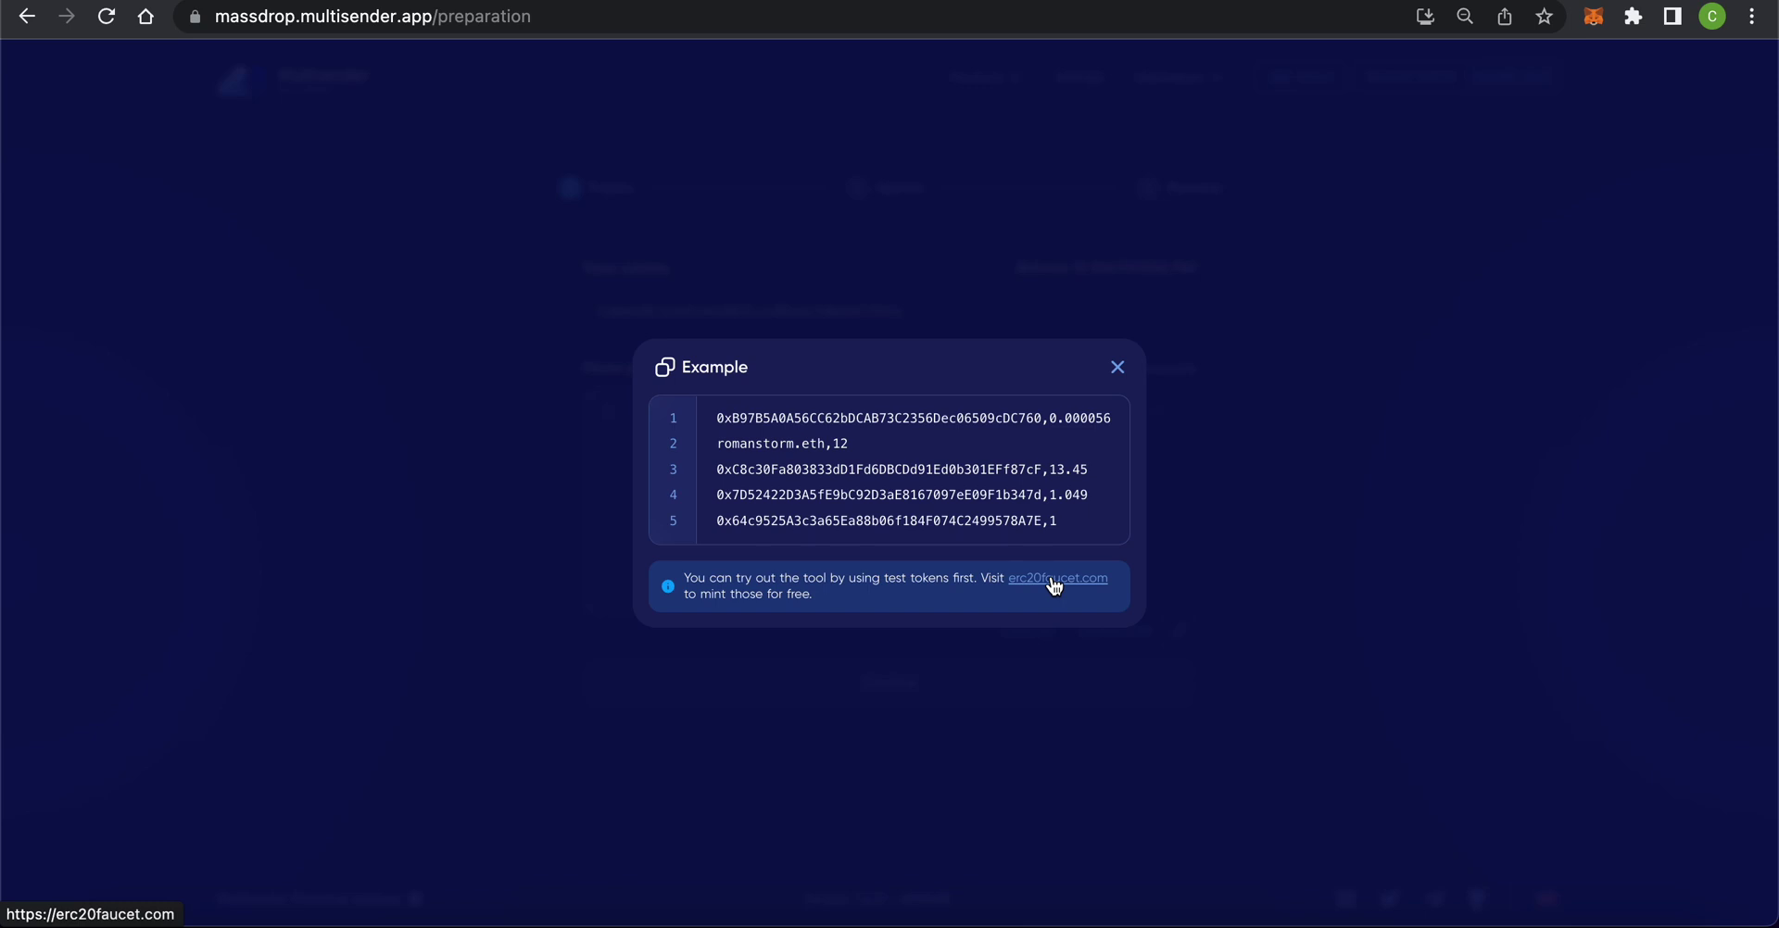
left_click(1119, 369)
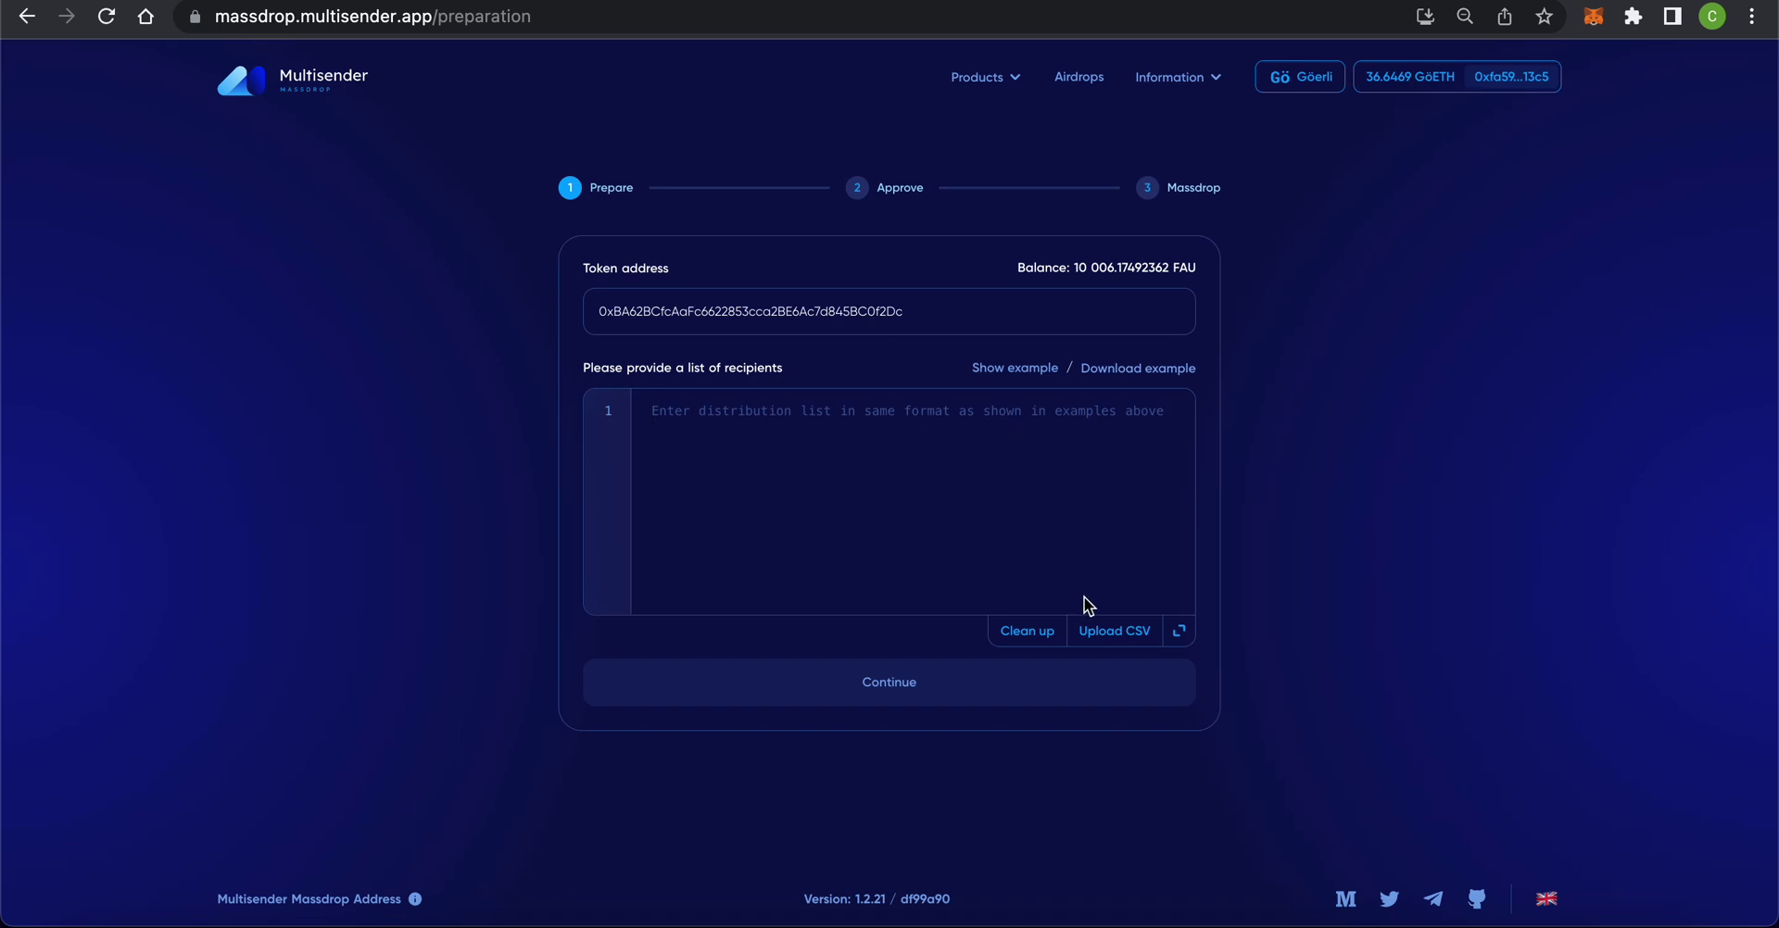
Step: Paste the copied distribution list into the recipients field and submit it for validation
left_click(1028, 428)
key("super+v")
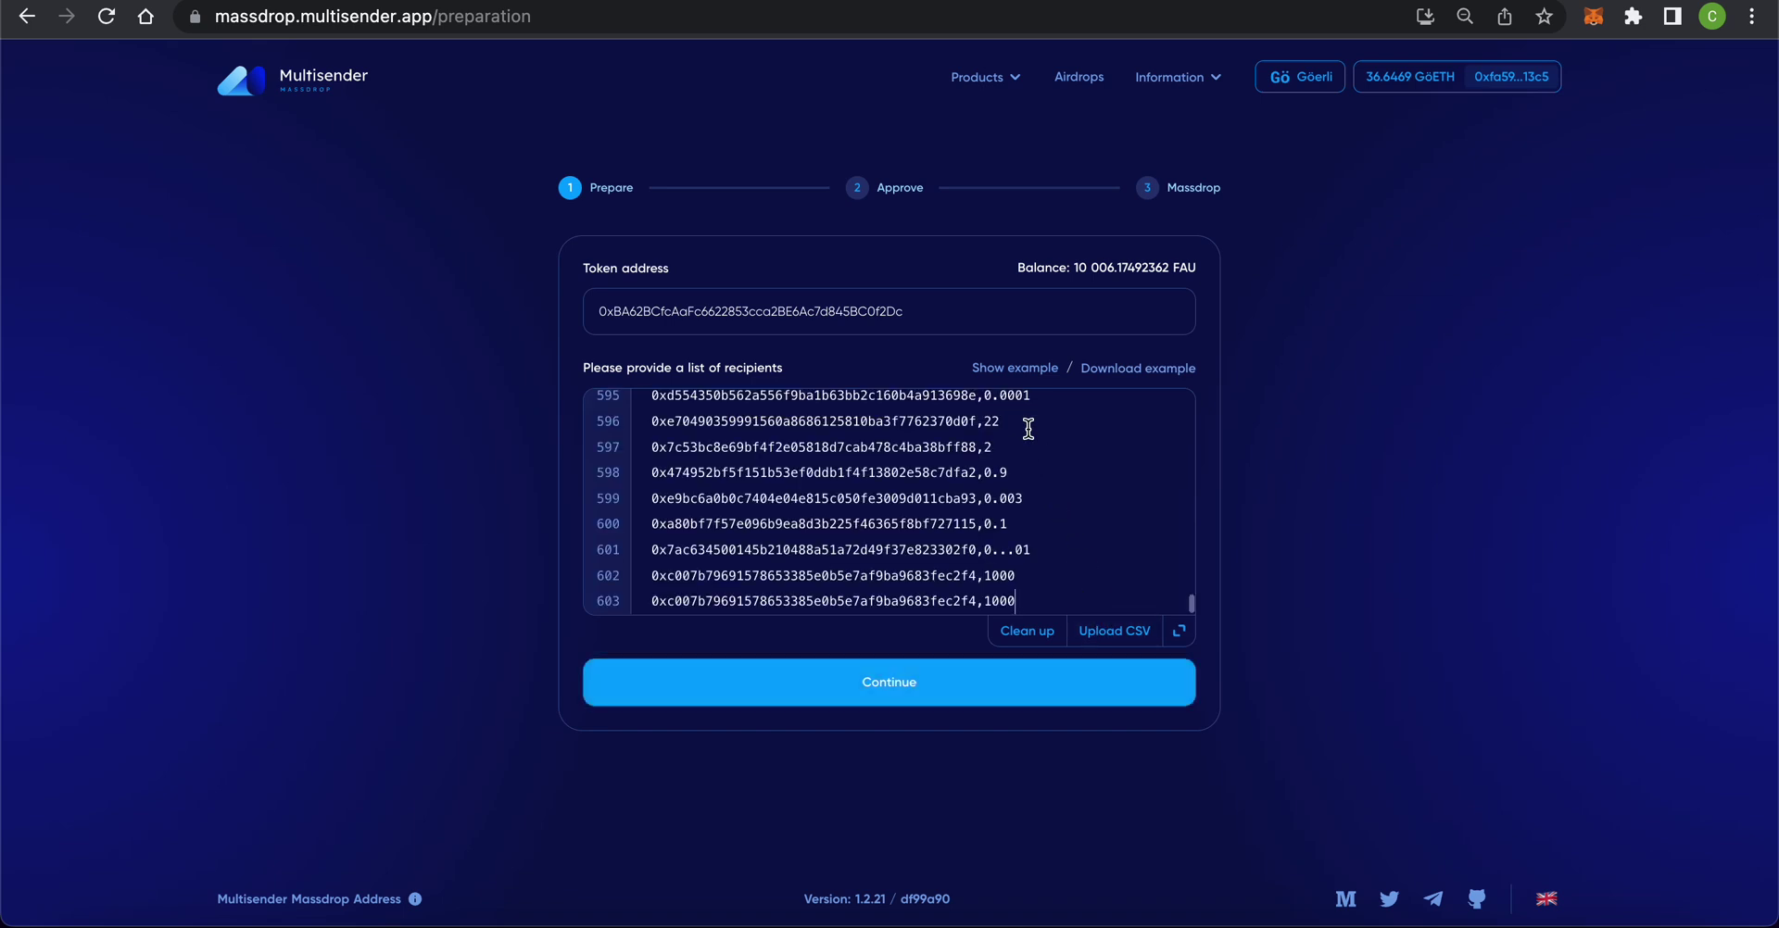
left_click(1017, 706)
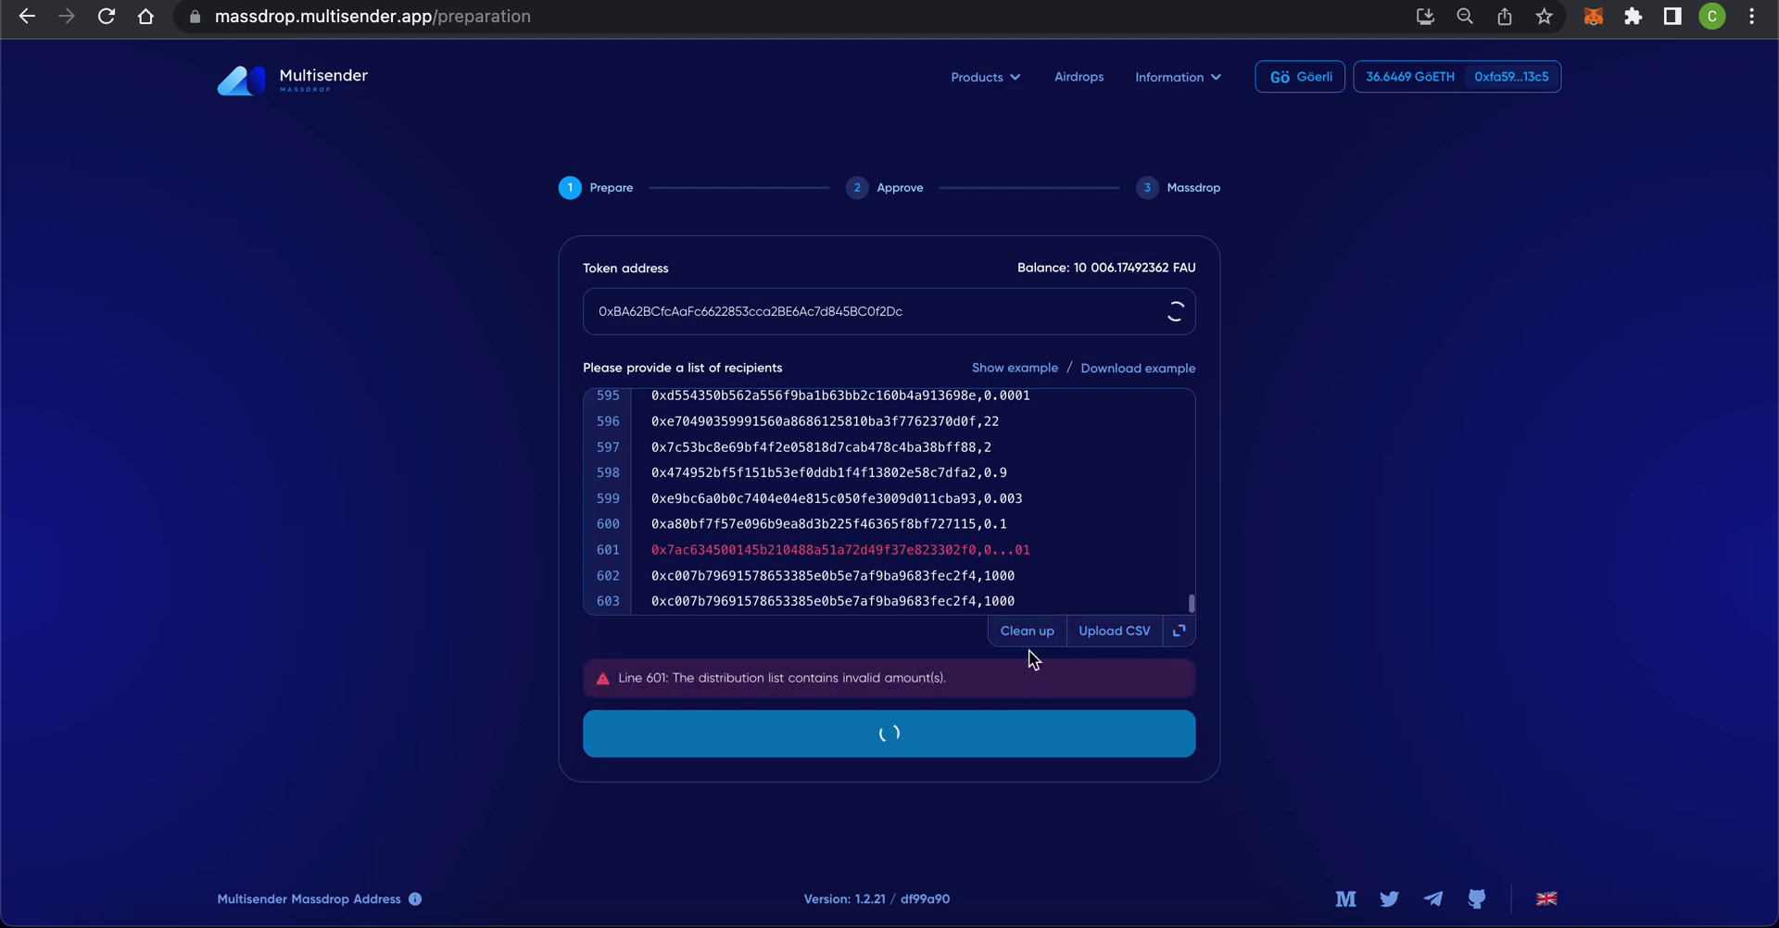
Step: Change the amount on line 601 to 0.01 and append 99 to that line's recipient address
left_click(1018, 548)
key("BackSpace")
key("BackSpace")
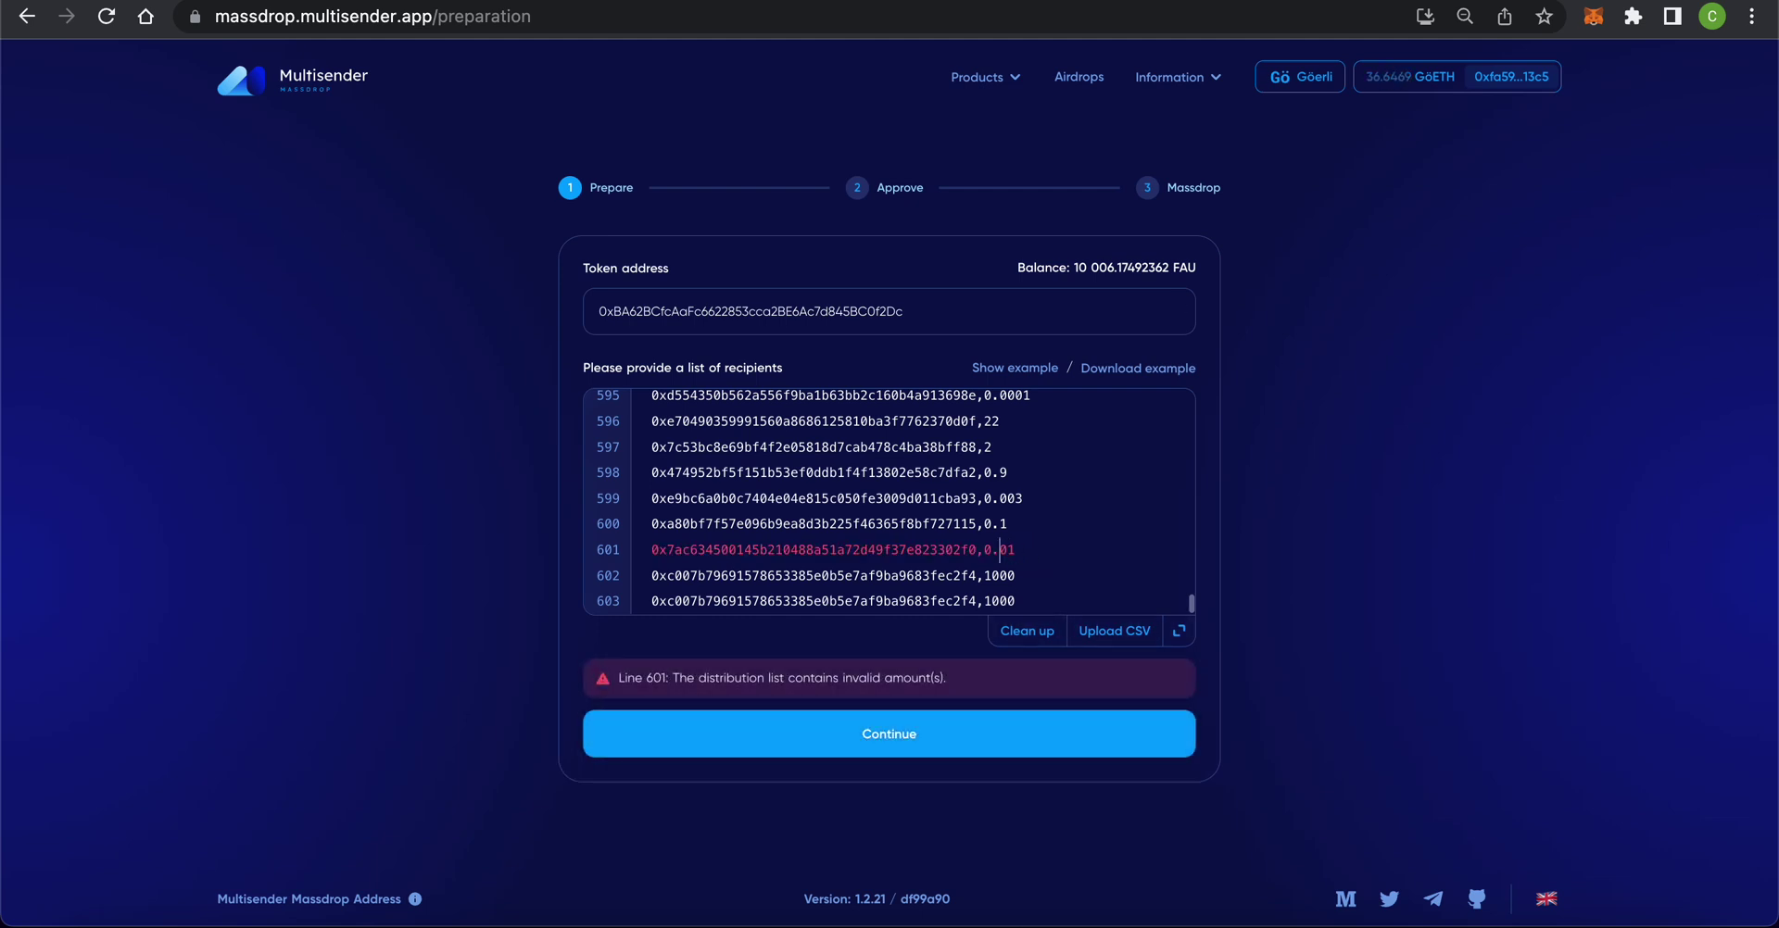
key("Left")
left_click(976, 556)
type("99")
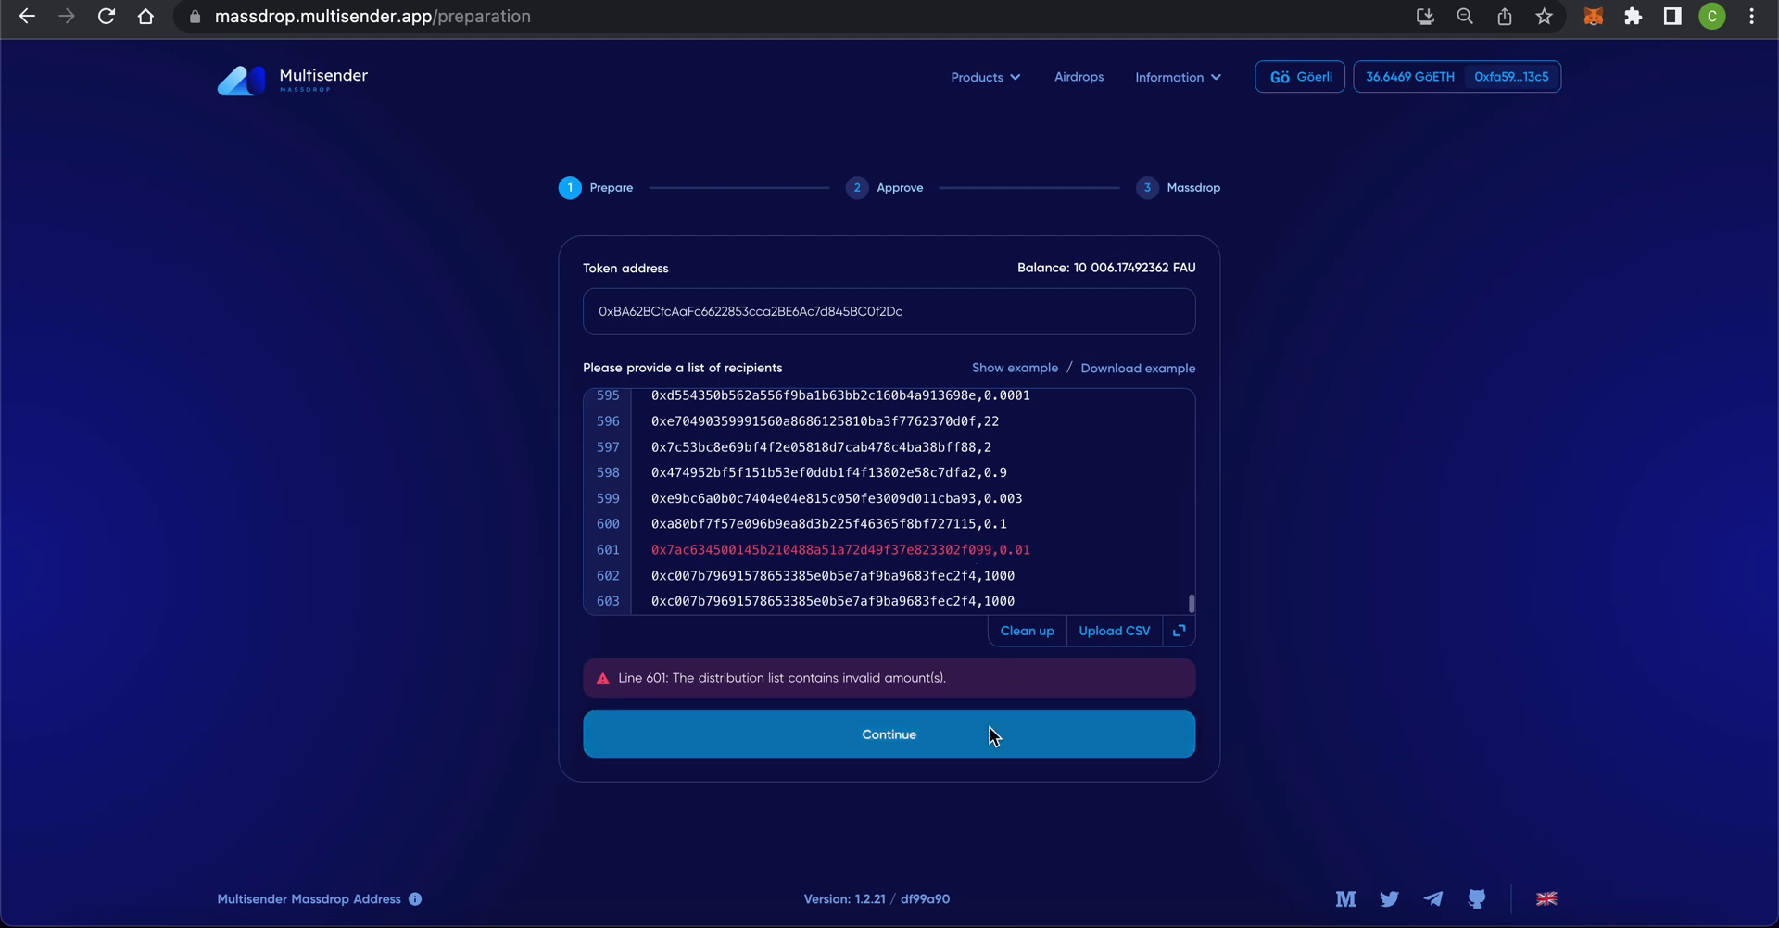
Step: Delete the invalid line 601 from the recipient list and submit the list again
left_click(1075, 559)
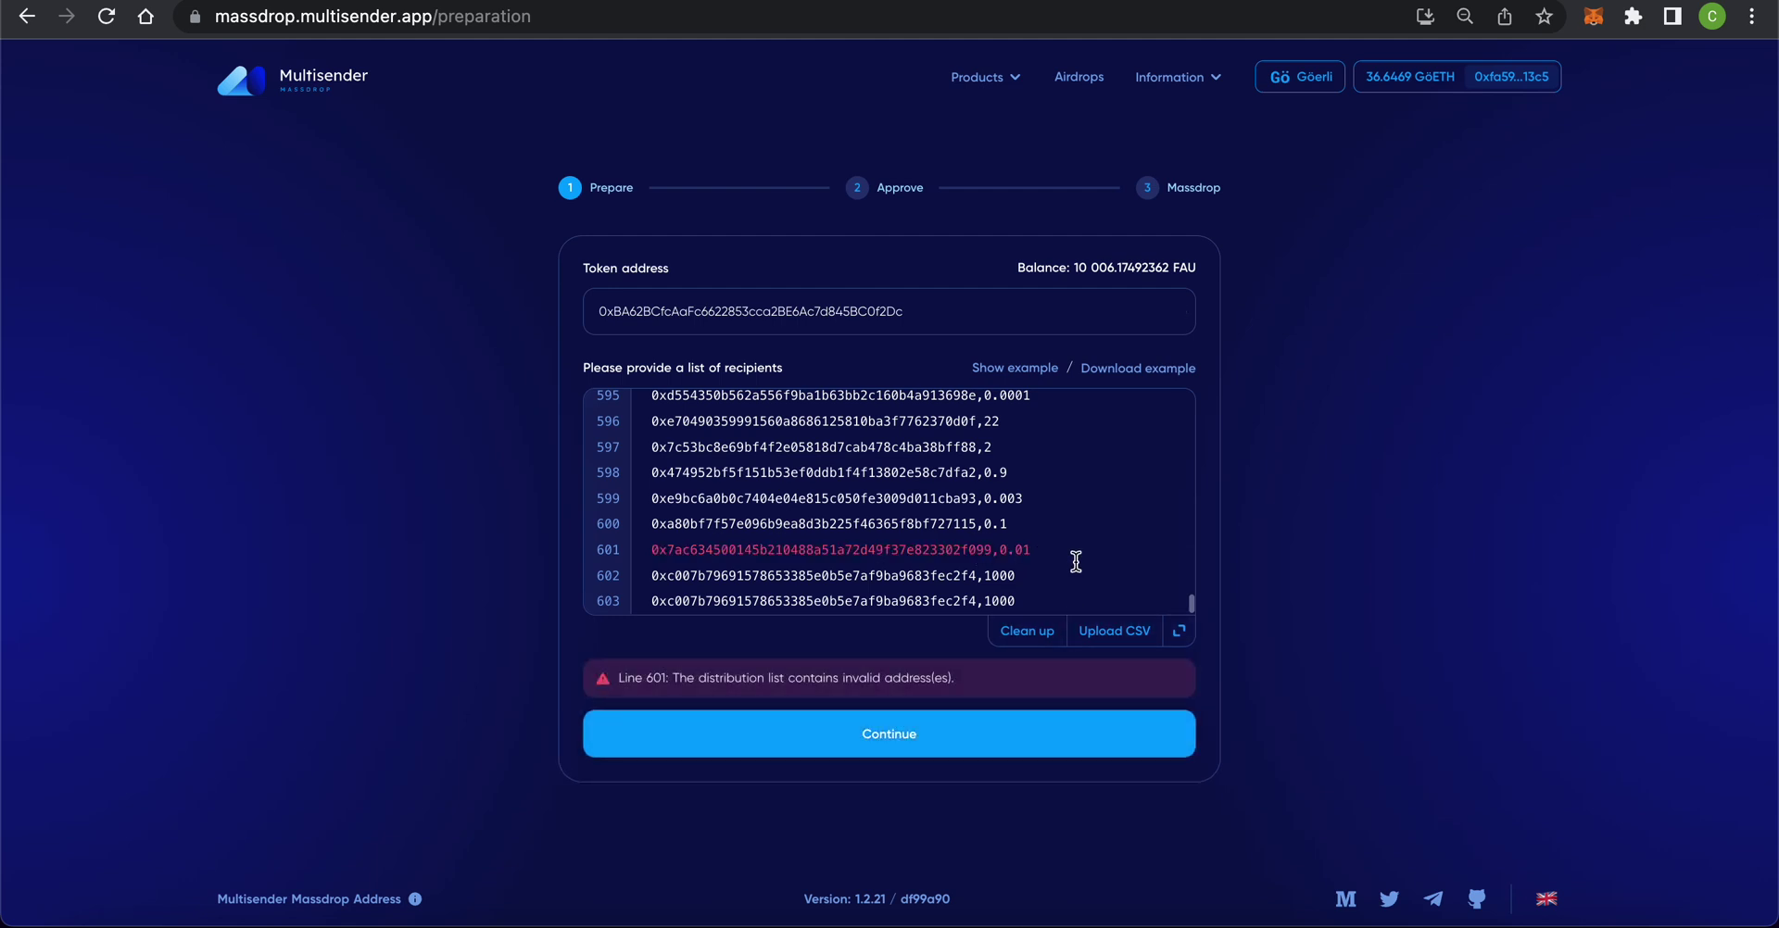
key("super+BackSpace")
key("BackSpace")
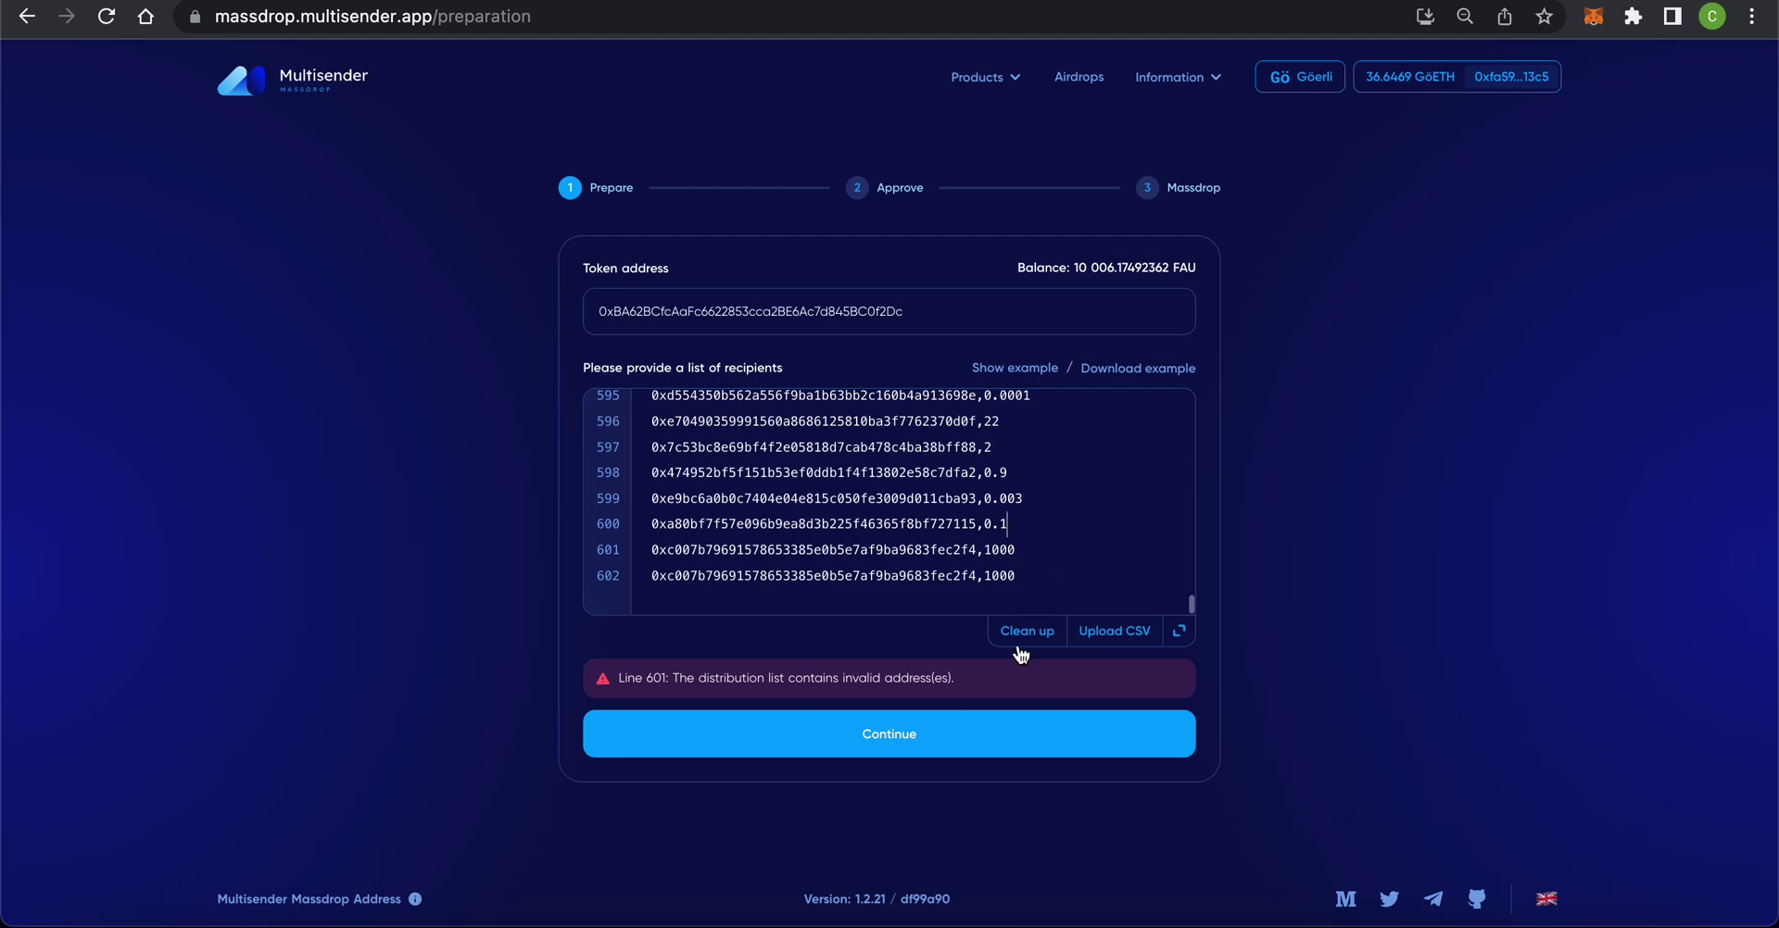
left_click(983, 749)
Step: Delete both duplicate recipient entries of 1000 at the end of the list and continue to the approval stage
left_click(1028, 585)
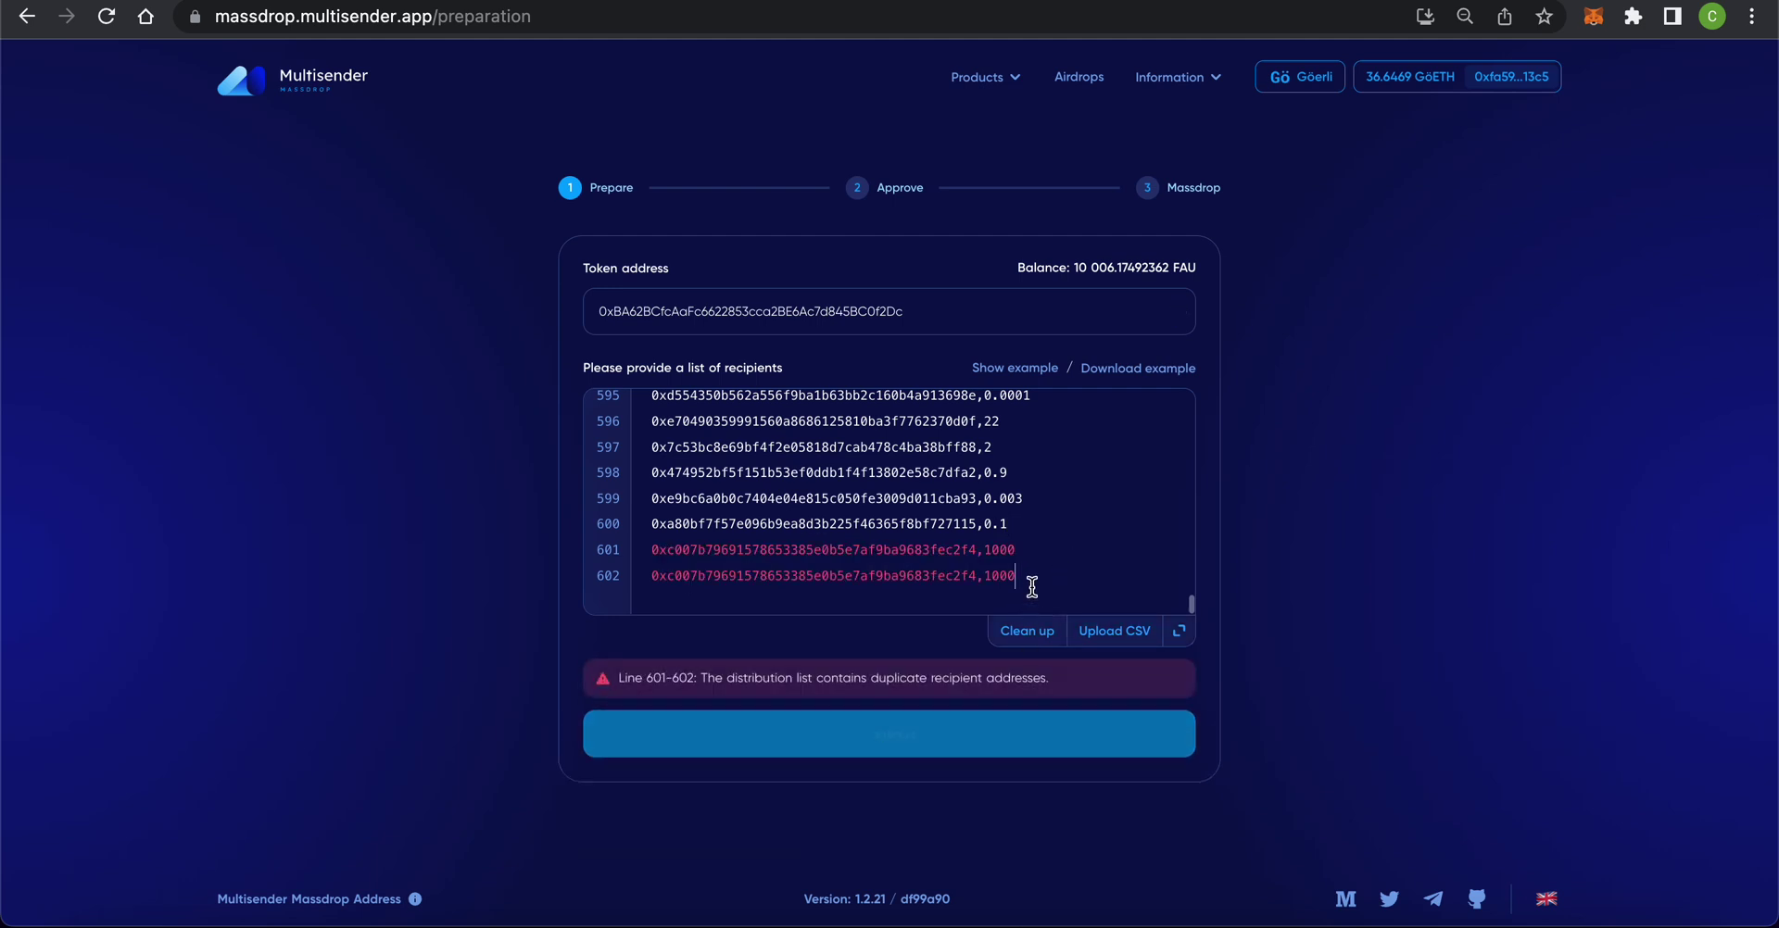
key("shift+Up")
key("shift+Up")
key("BackSpace")
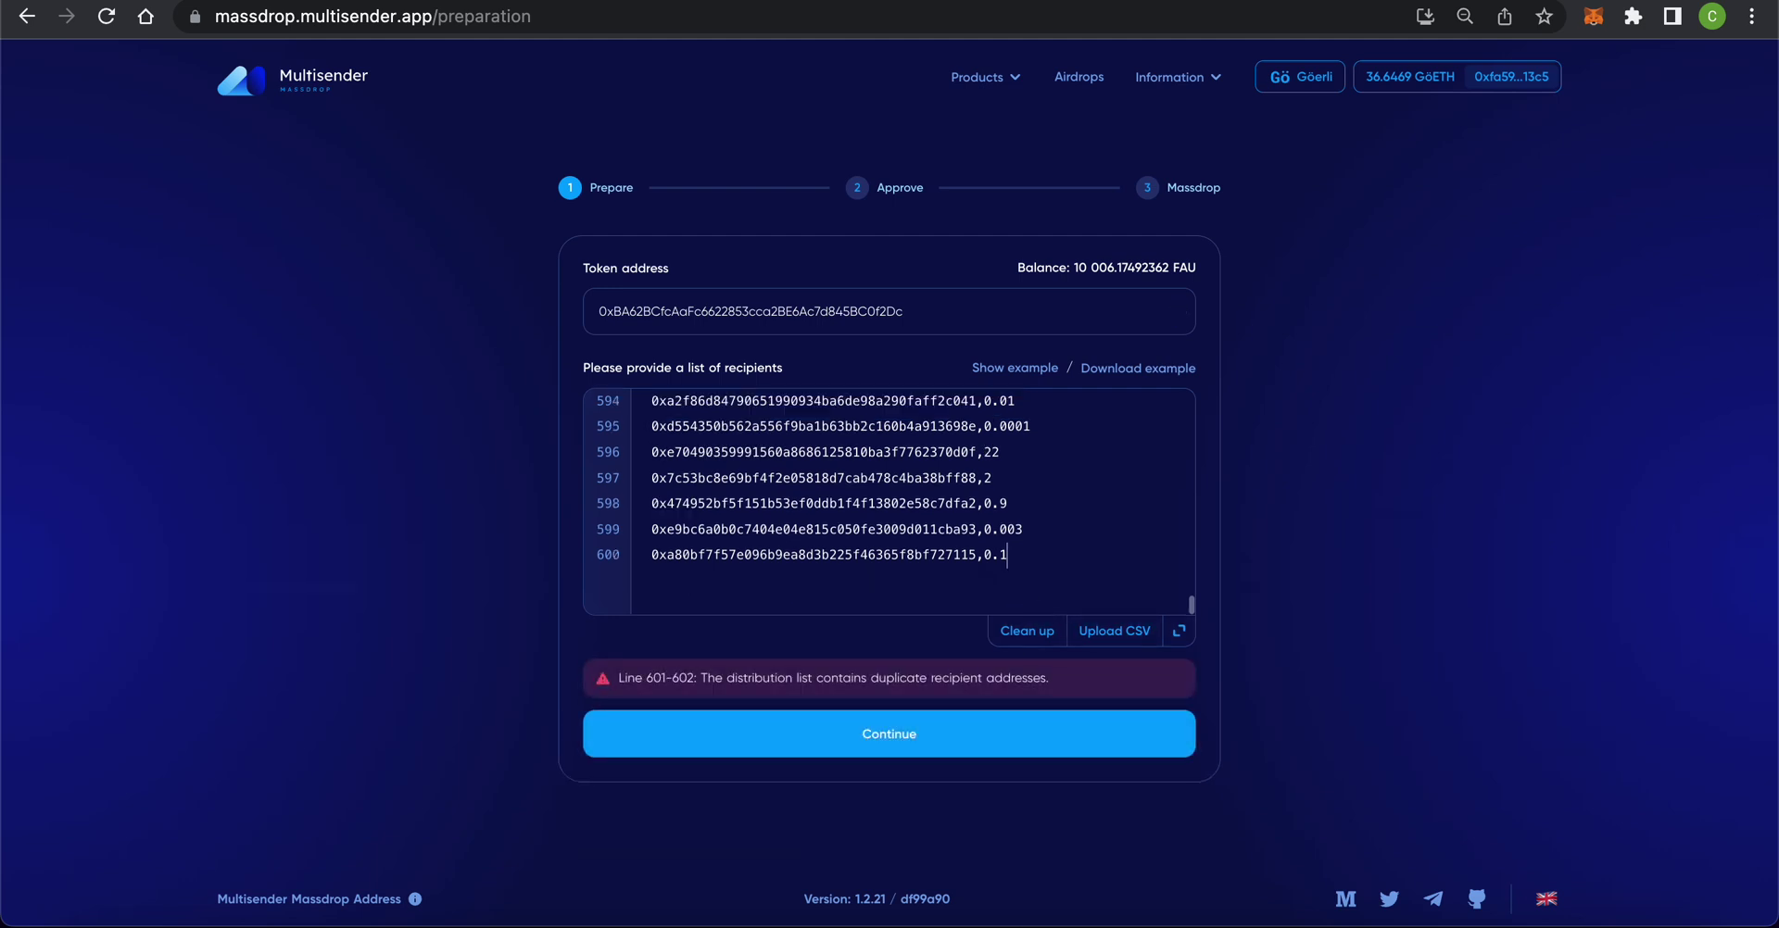
left_click(972, 746)
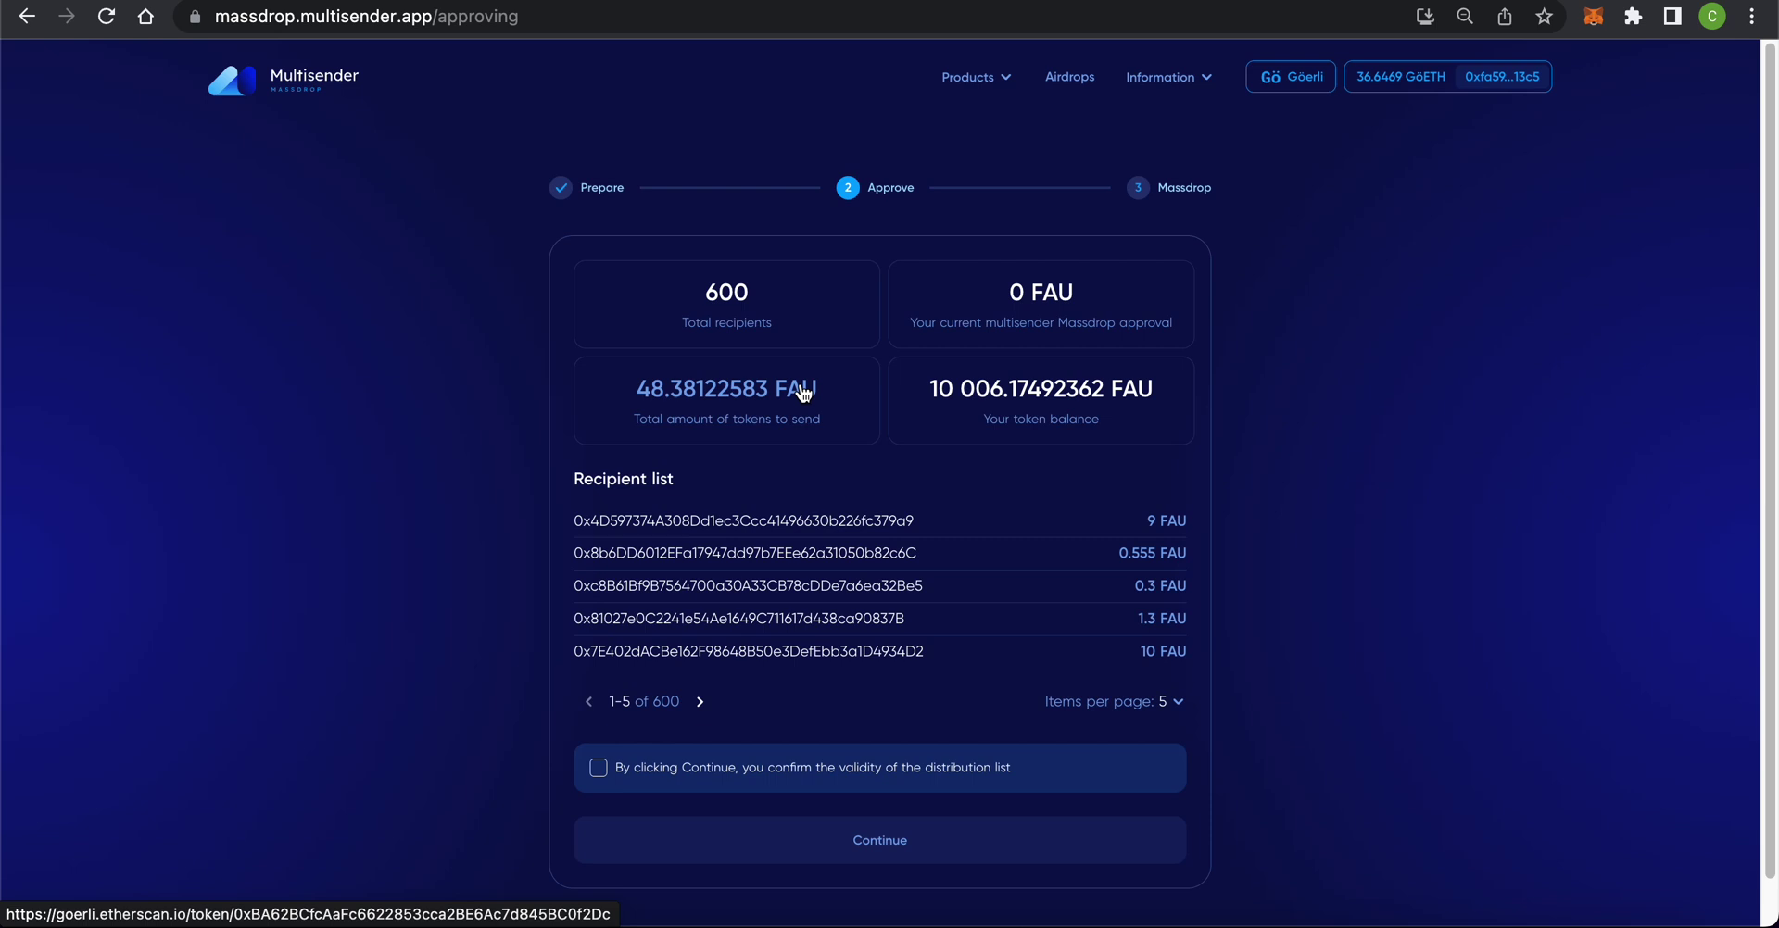
Step: Confirm the validity of the distribution list and approve an unlimited token amount in the wallet, continuing to the Massdrop stage
left_click(628, 766)
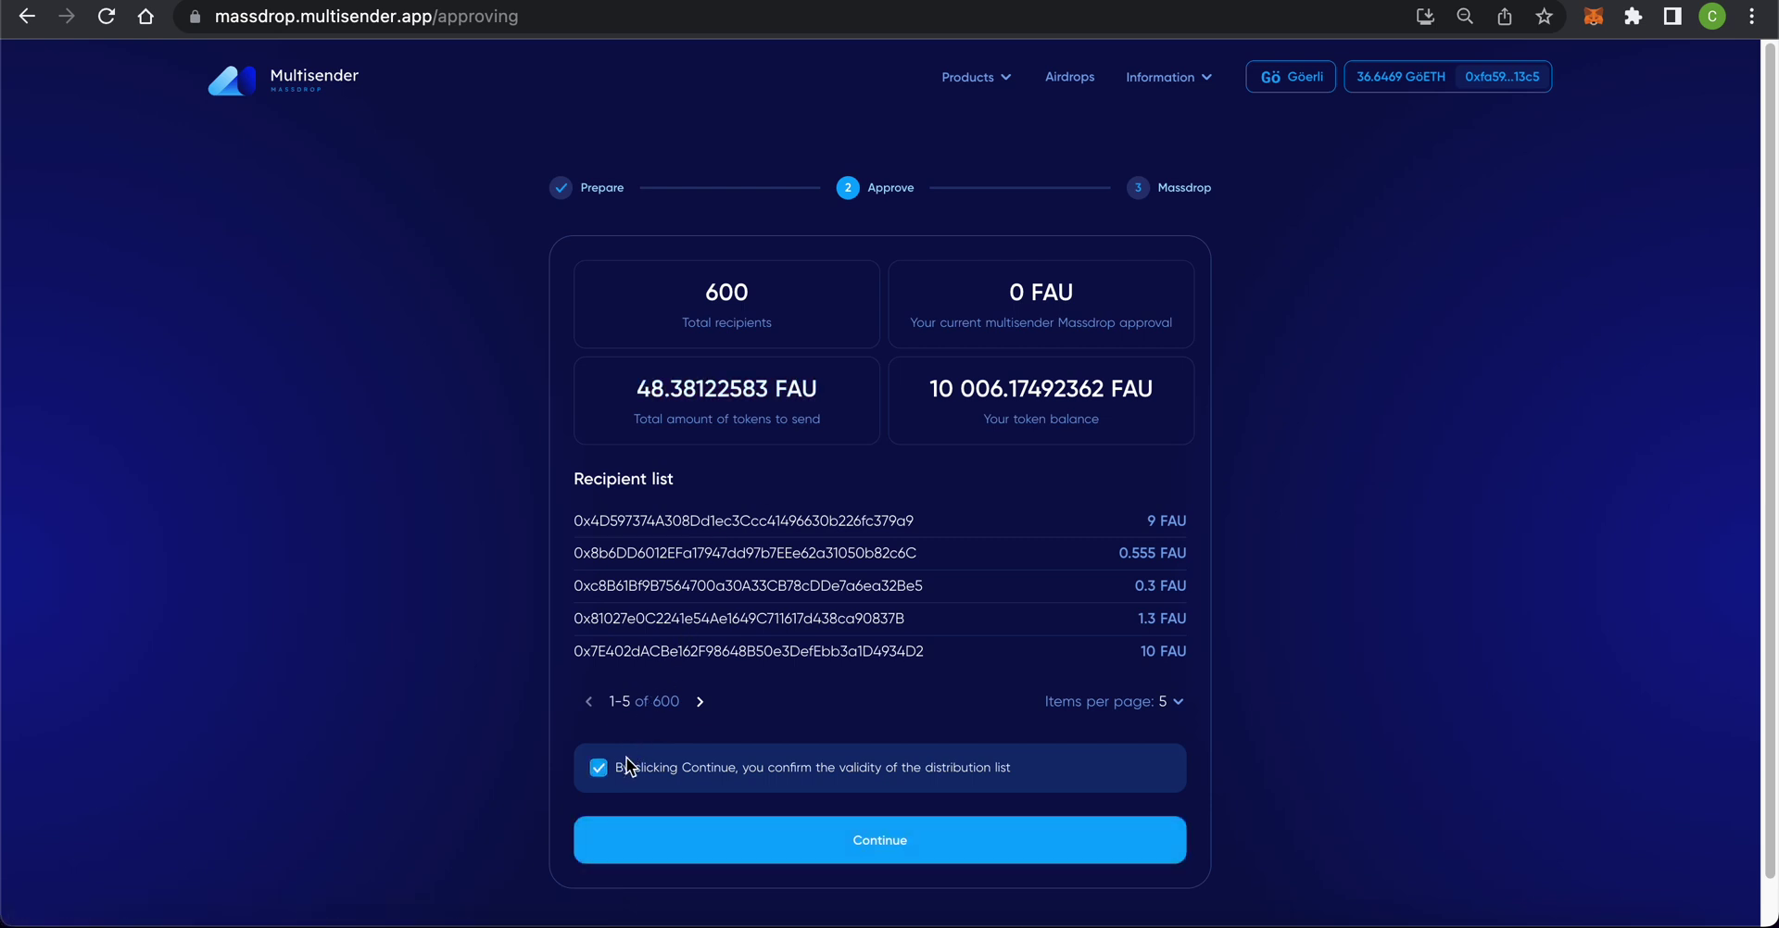
left_click(703, 854)
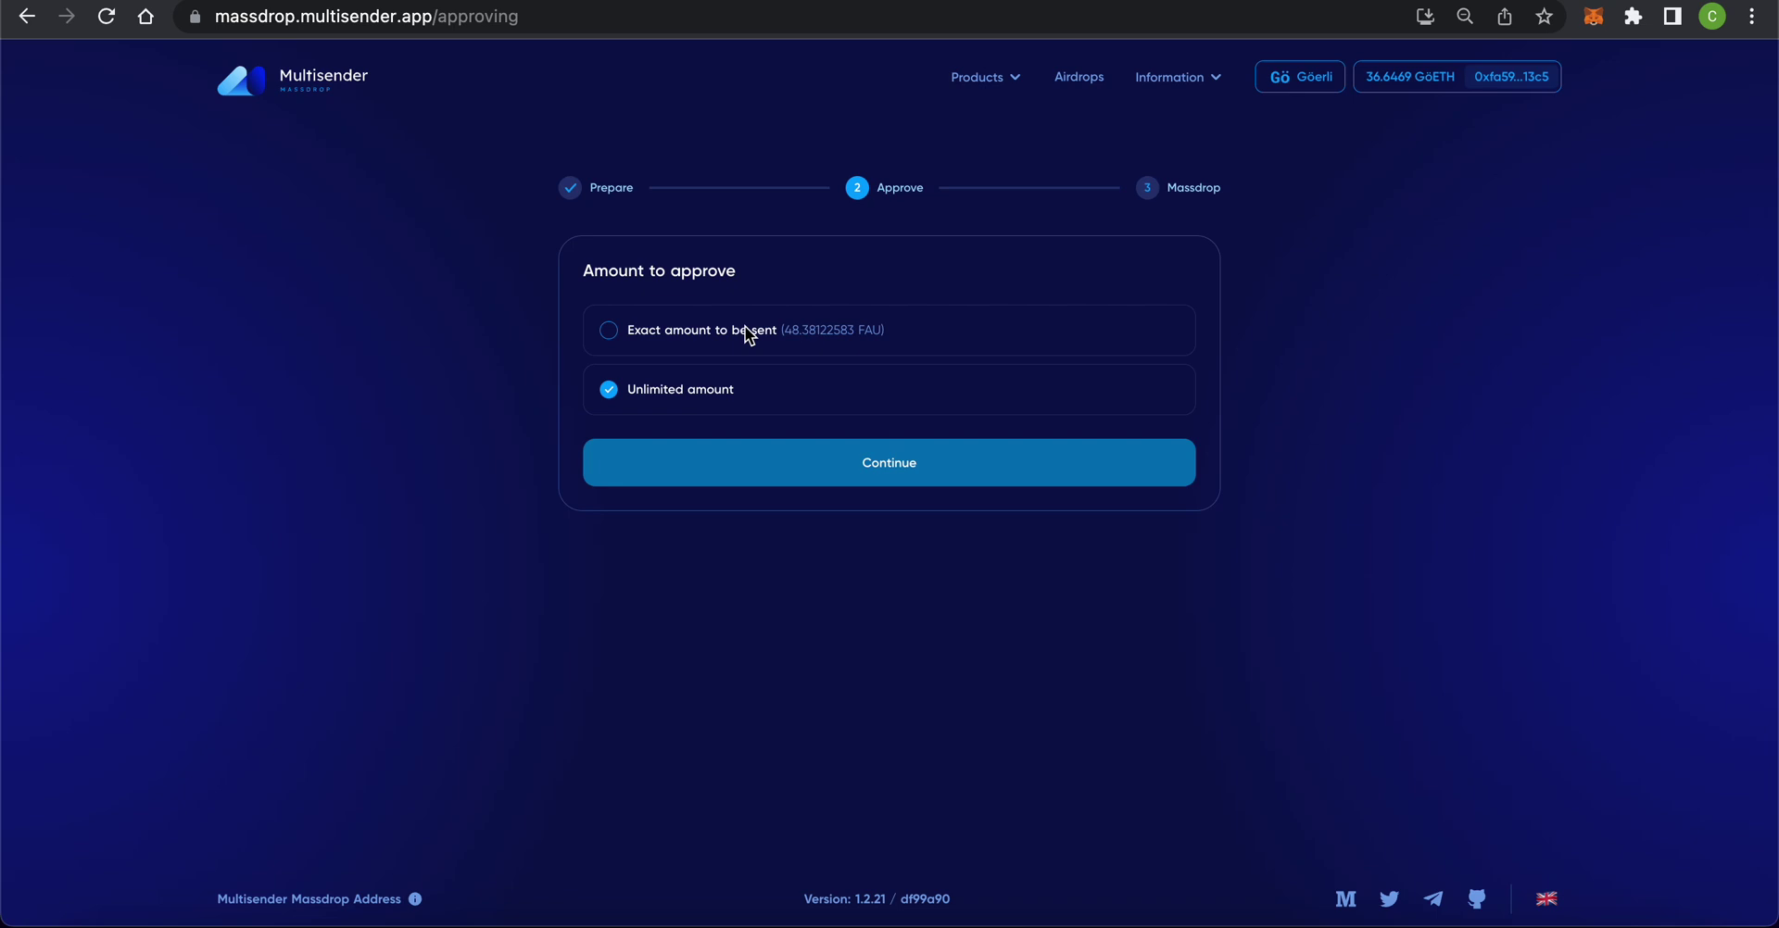
left_click(749, 332)
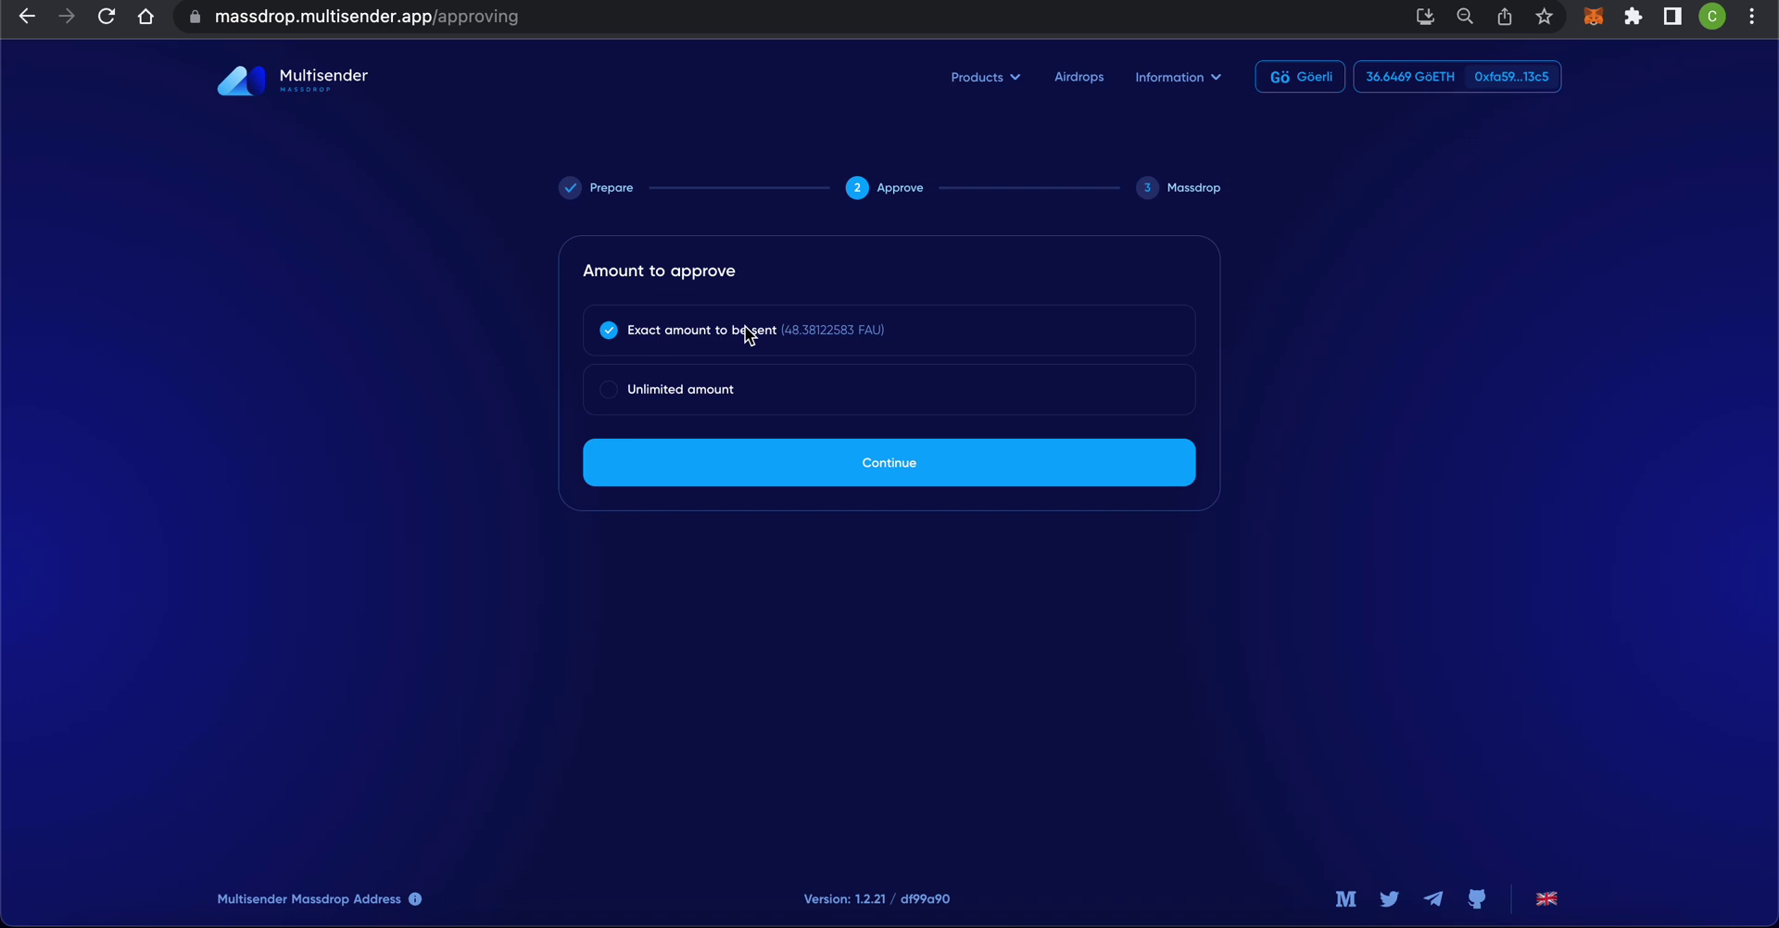
left_click(716, 399)
left_click(763, 477)
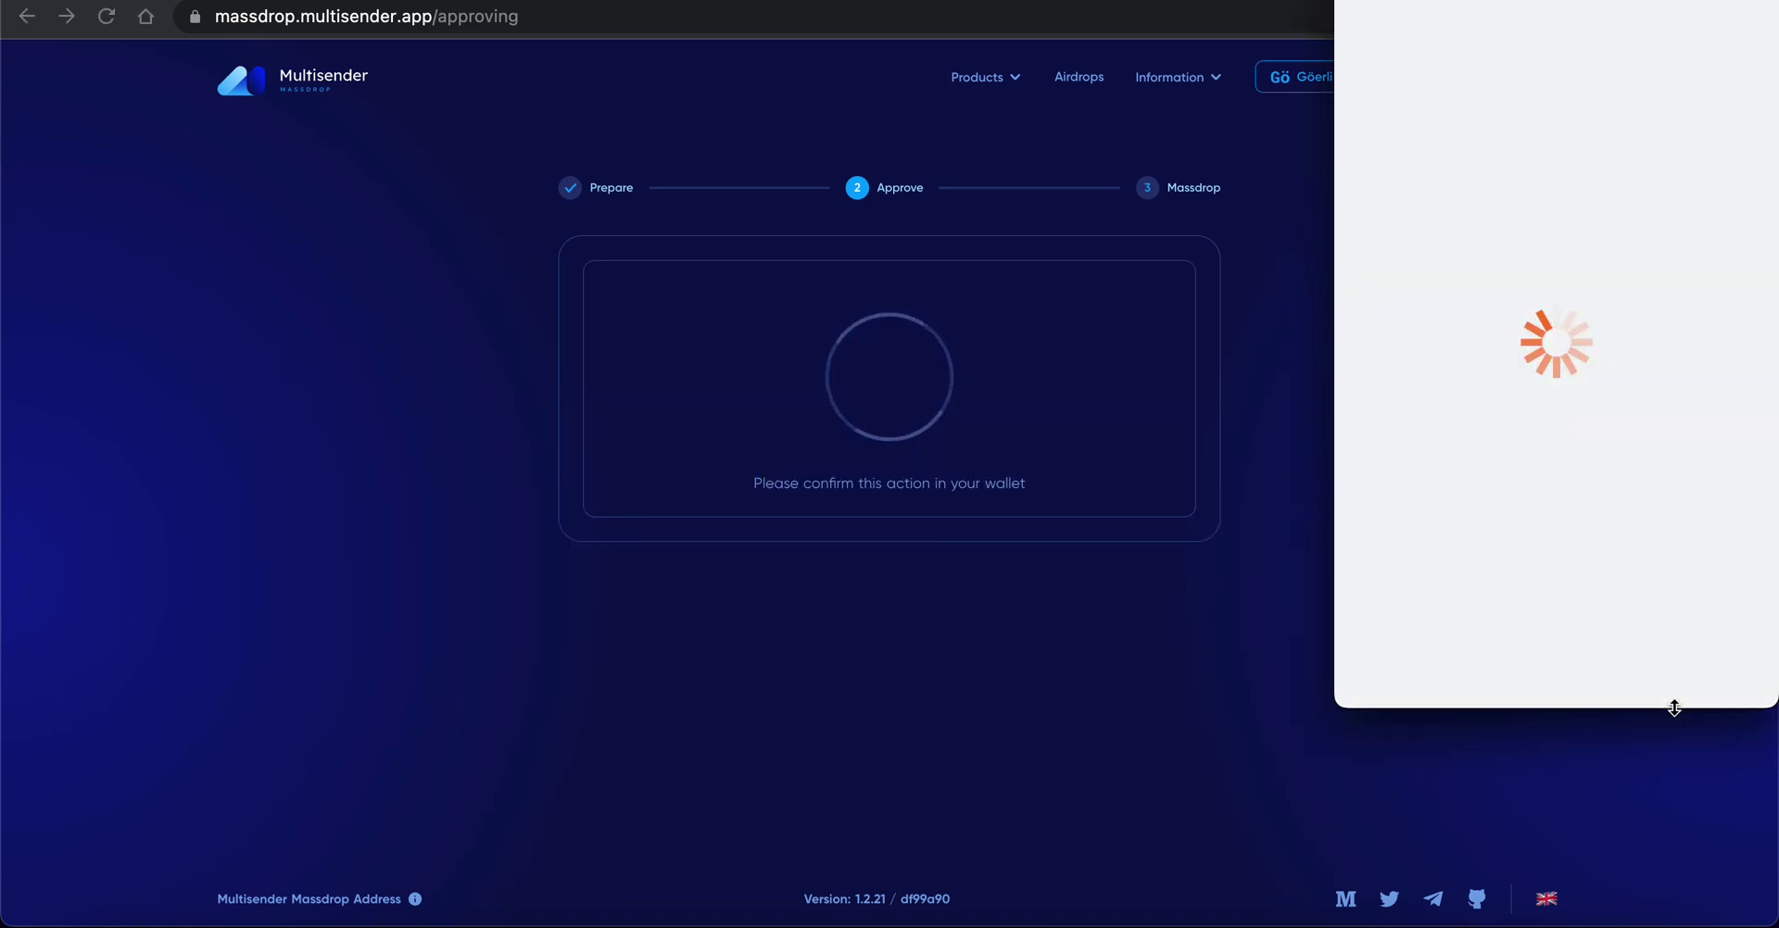
left_click(1665, 701)
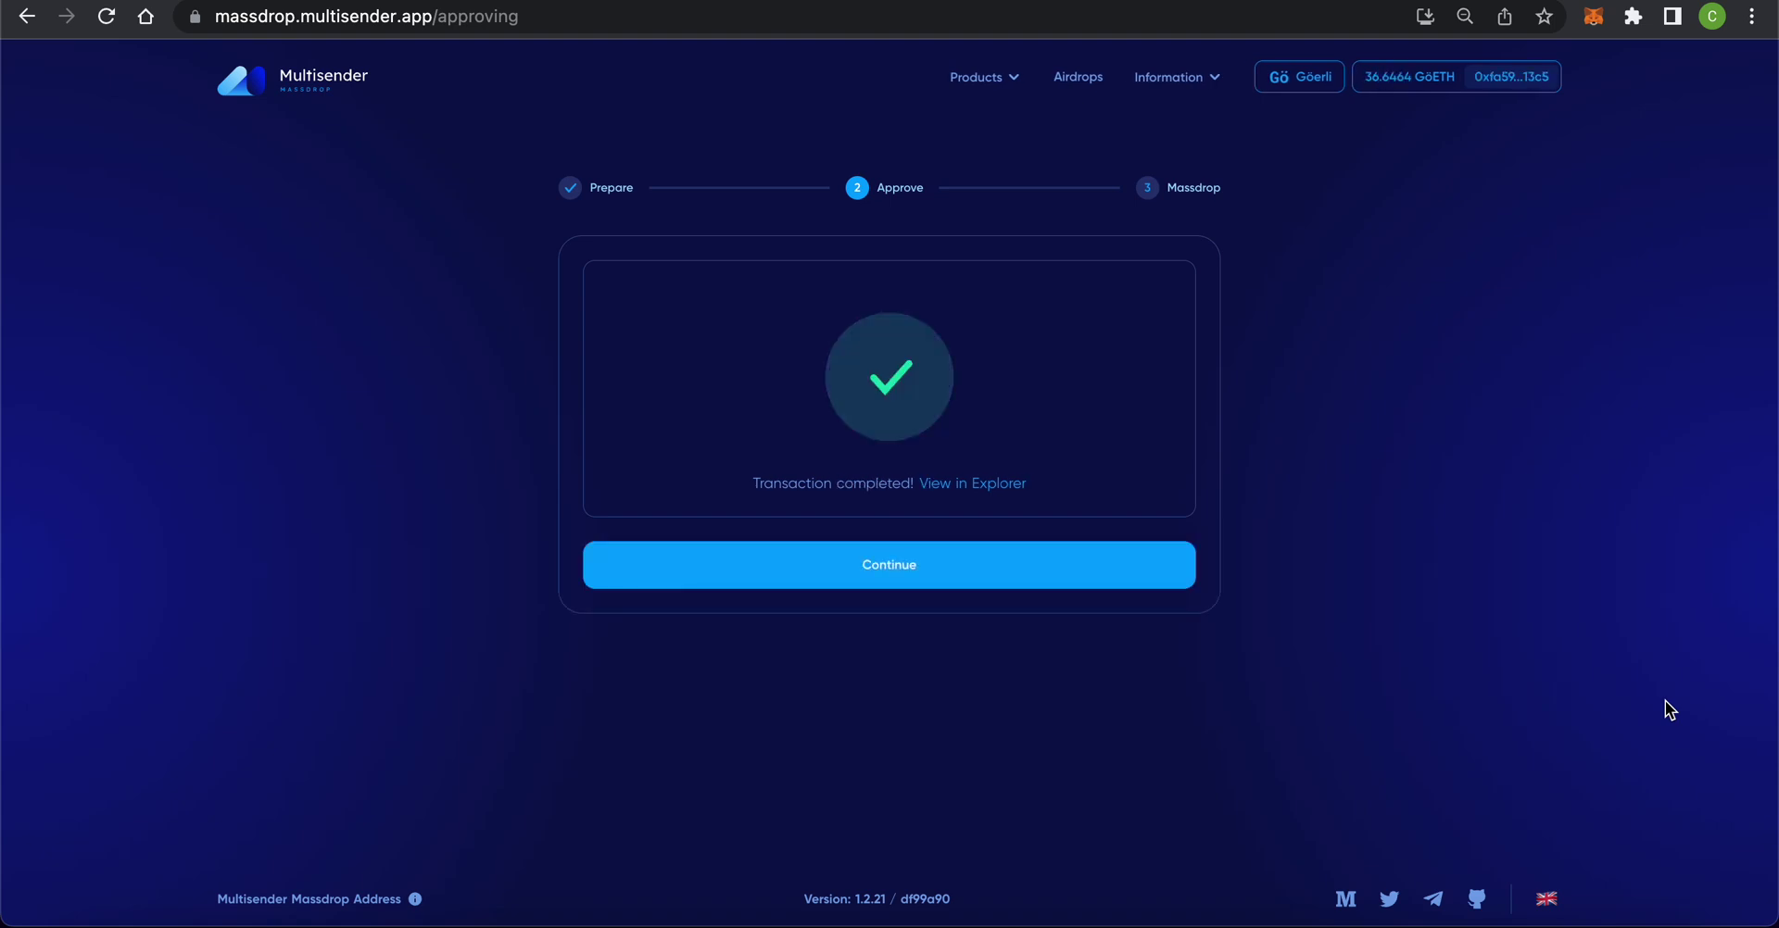
left_click(1180, 566)
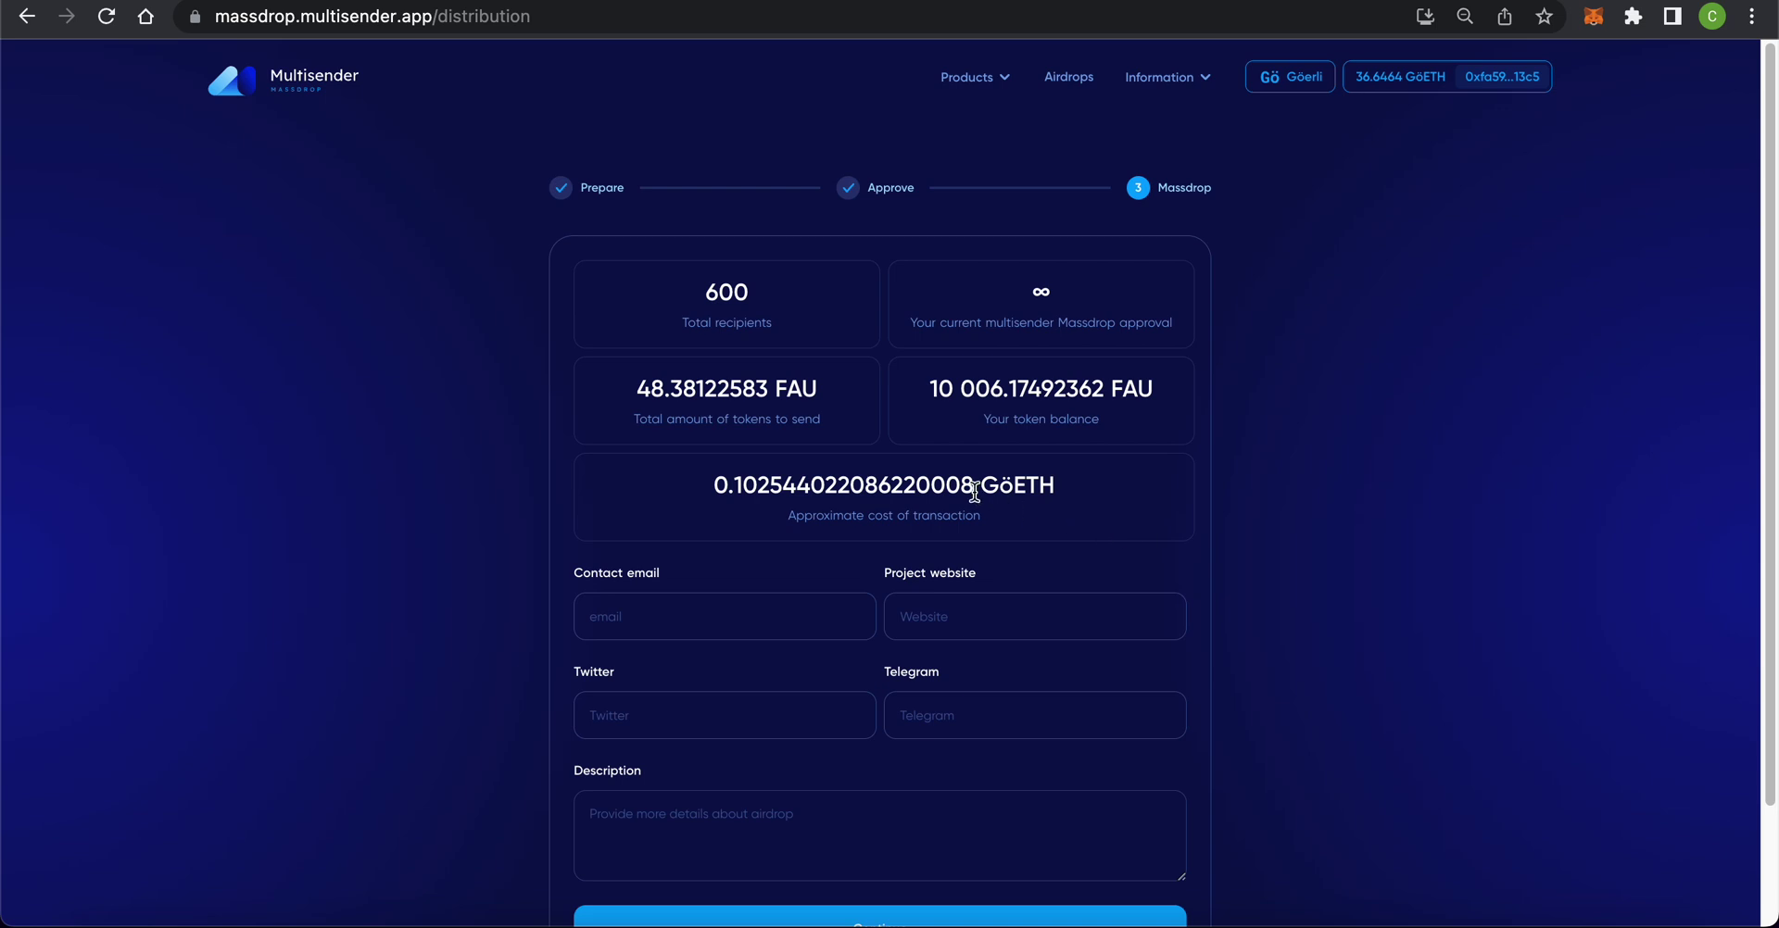
Step: Fill in the airdrop's Telegram as "multisender" and its description as "my airdrop", and submit the form
left_click(964, 703)
type("multisender")
left_click(597, 814)
type("m")
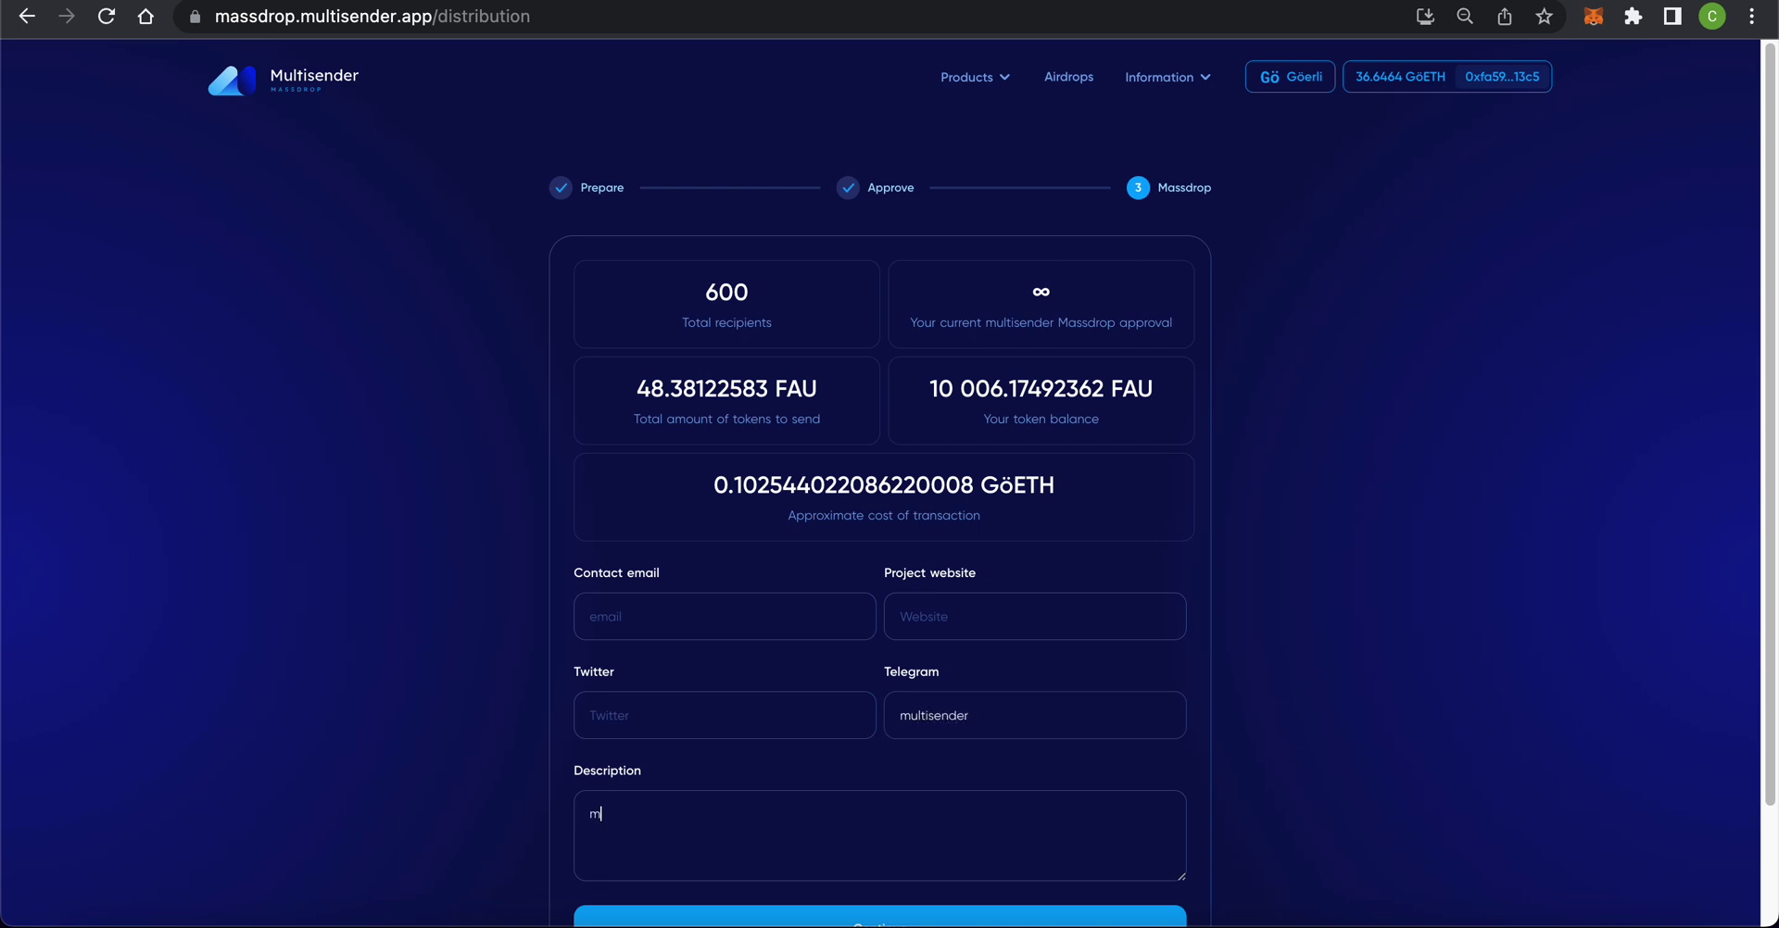
type("y airdrop")
scroll(943, 710, "down", 3)
left_click(932, 794)
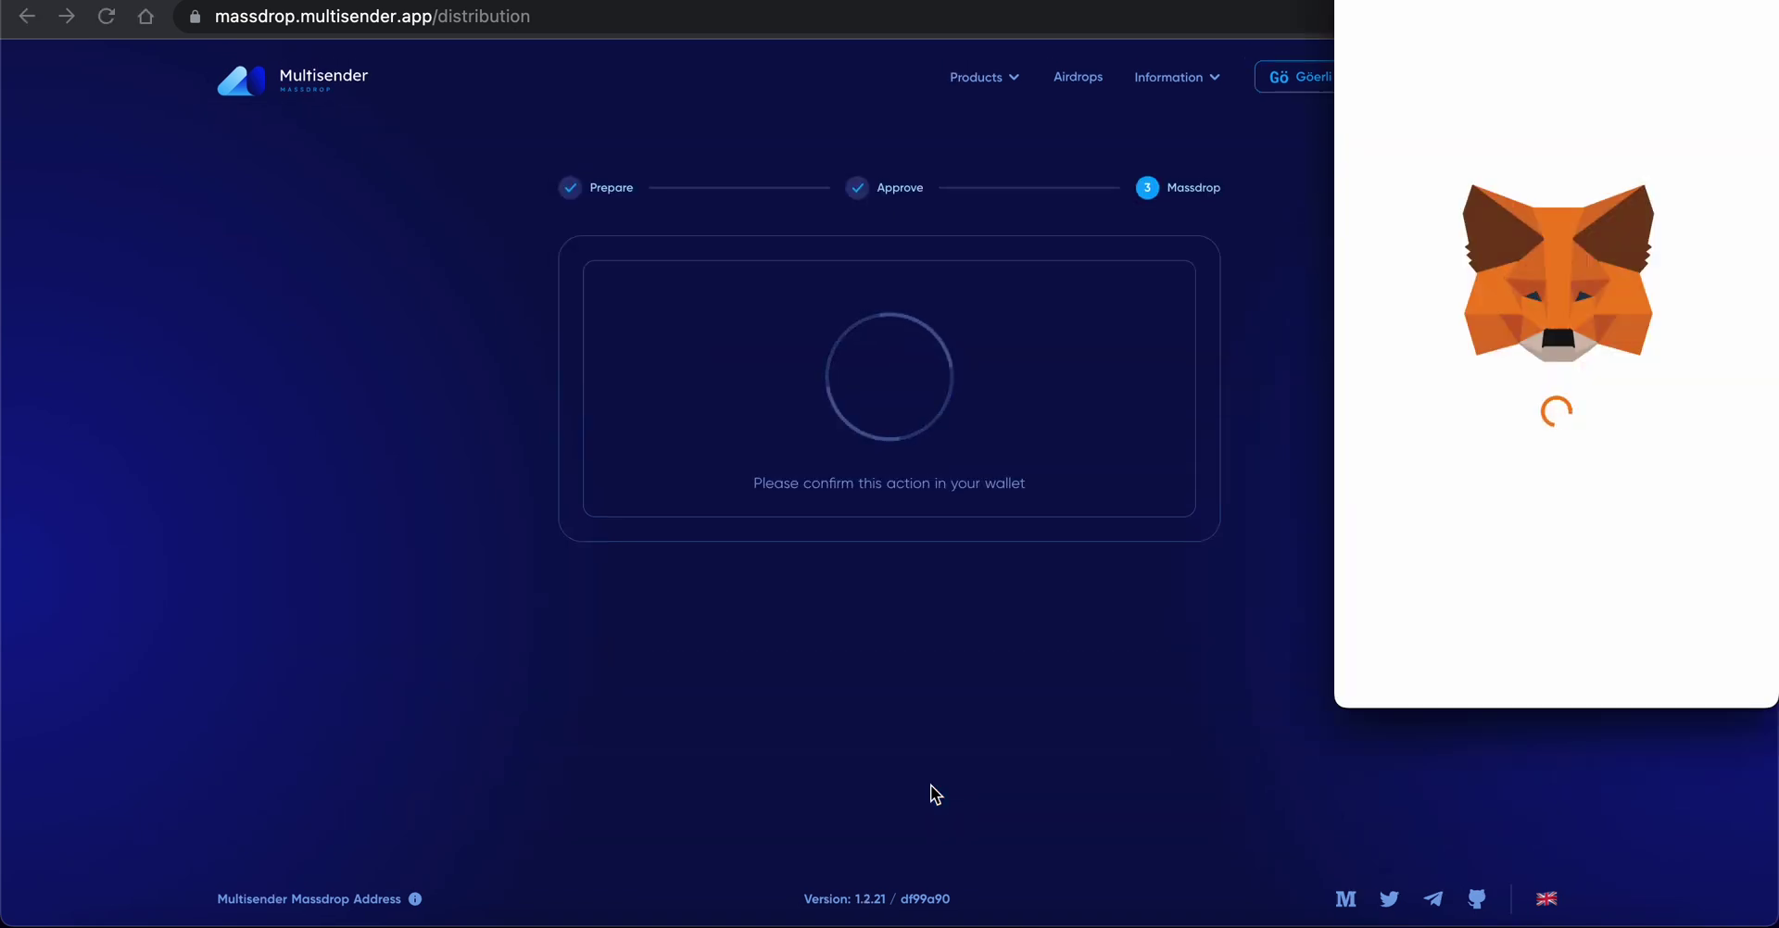
Step: Confirm the airdrop transaction in MetaMask and continue to the airdrop's share links
scroll(1525, 669, "down", 3)
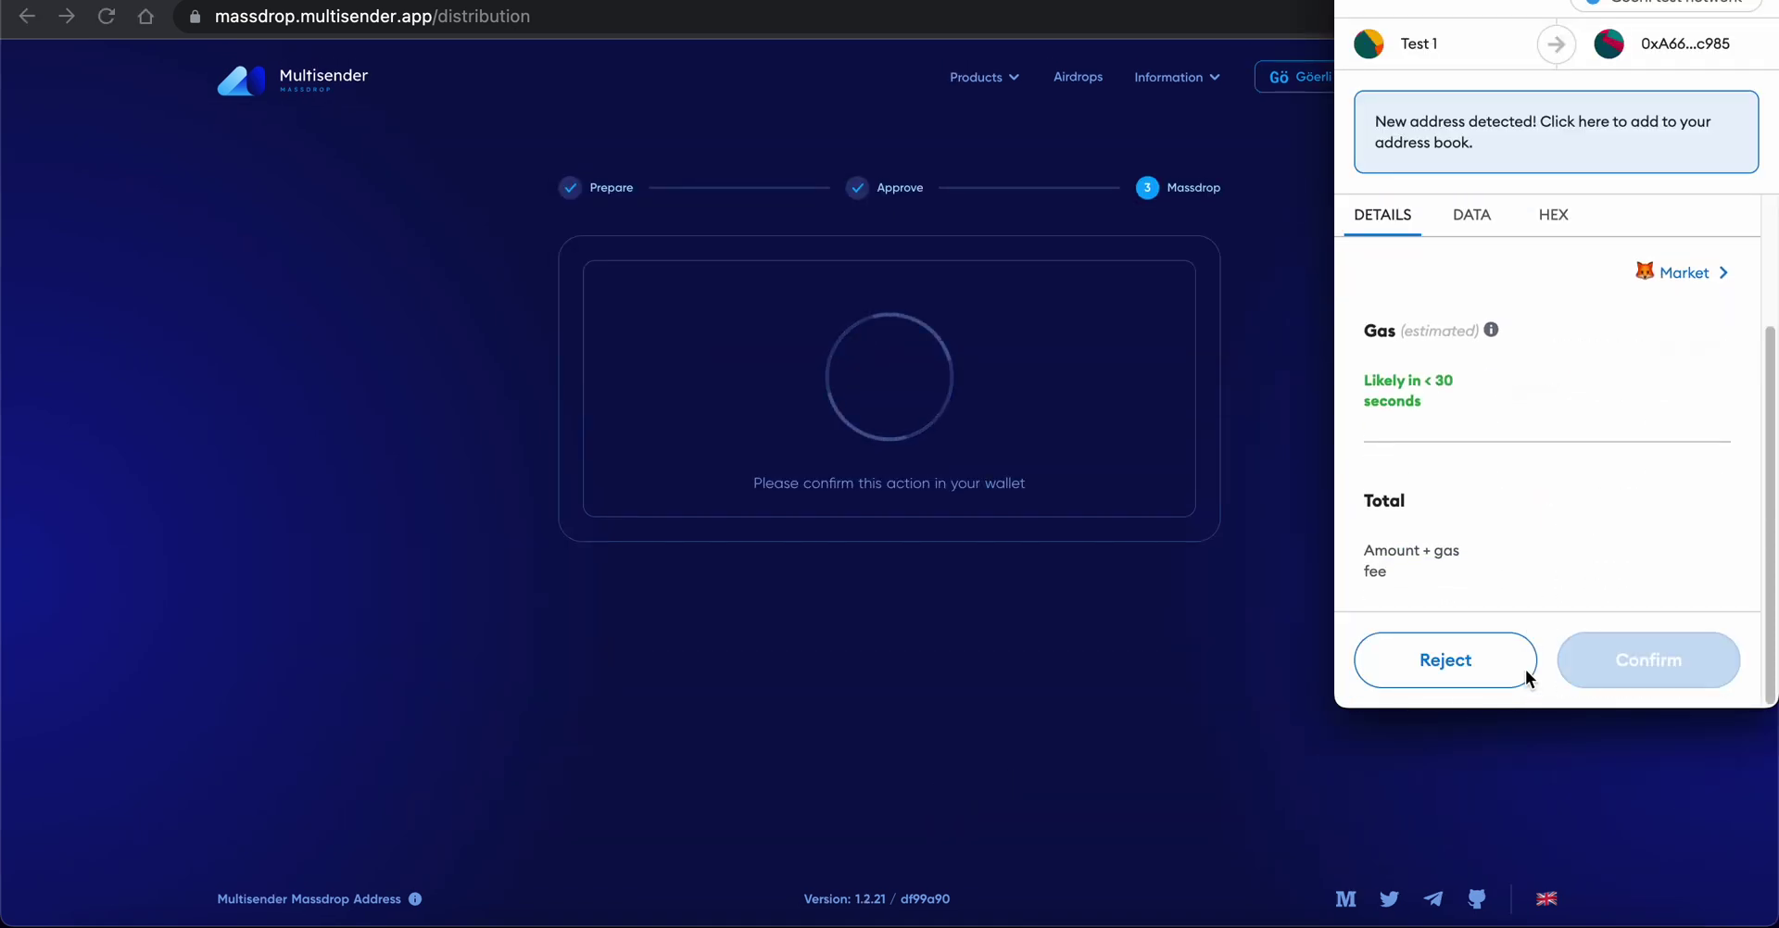
left_click(1621, 668)
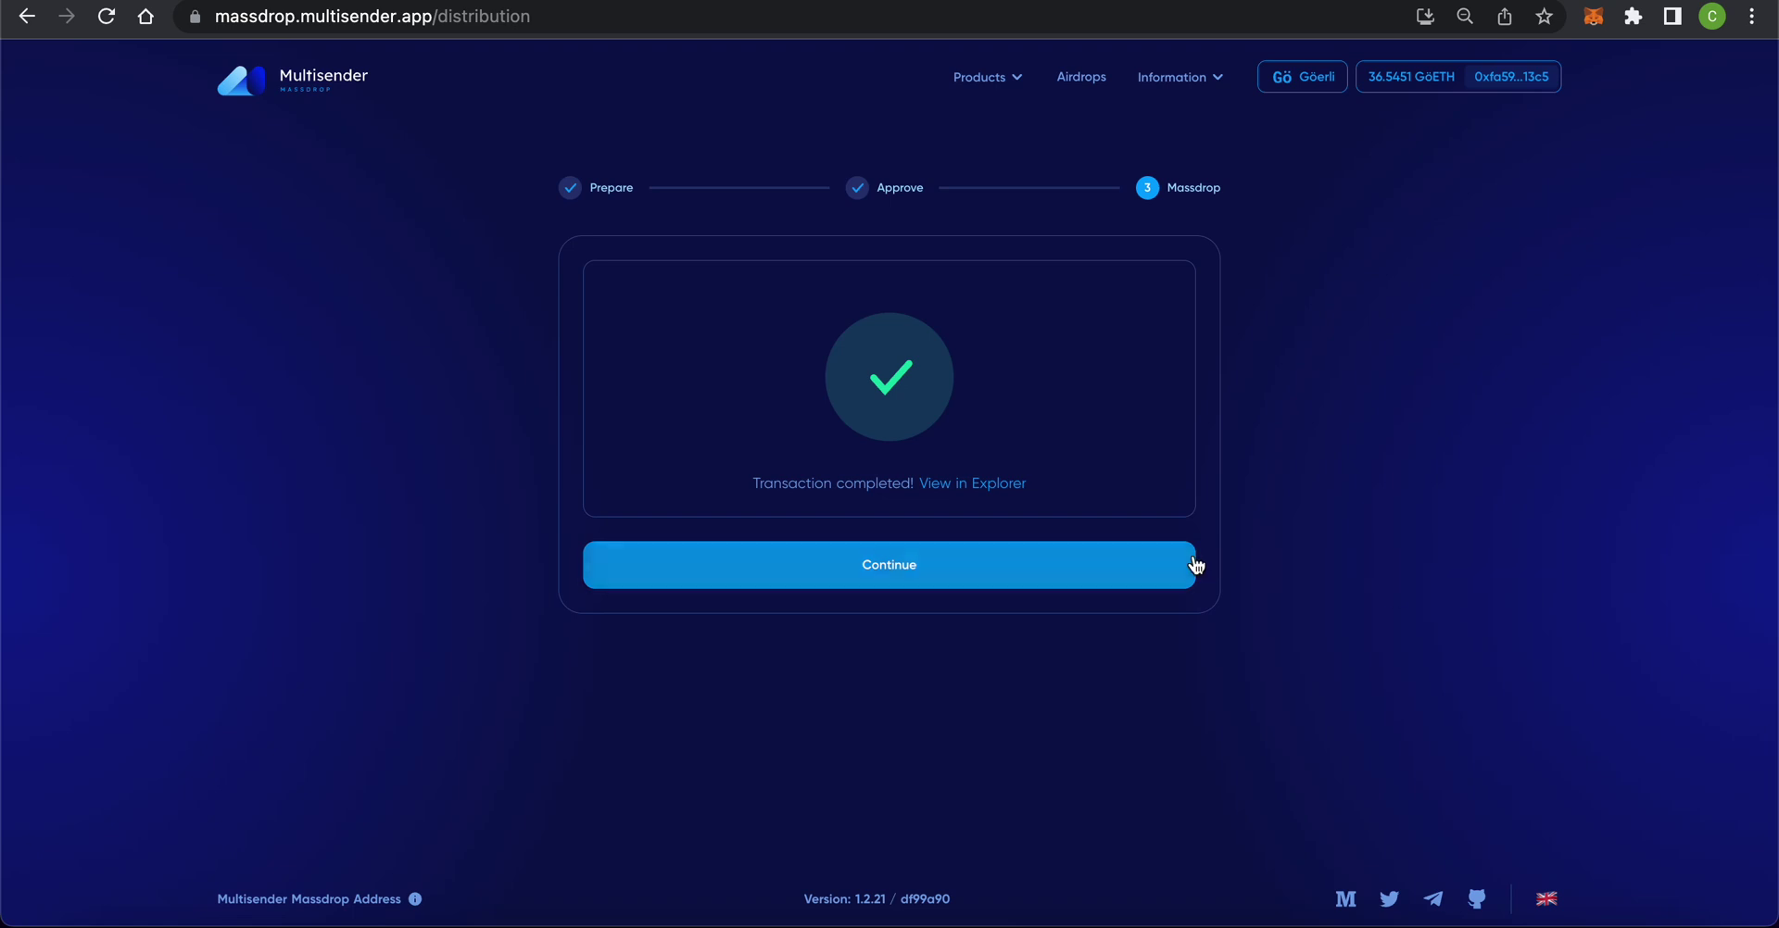
left_click(1149, 567)
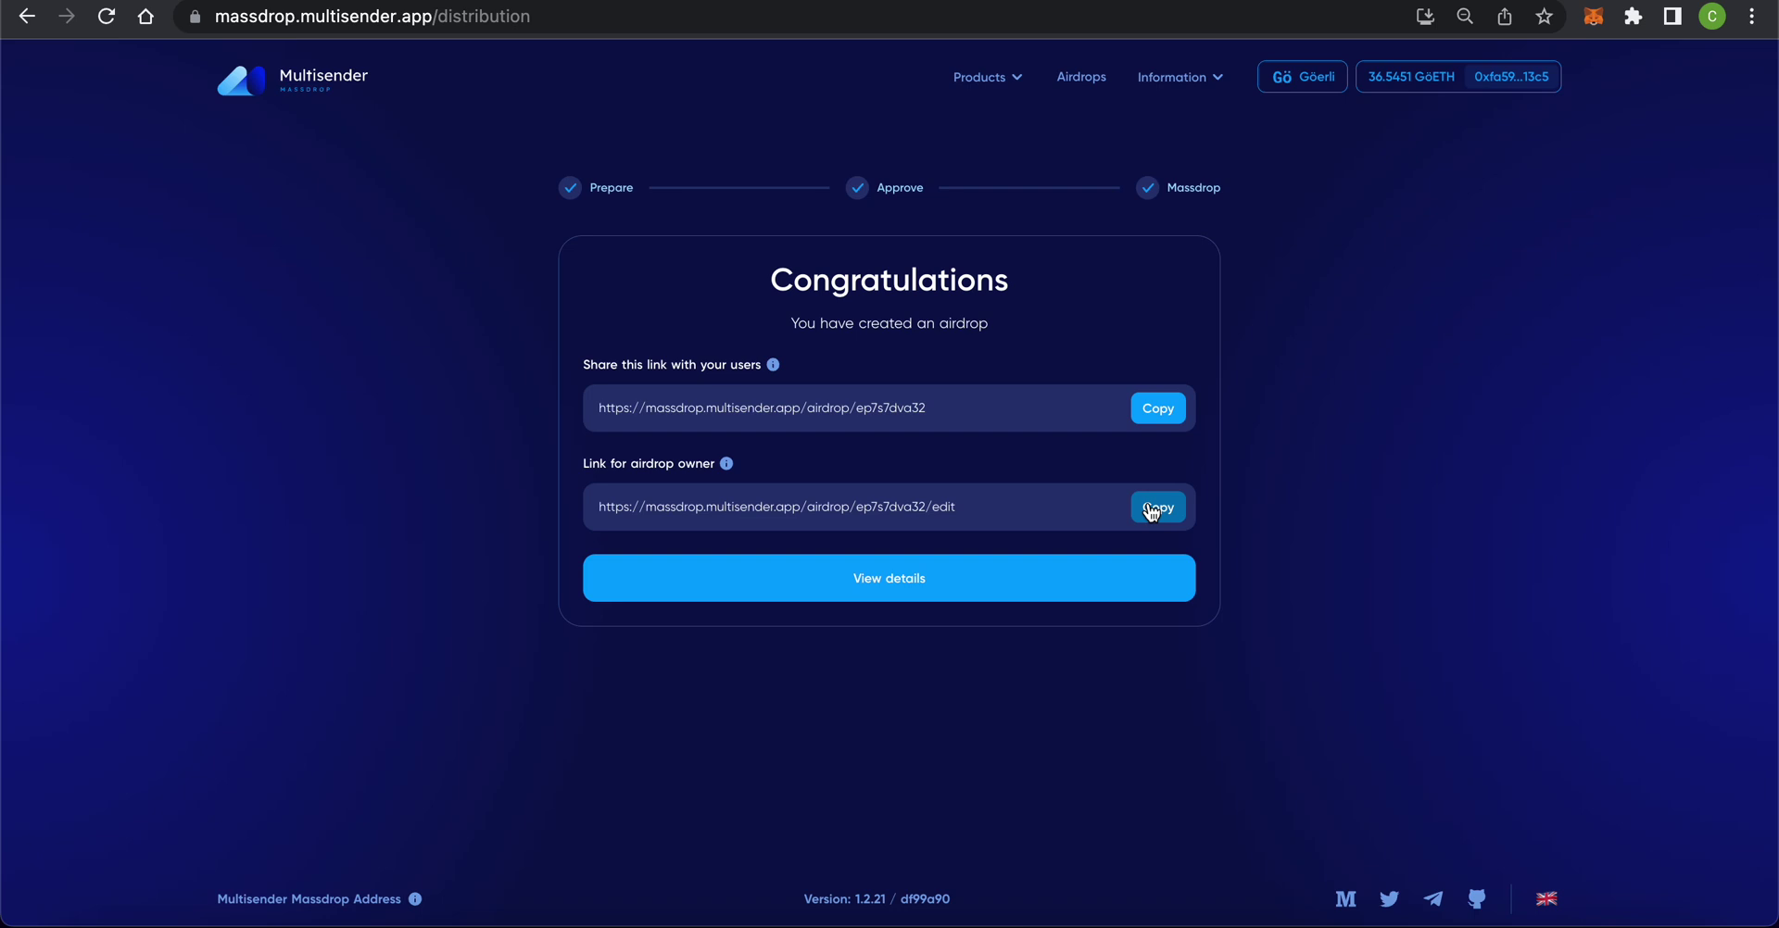
Step: Open the new airdrop's details and look at the view filter options for its recipient list
left_click(1108, 590)
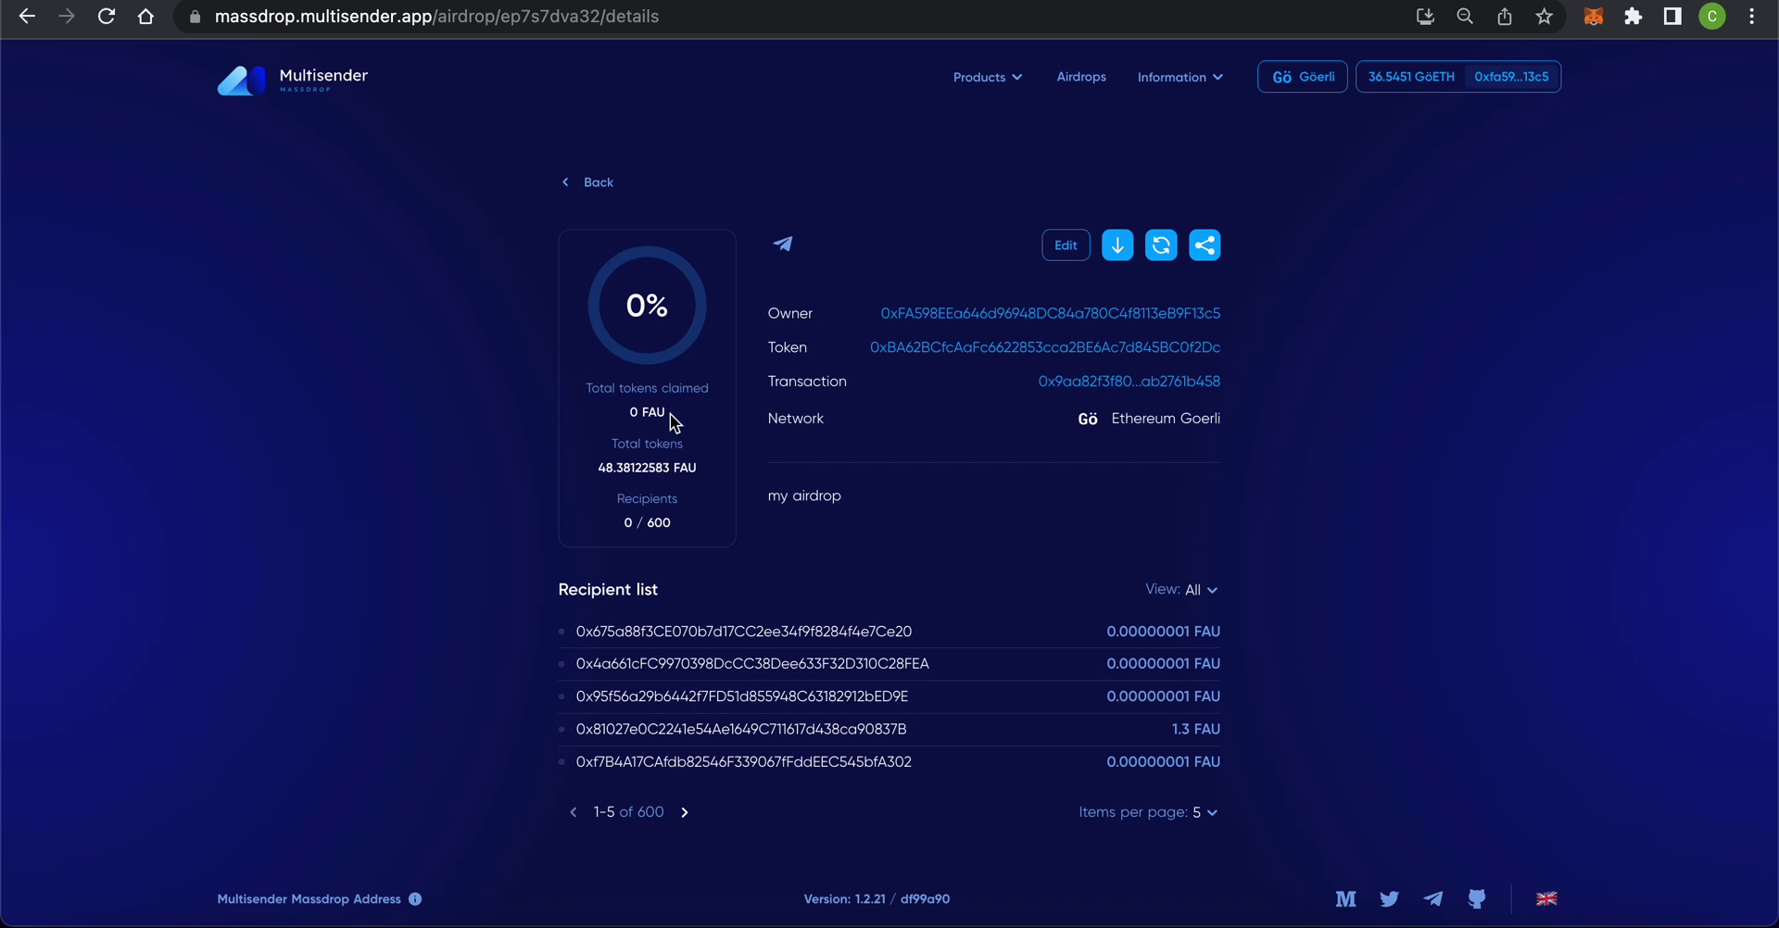
left_click(1213, 595)
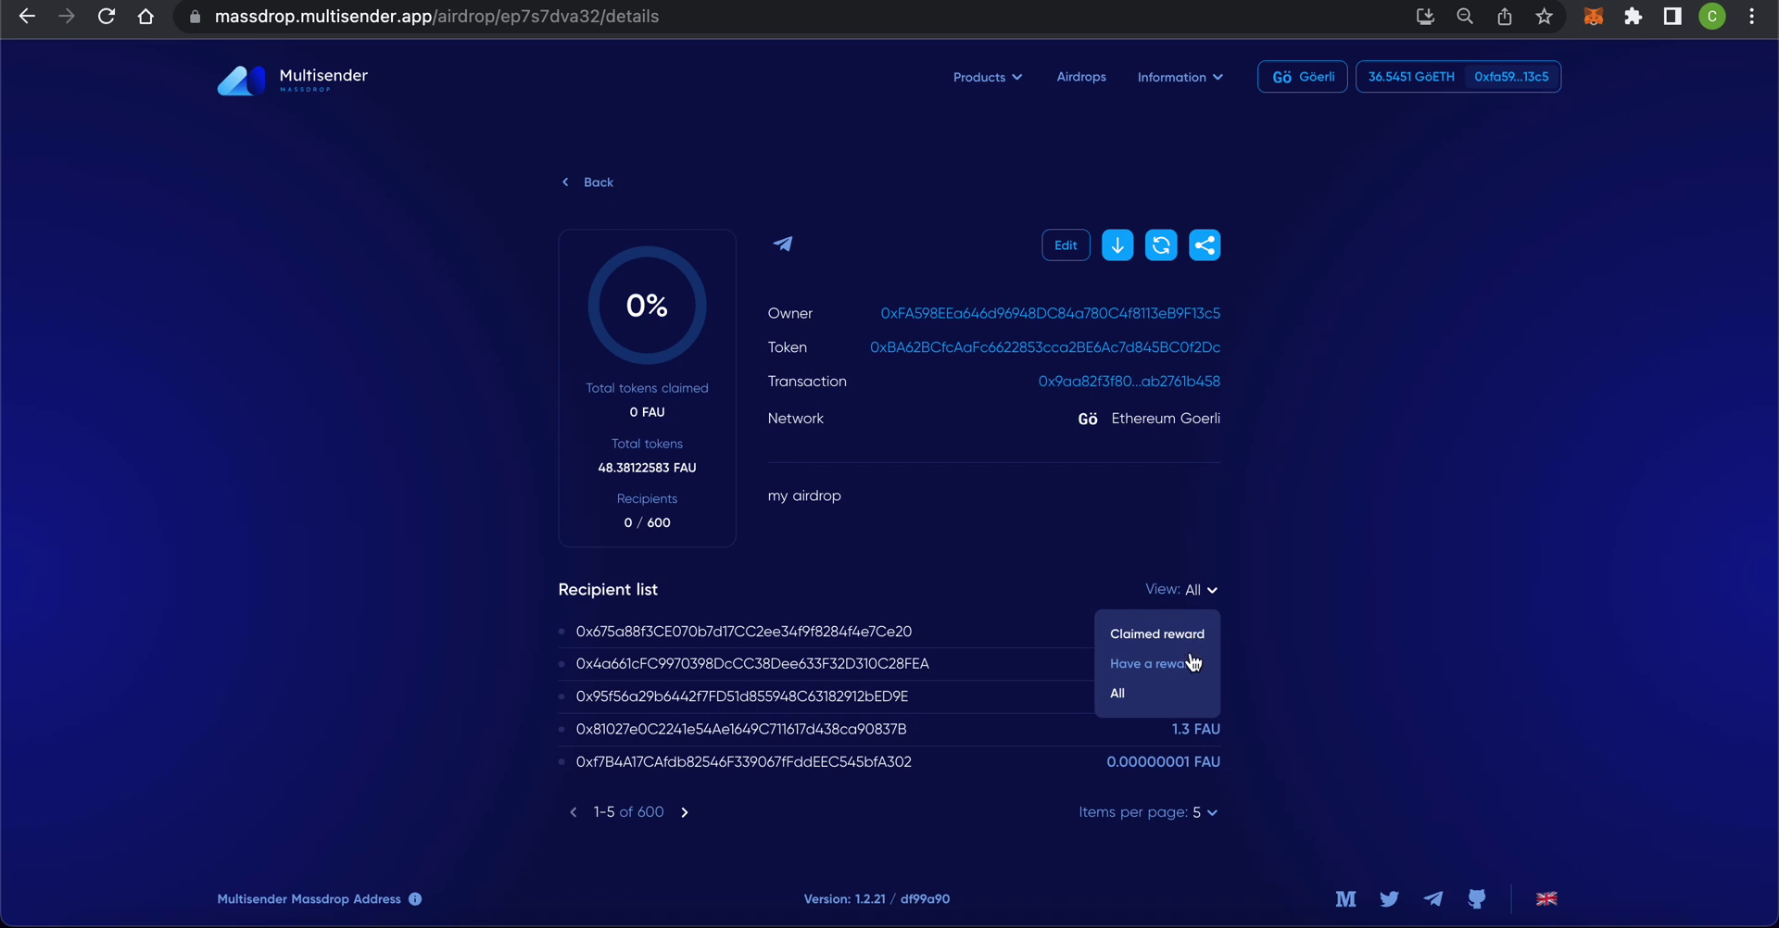
left_click(1334, 619)
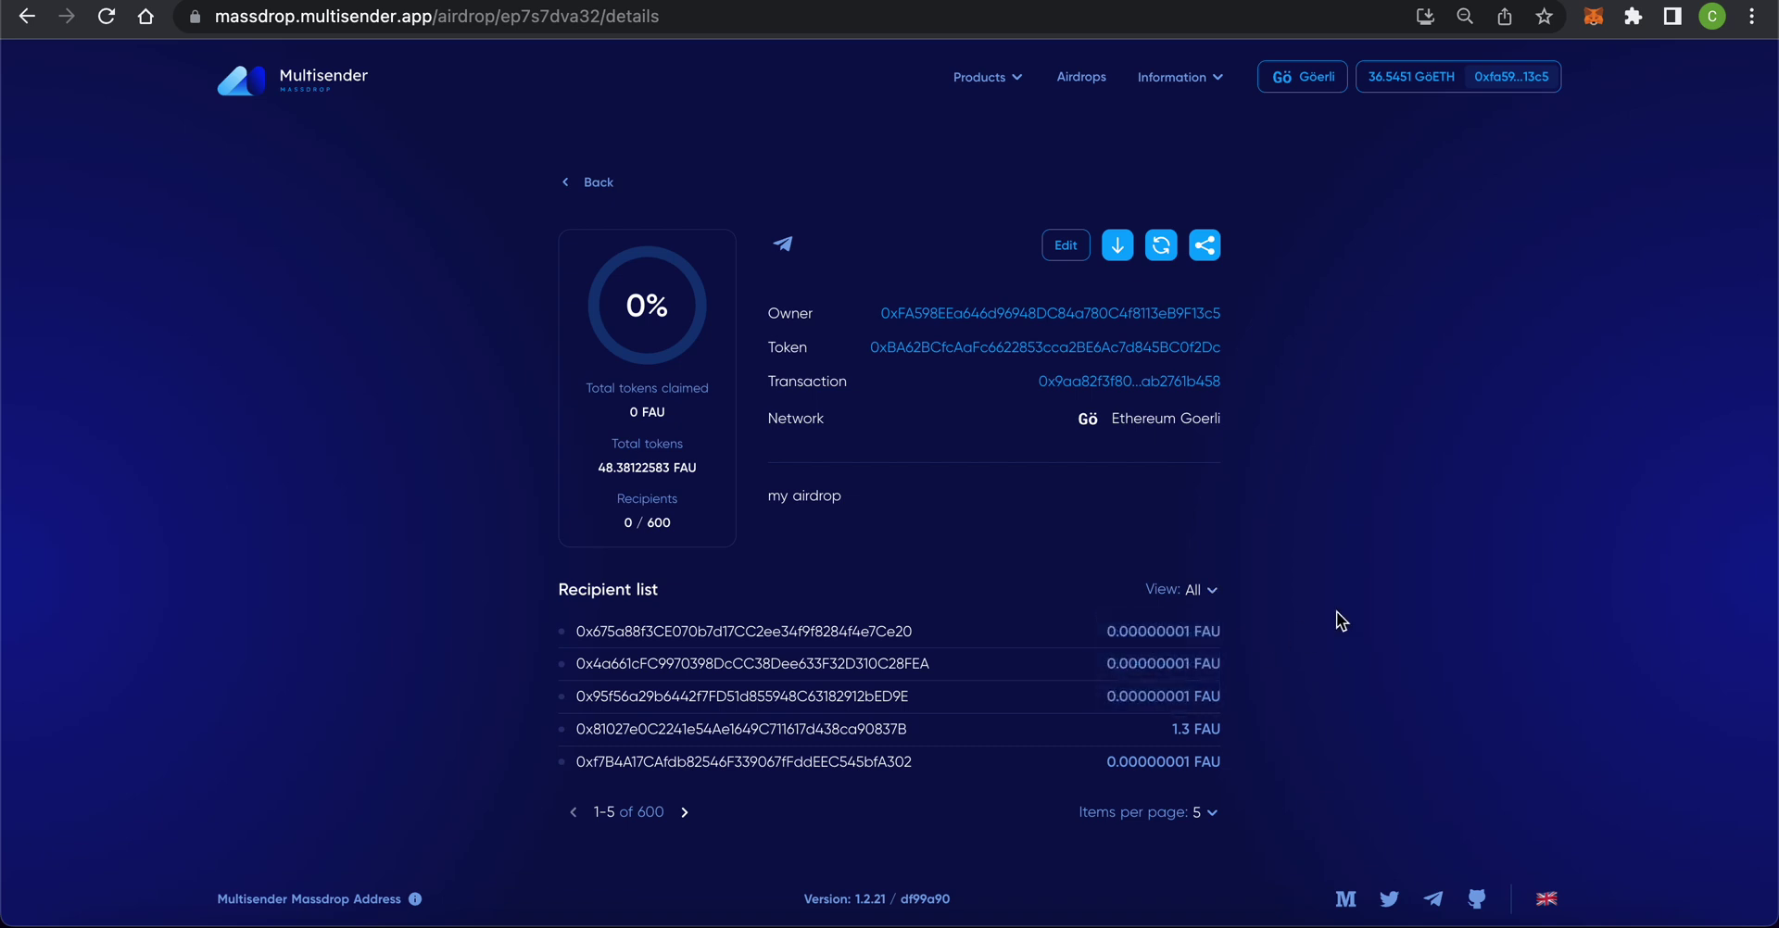
Step: Look up the active airdrops owned by the connected wallet's address and open the first one
left_click(1082, 82)
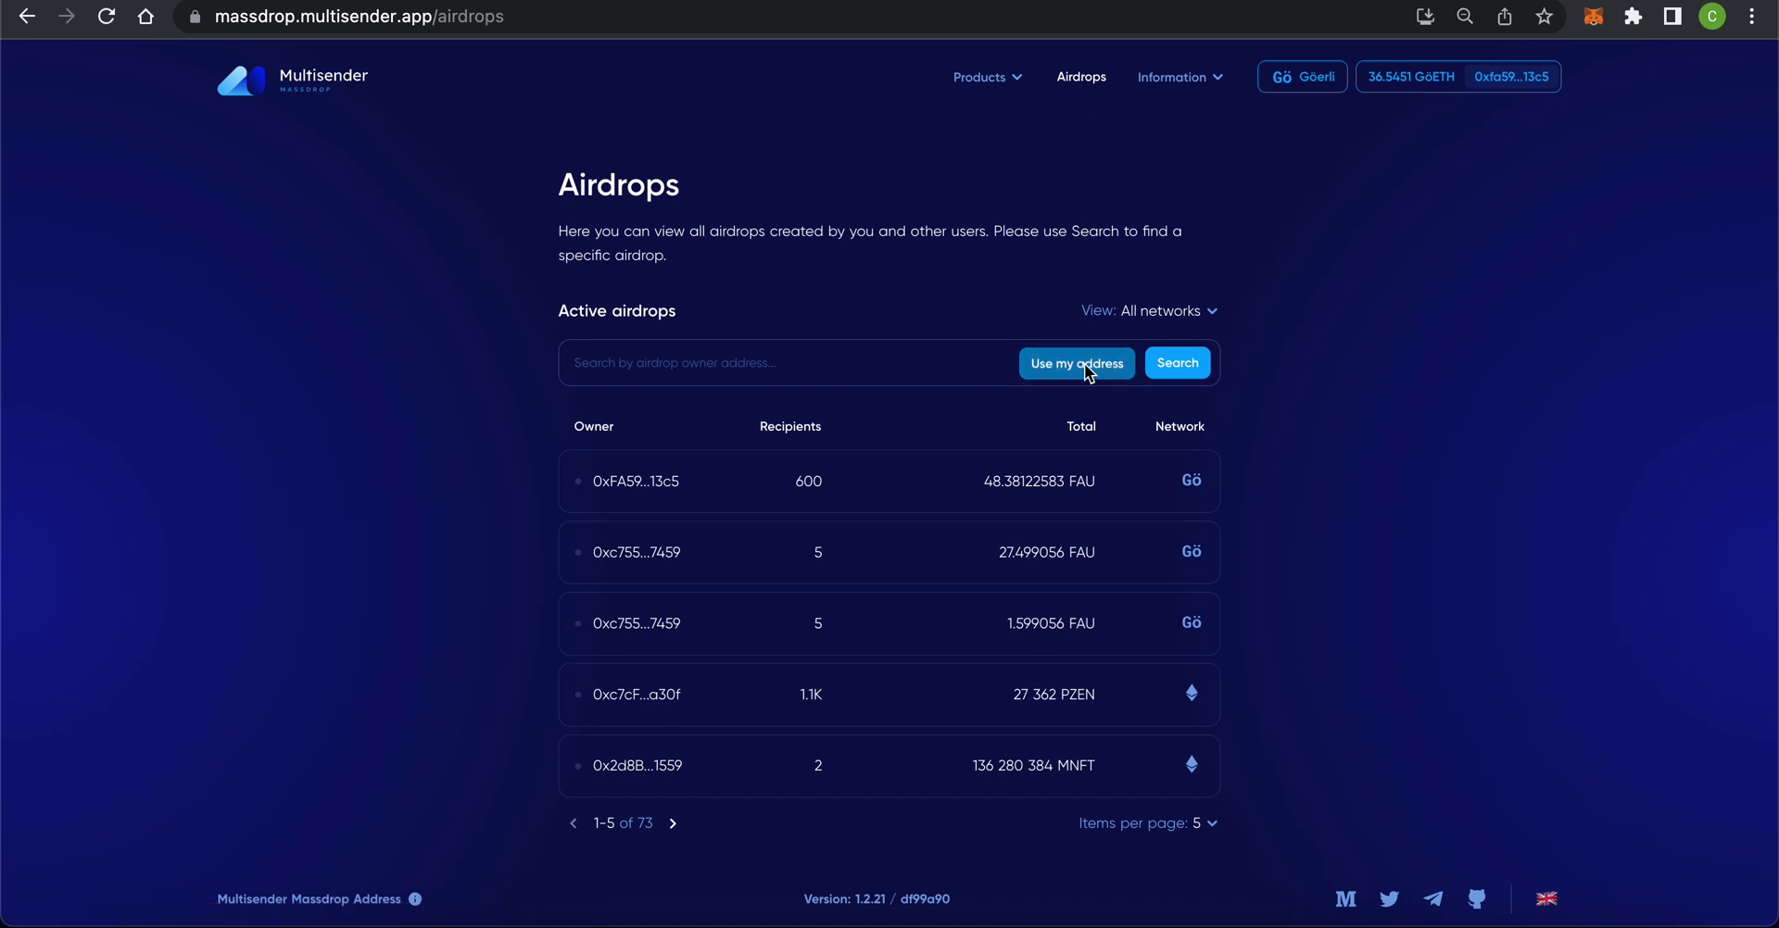
left_click(1084, 364)
left_click(1055, 482)
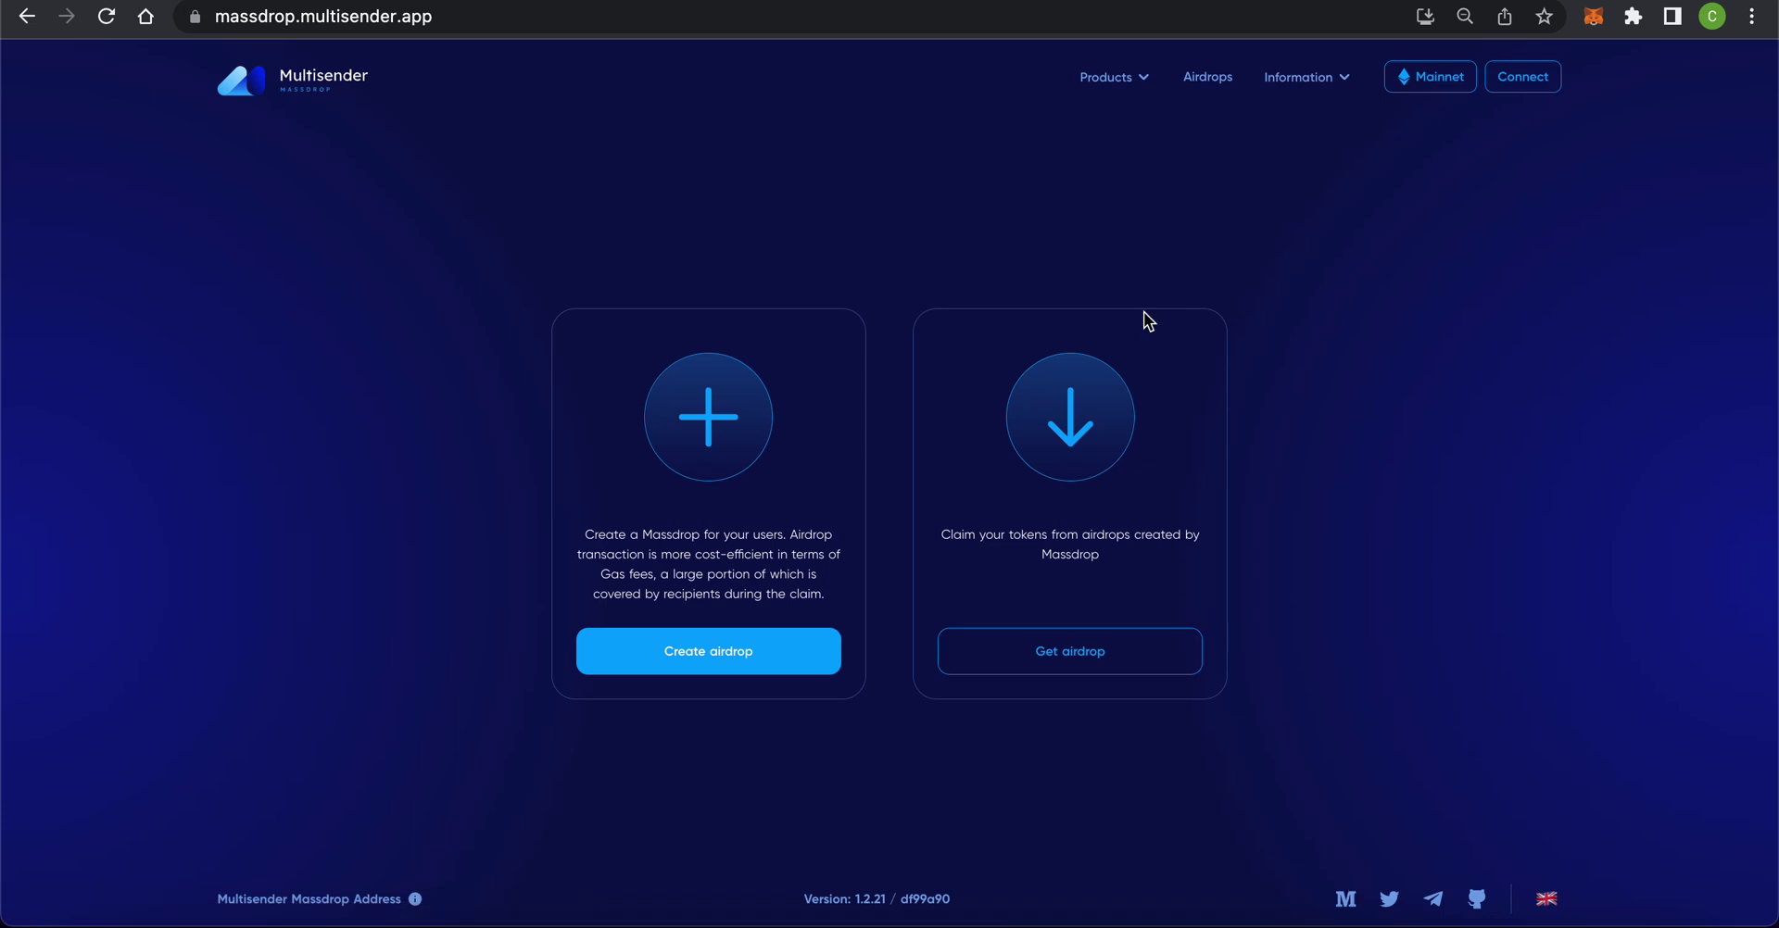
left_click(1093, 13)
key("super+a")
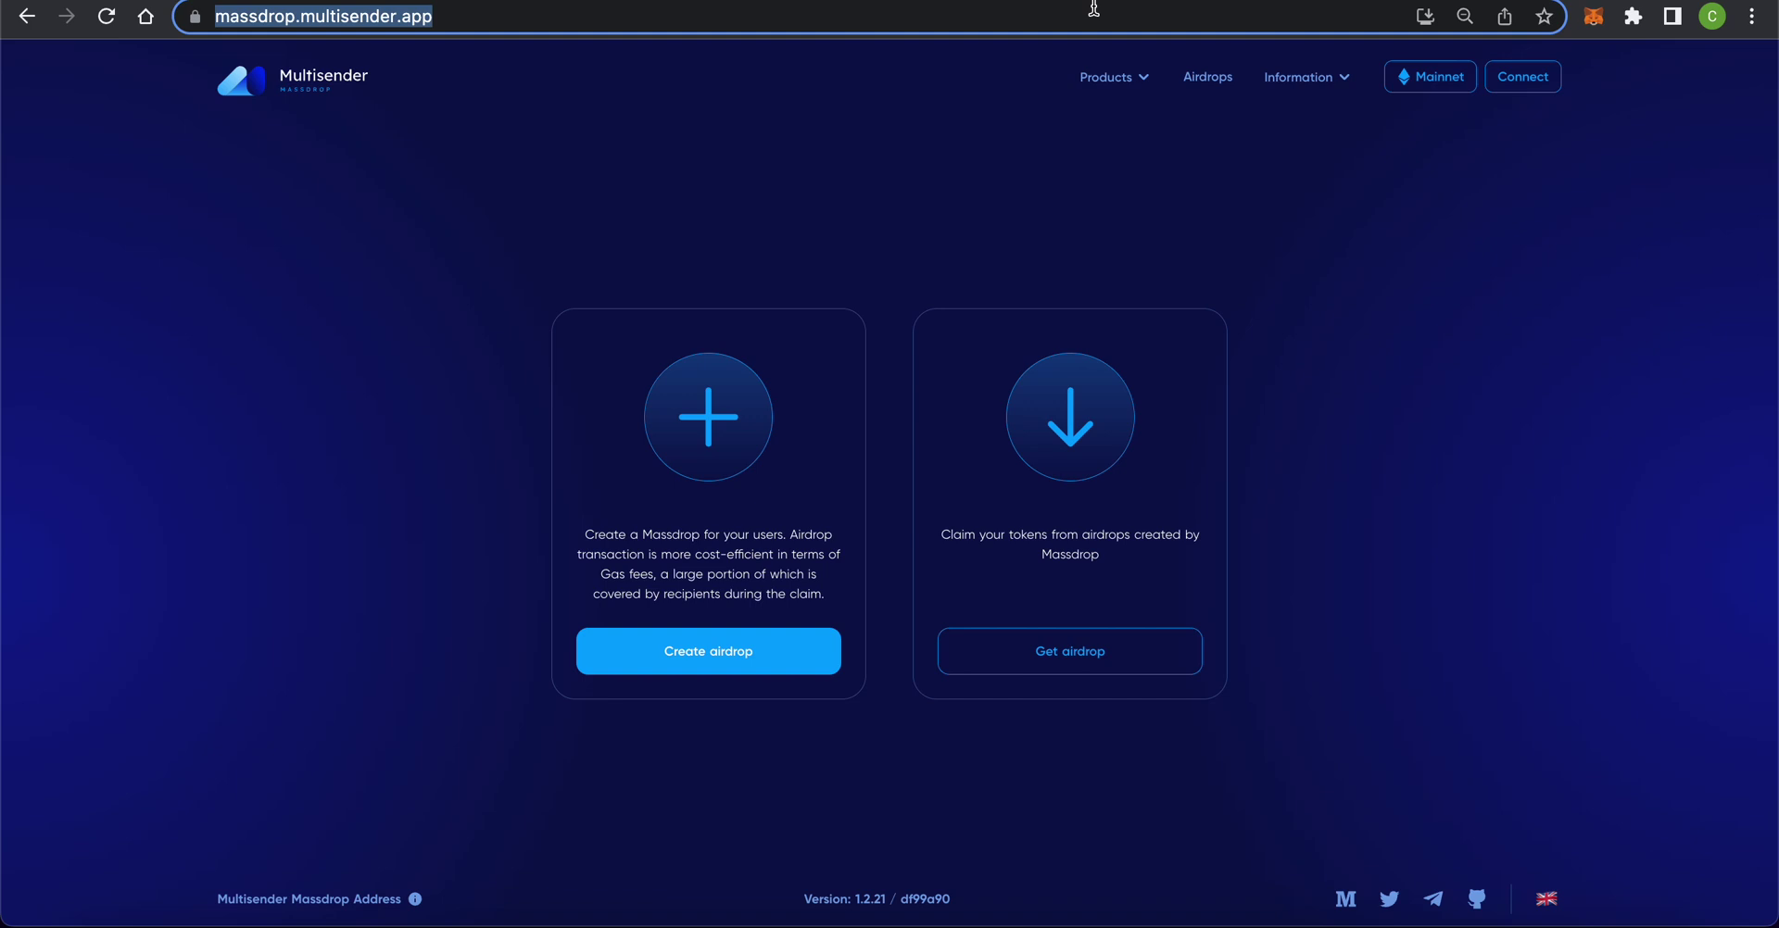
type("https://massdrop.multisender.app/airdrop/7fodb9hezz")
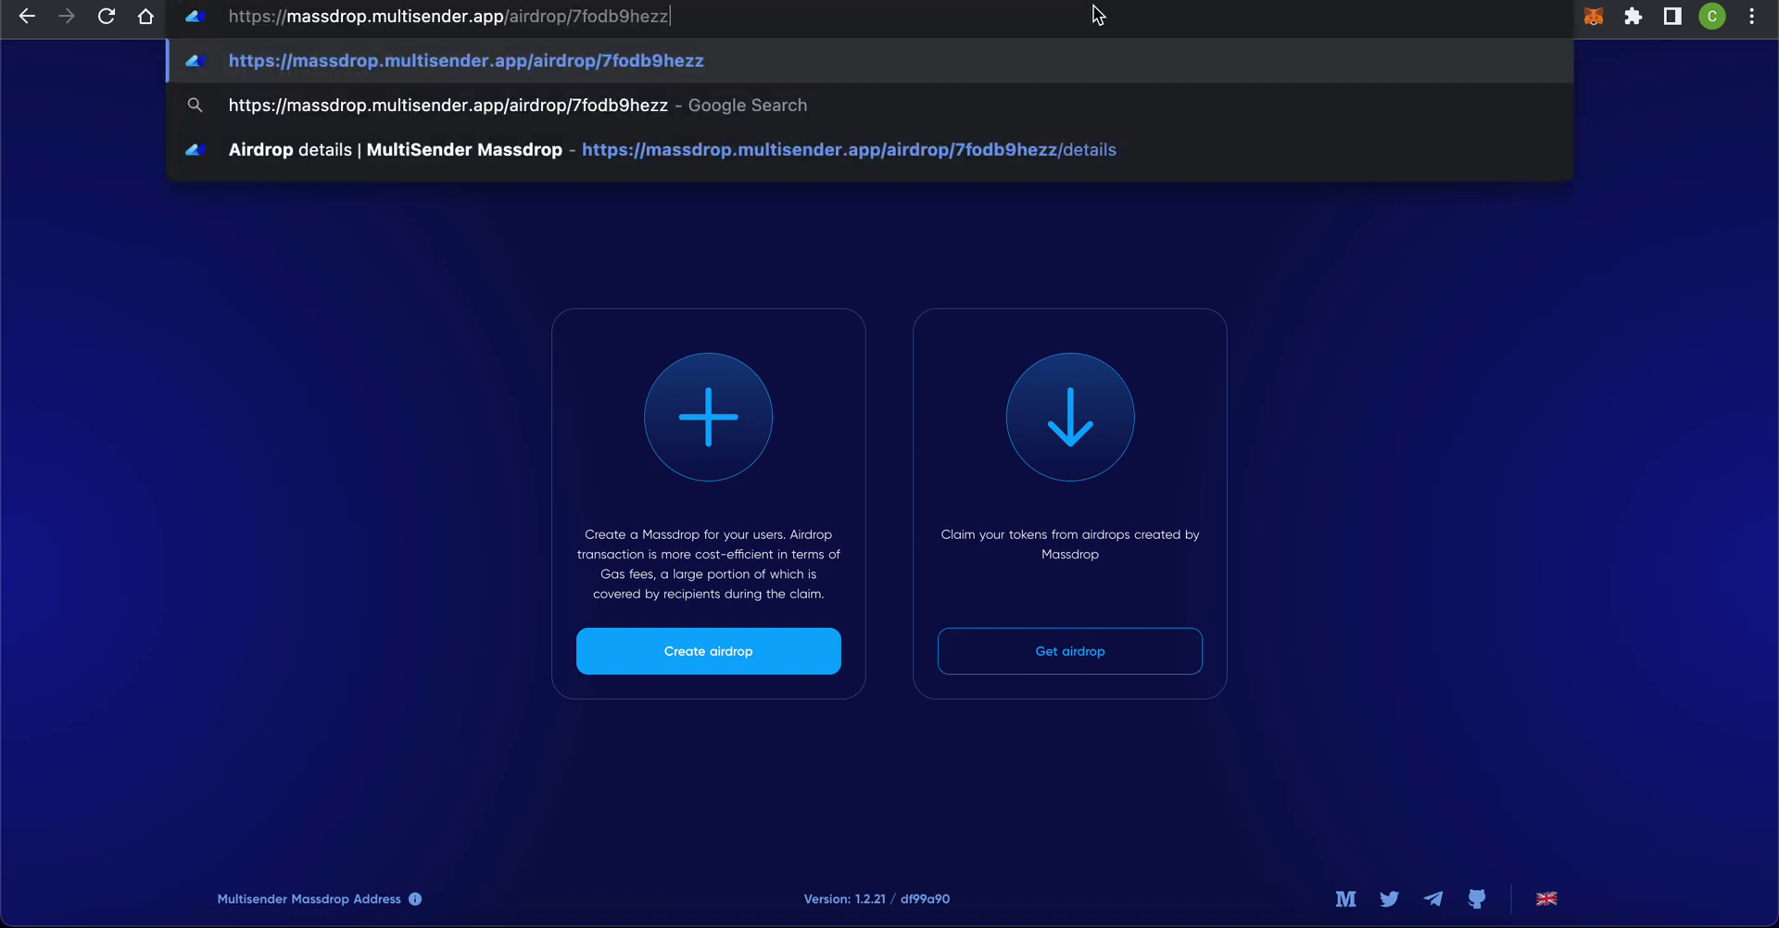
key("Return")
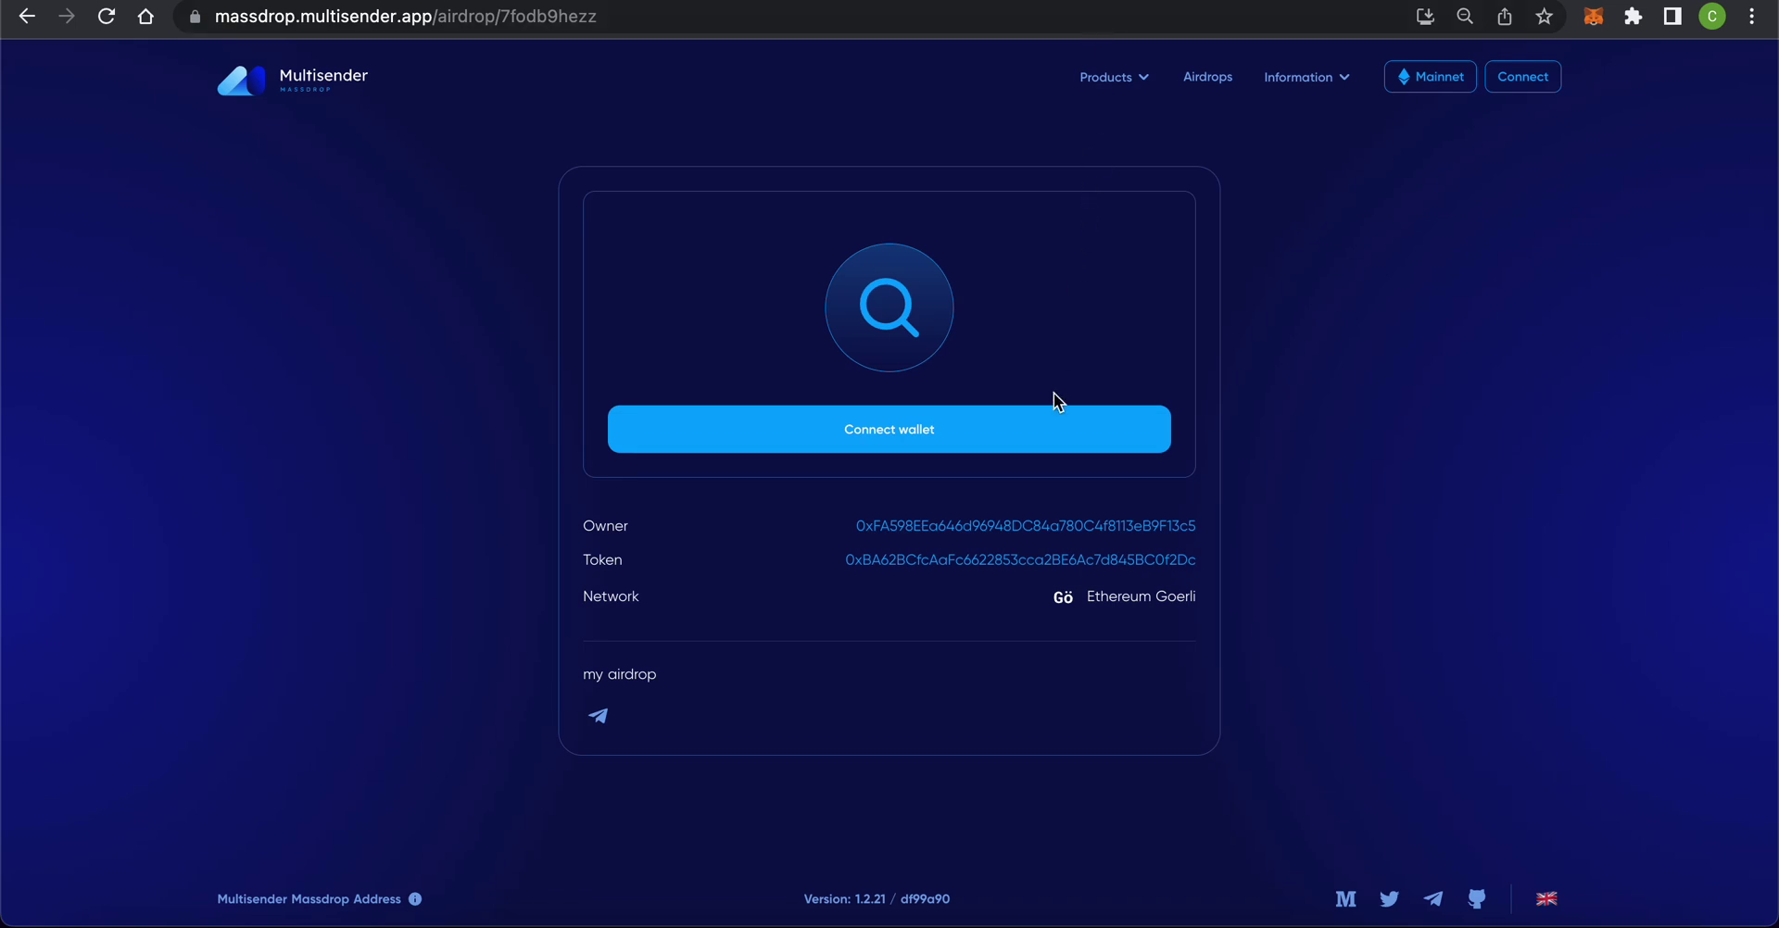
Step: Connect the recipient's MetaMask wallet to the airdrop page and switch its network to Ethereum Goerli
left_click(1041, 439)
left_click(1040, 442)
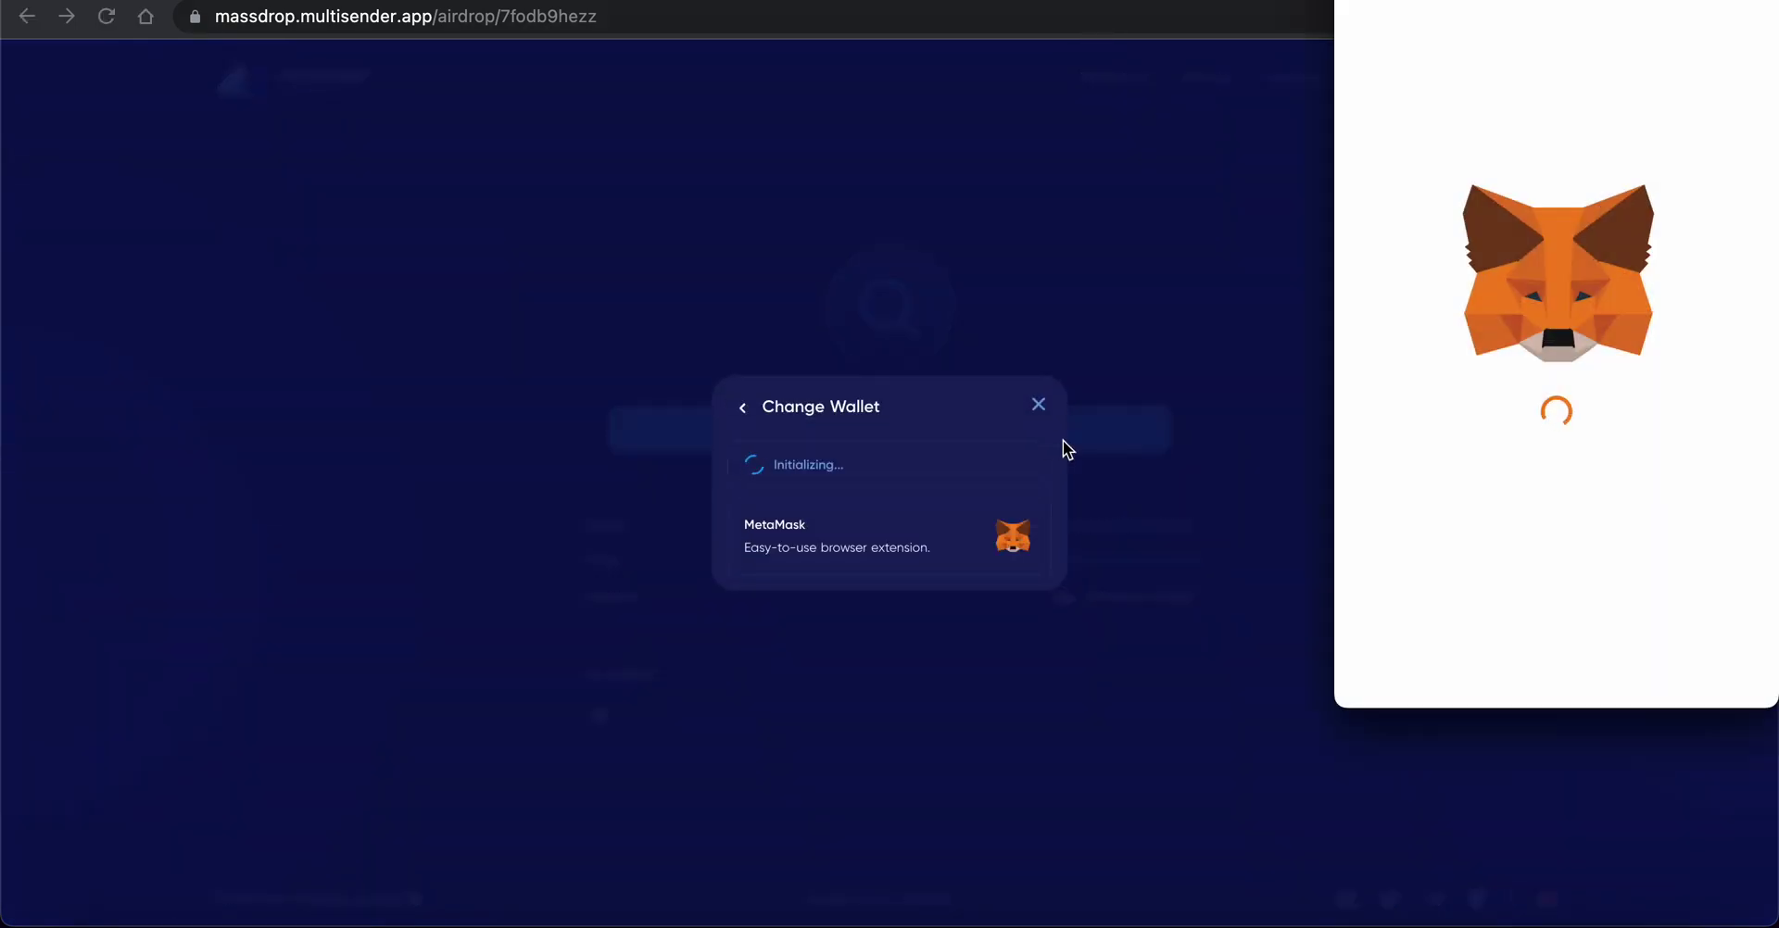
left_click(1652, 677)
left_click(1653, 677)
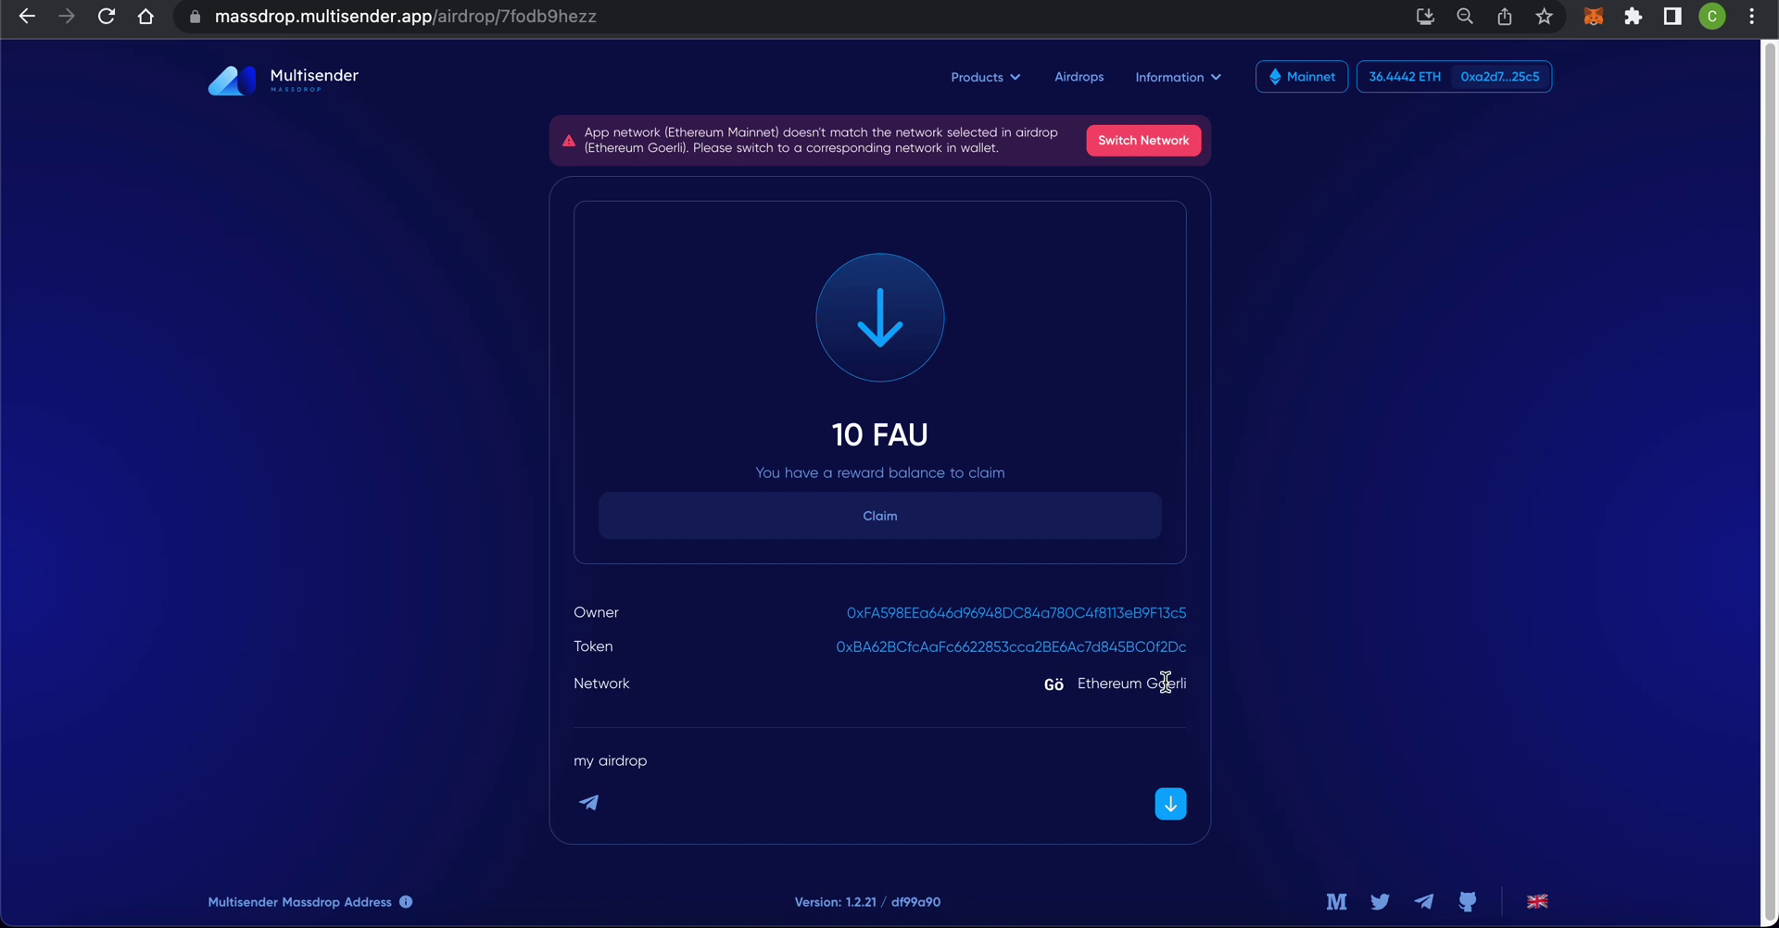
left_click(1140, 144)
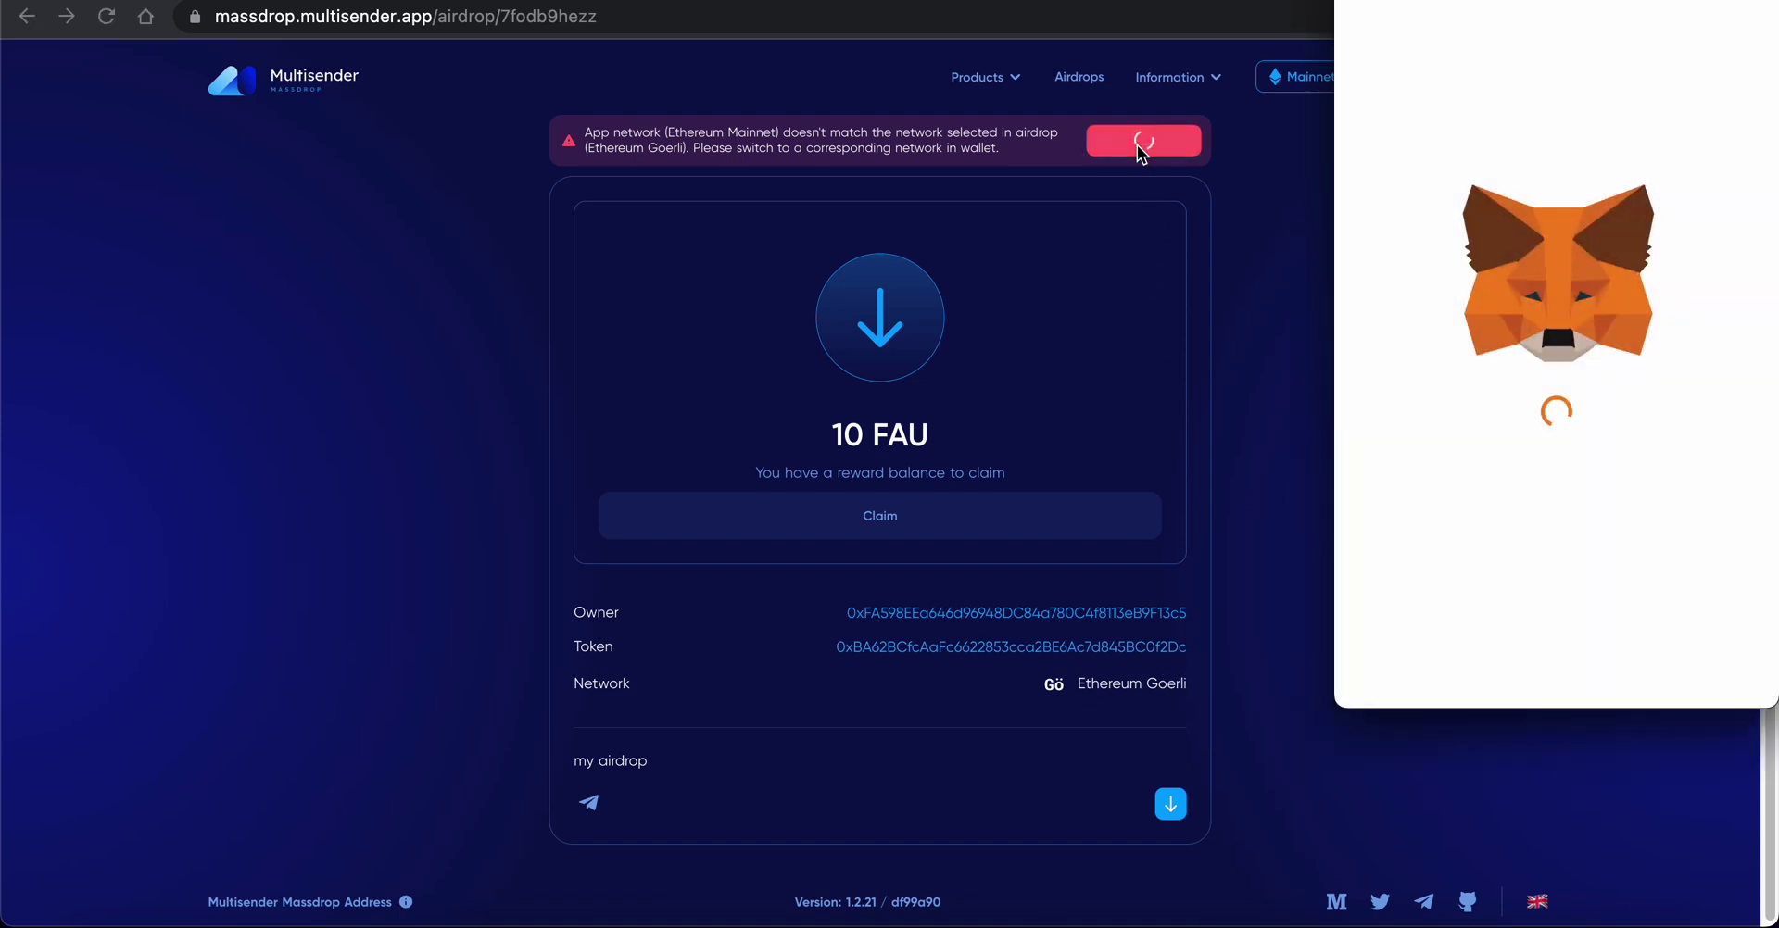
left_click(1657, 667)
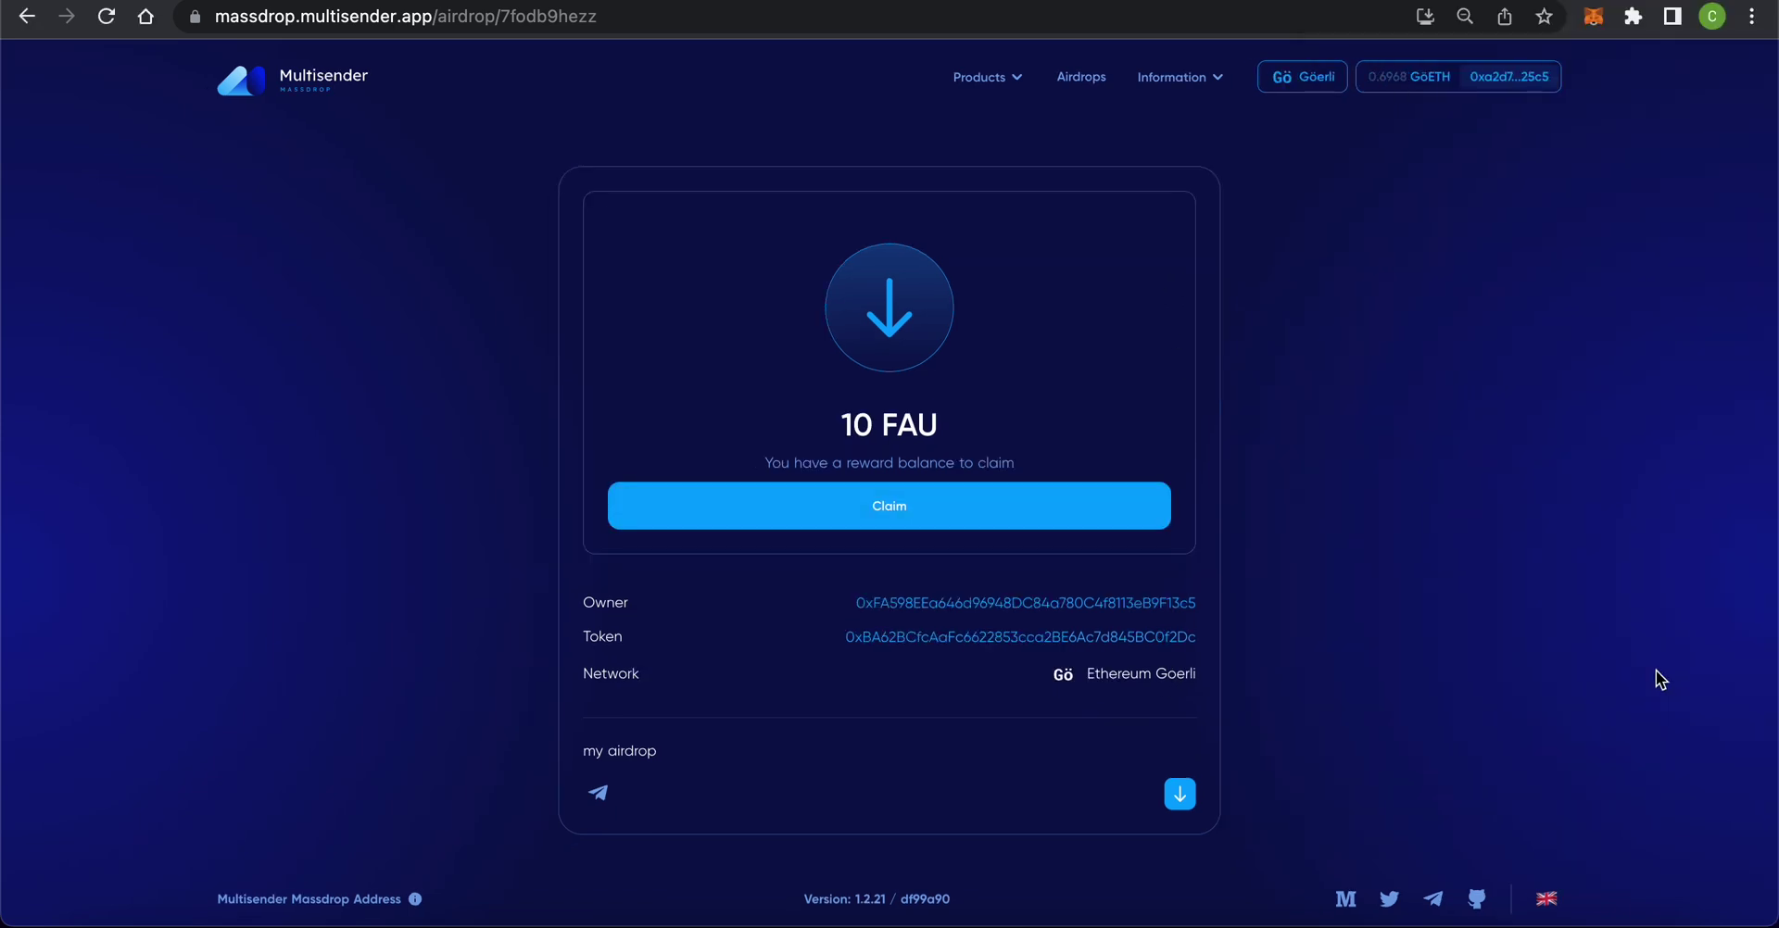
Step: Claim the 10 FAU reward, confirm the transaction in MetaMask and close the completion message
left_click(1111, 501)
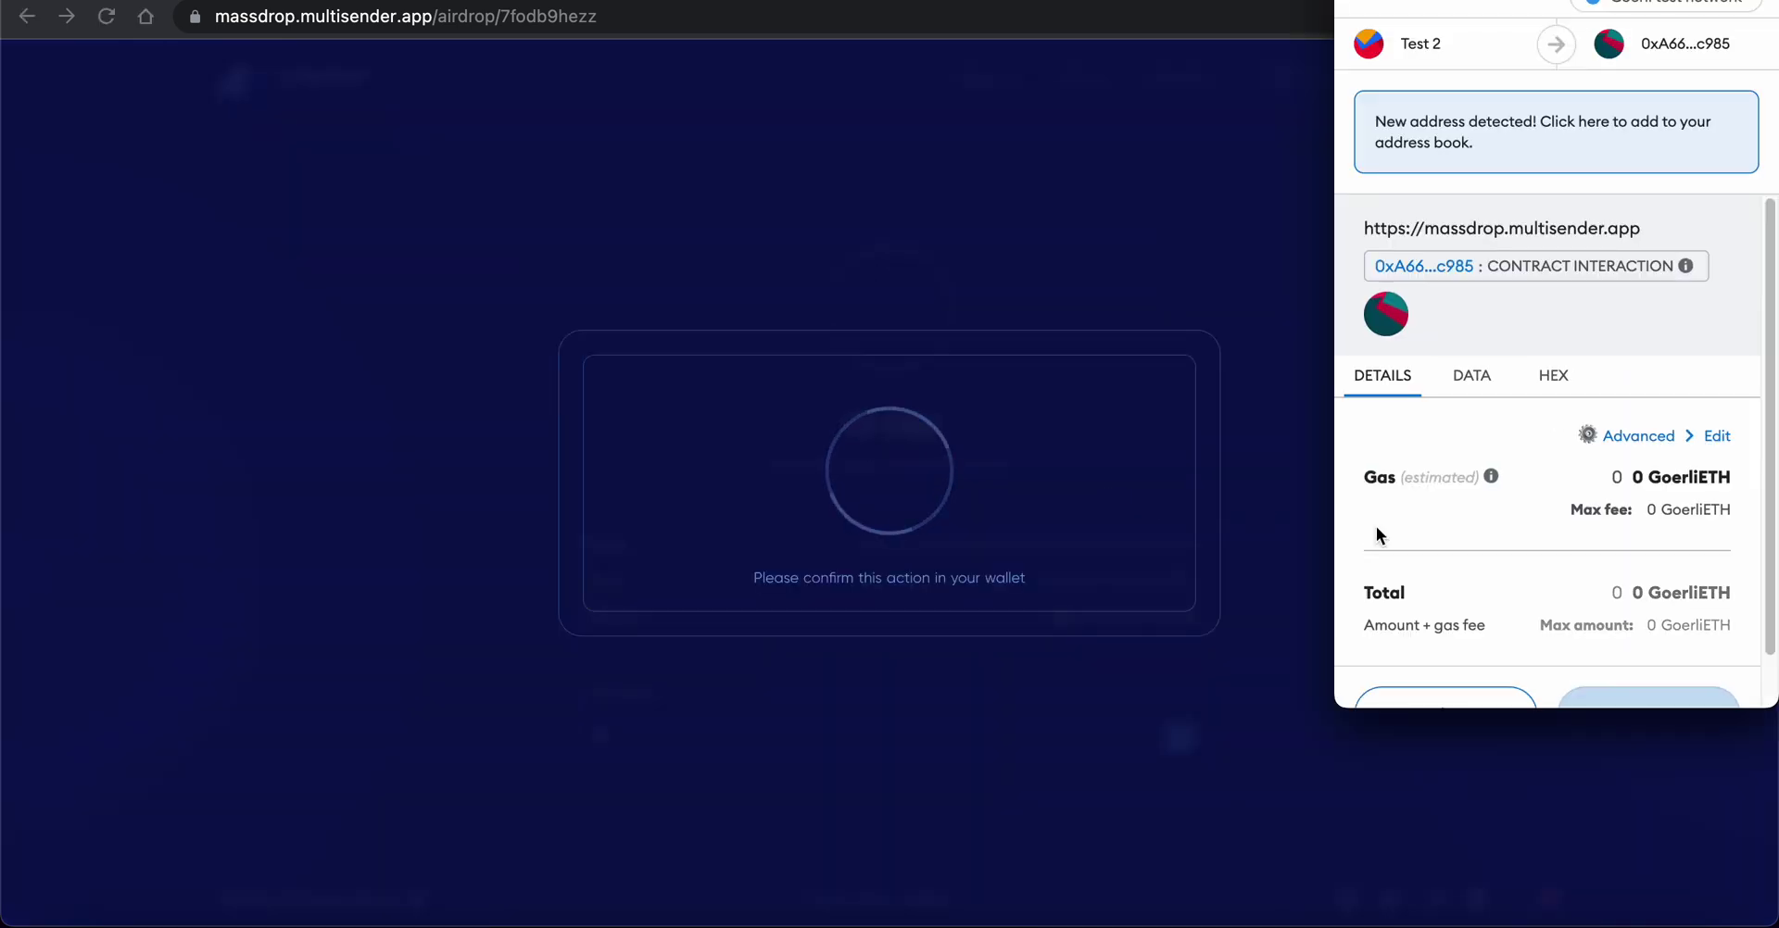
scroll(1521, 564, "down", 3)
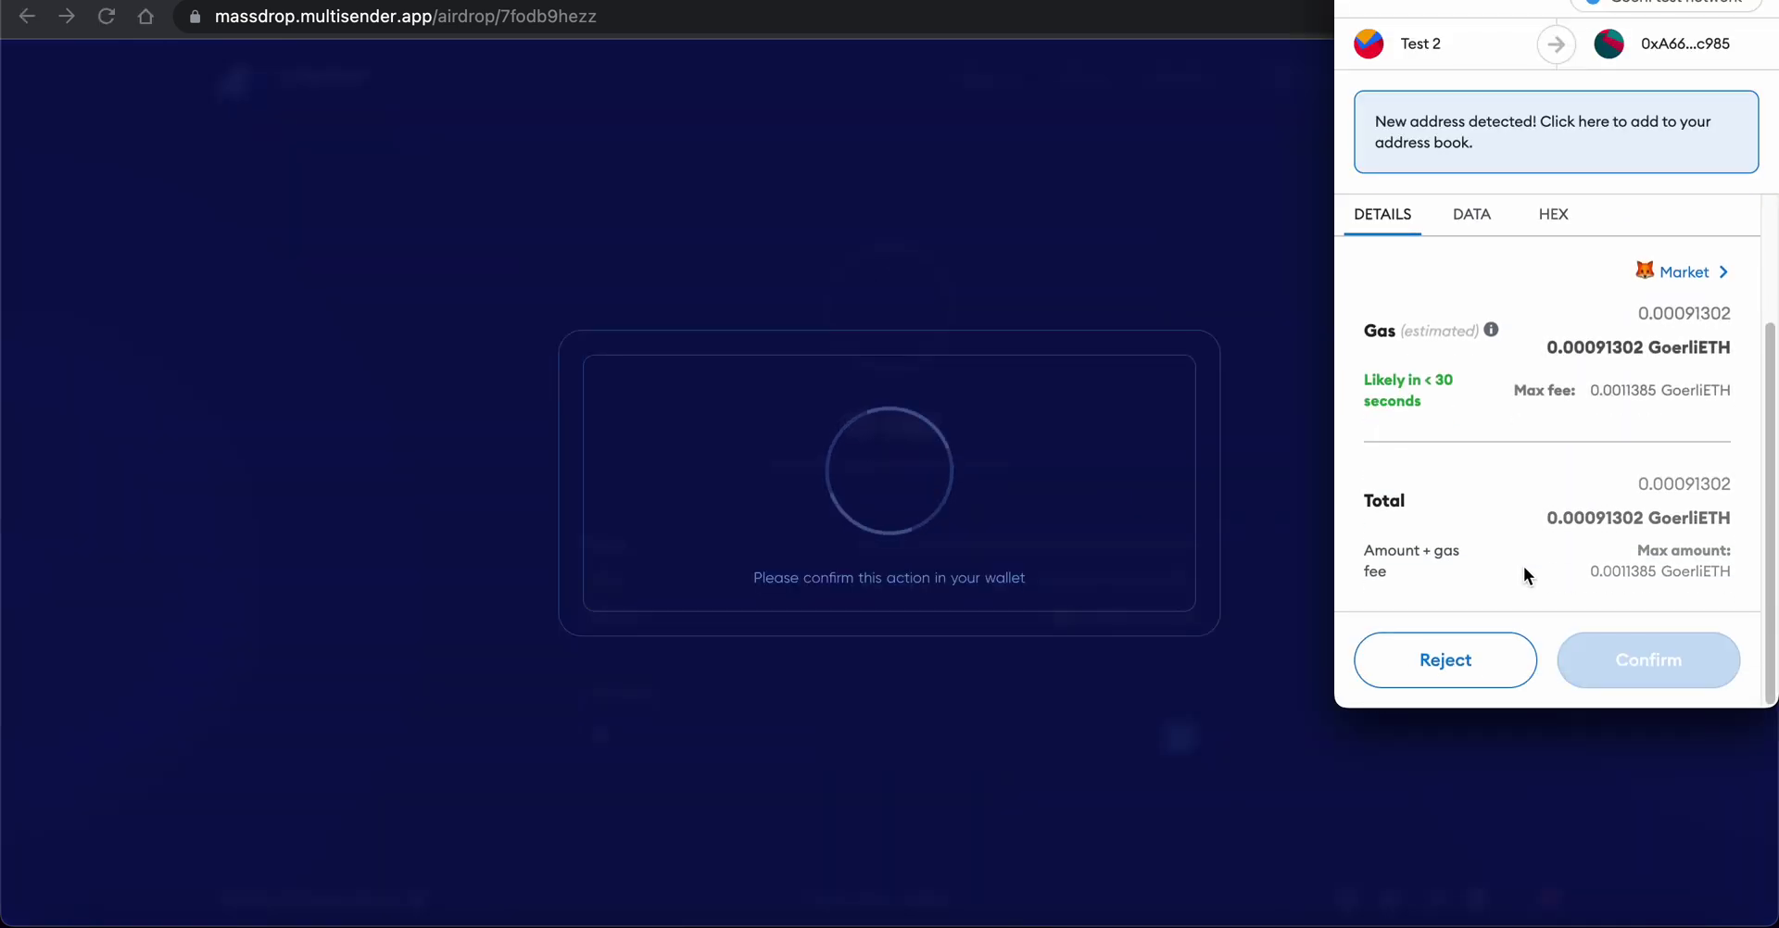
left_click(1636, 684)
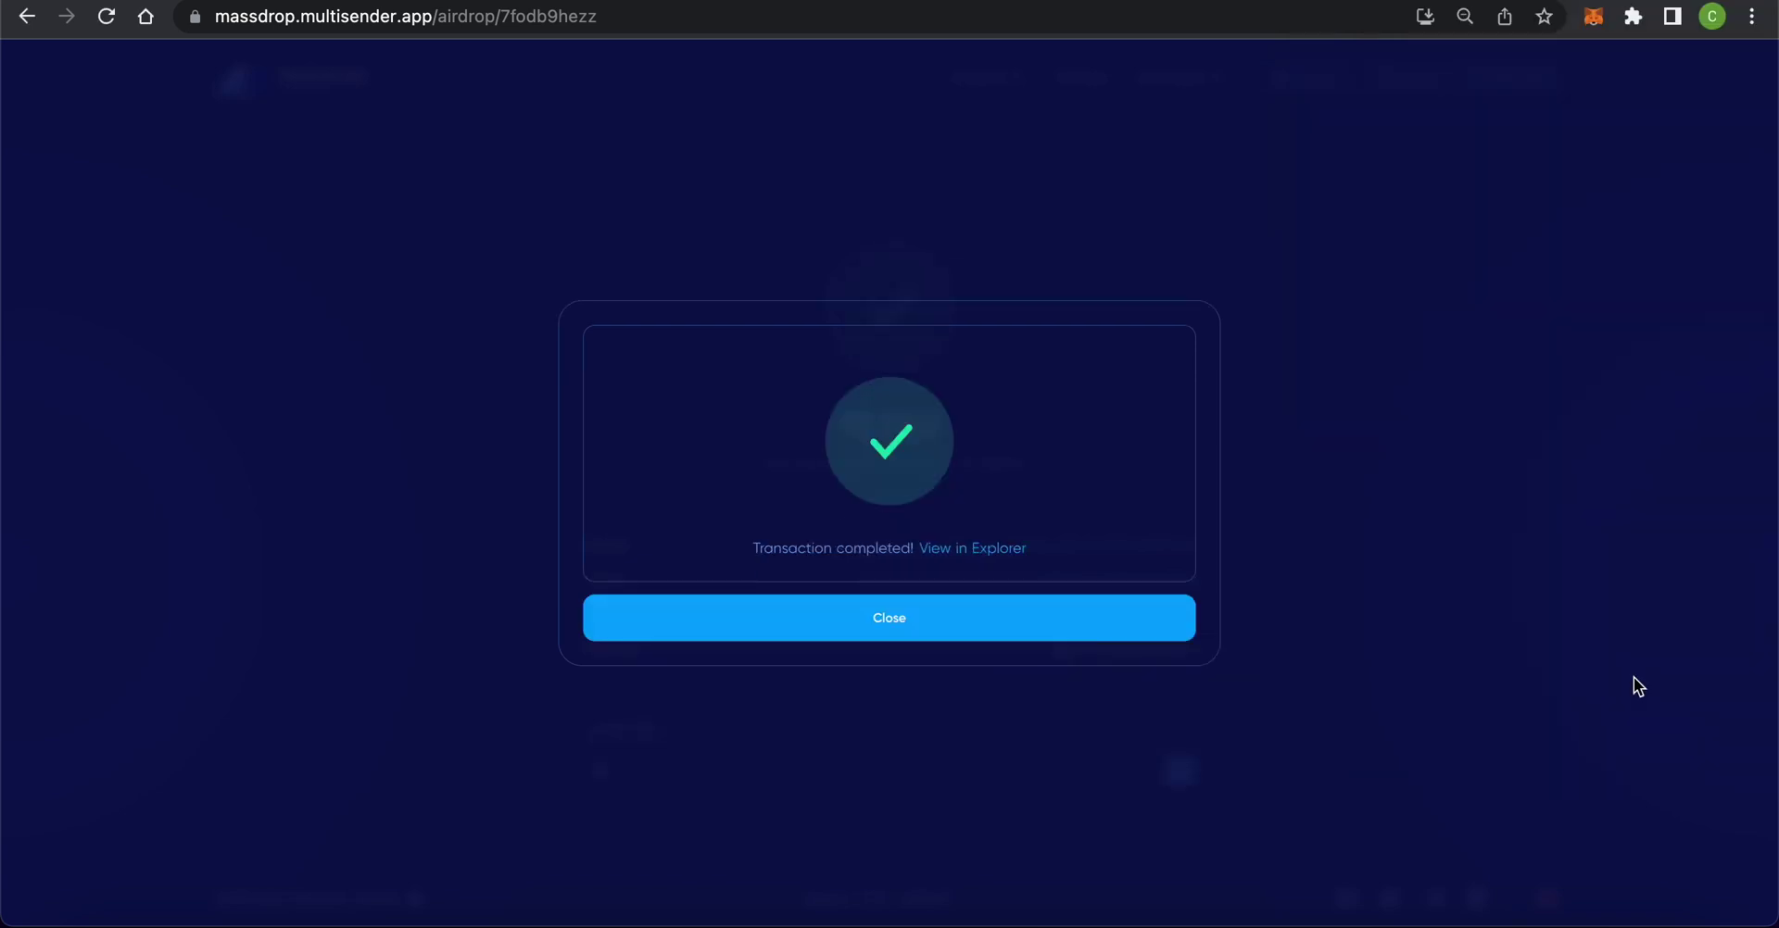
left_click(1155, 610)
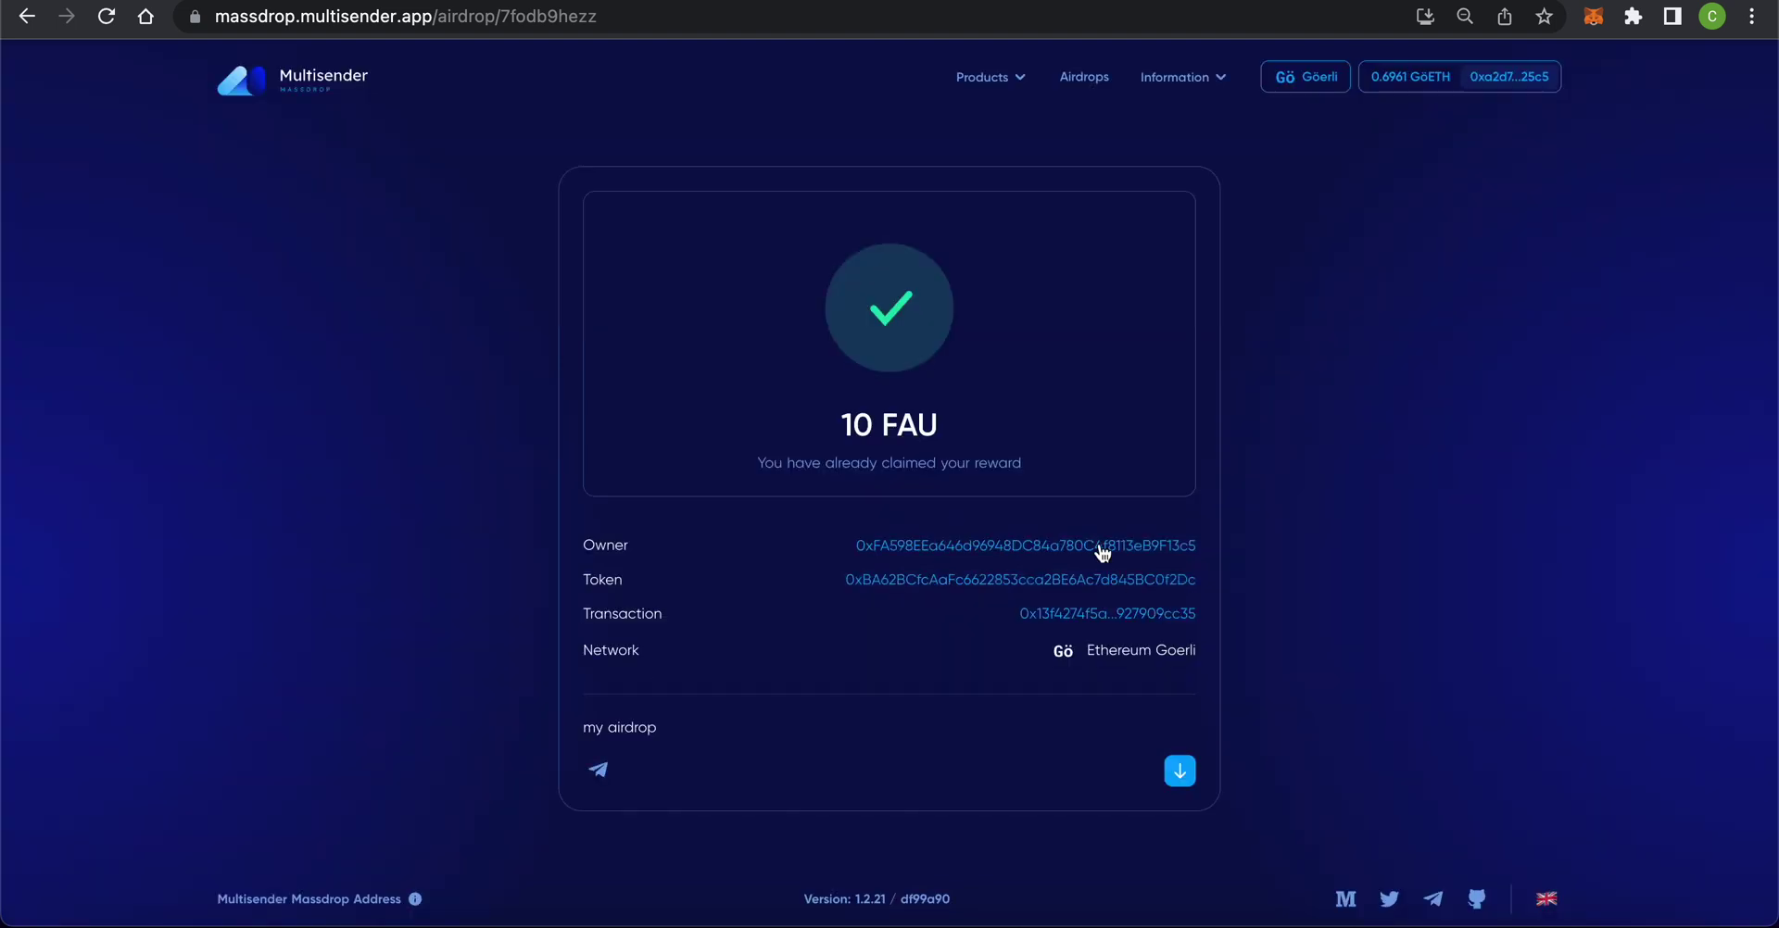
Step: Return to the Massdrop home page and connect MetaMask's Account 4 to the site
left_click(322, 80)
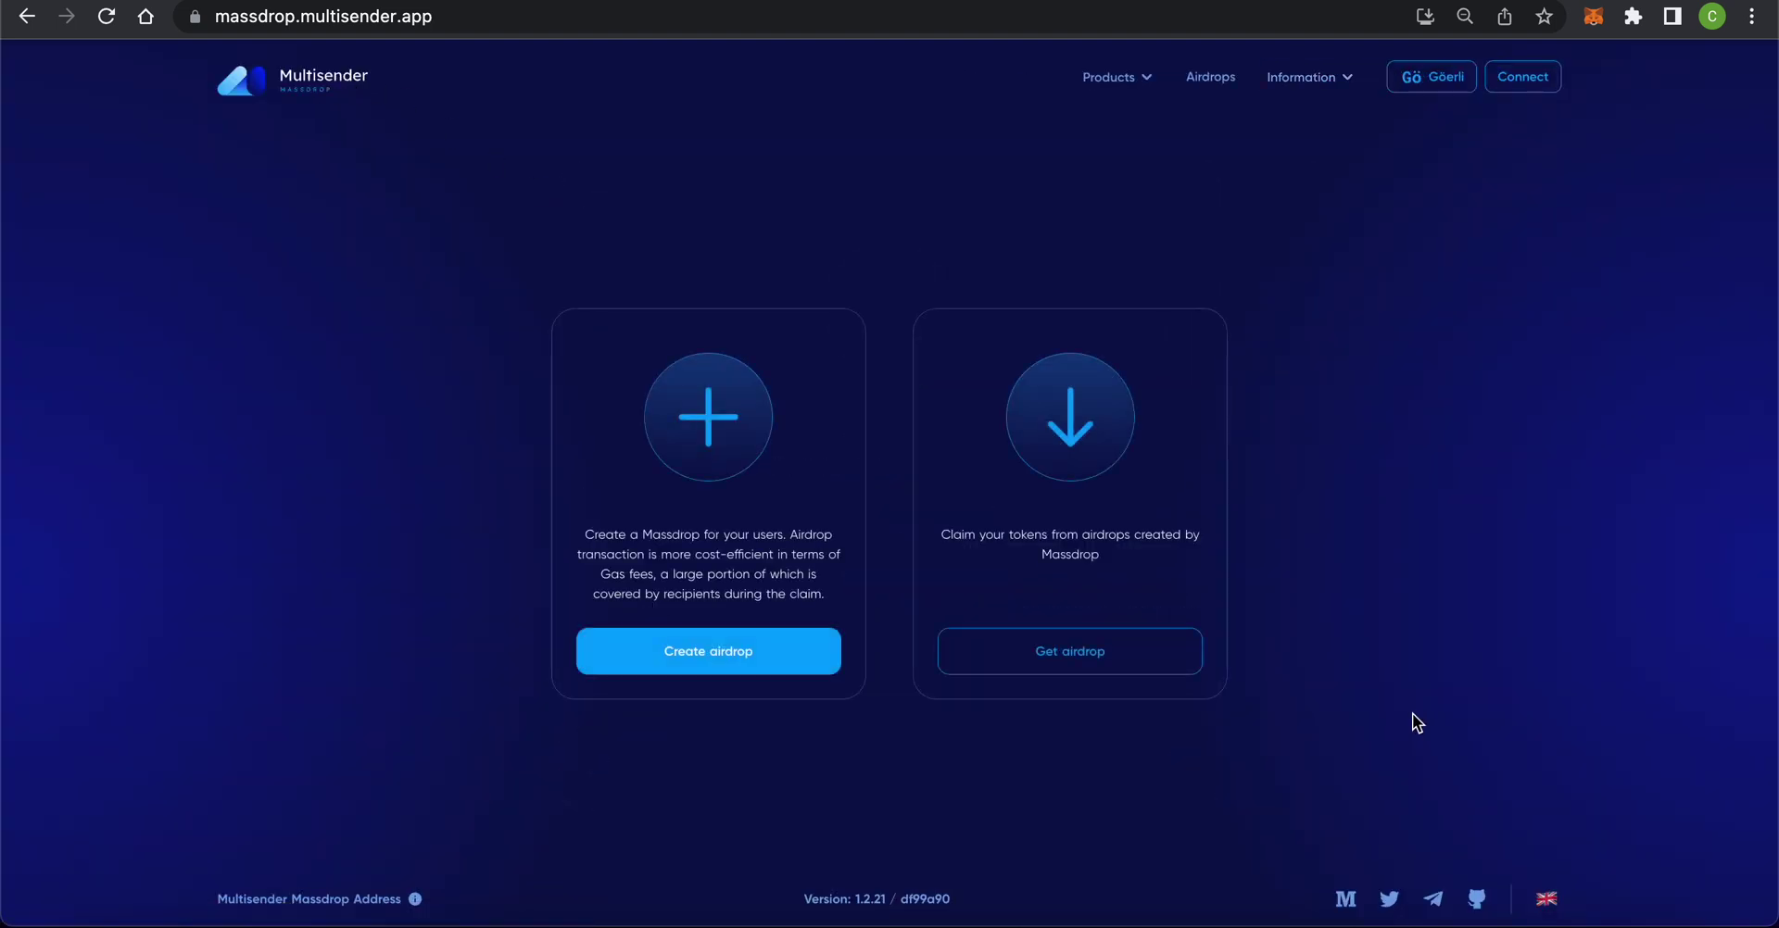
left_click(1516, 89)
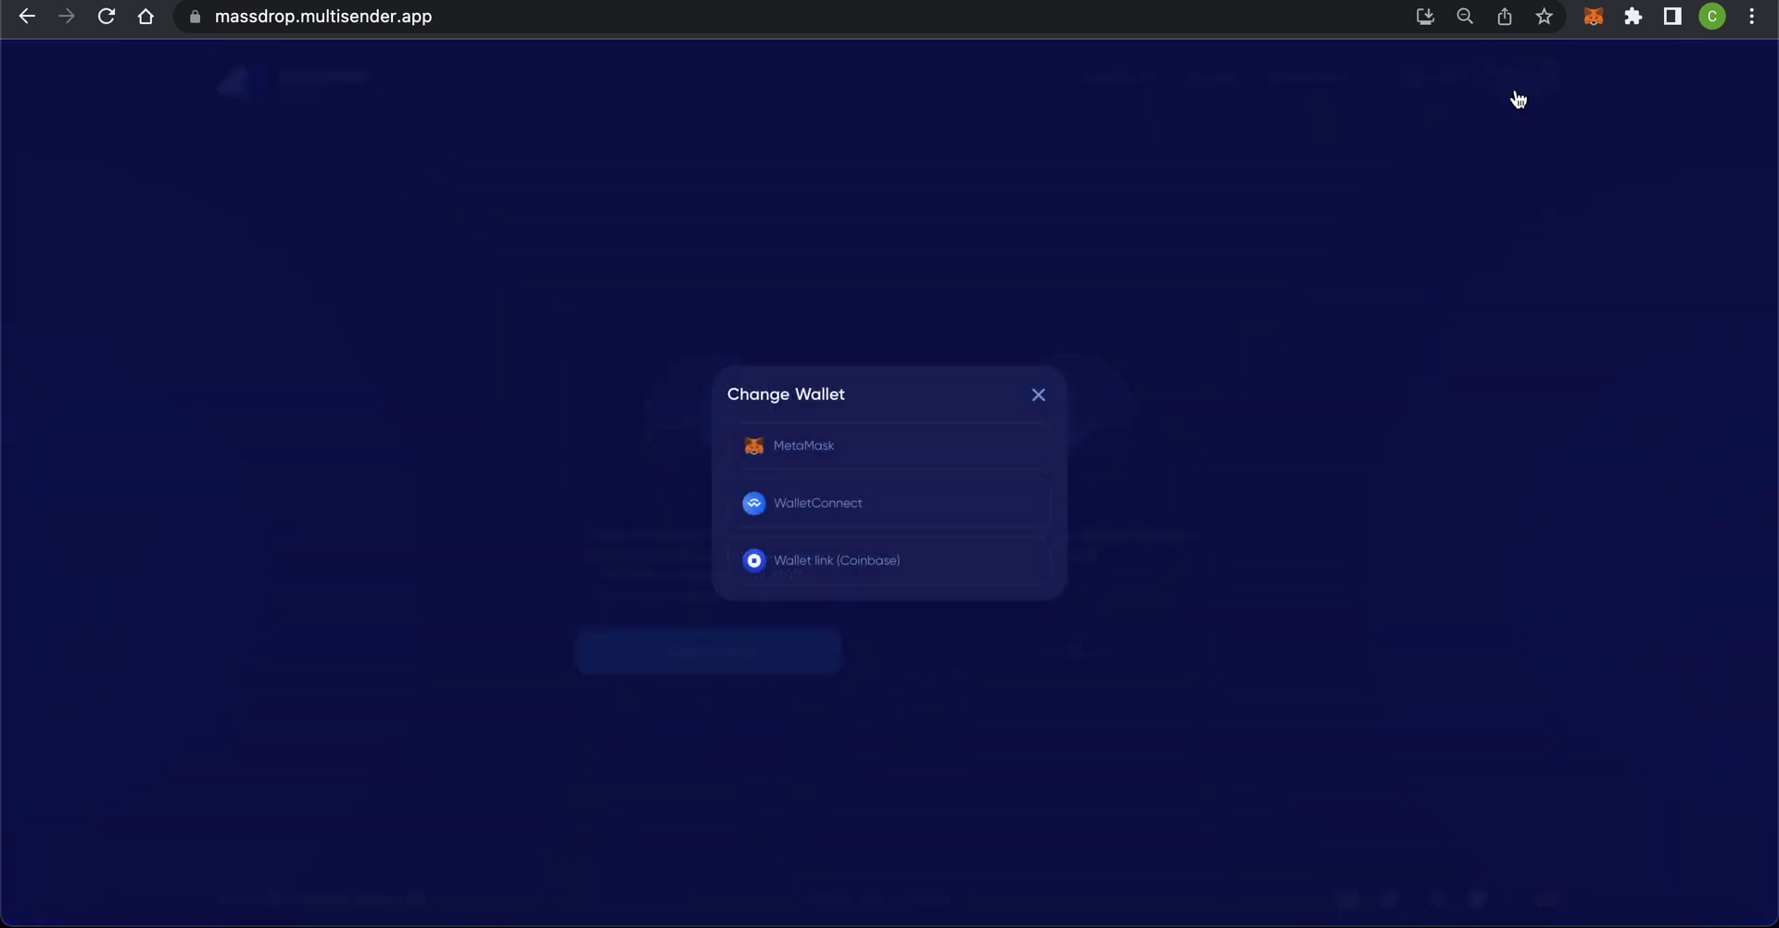
left_click(945, 456)
left_click(1685, 675)
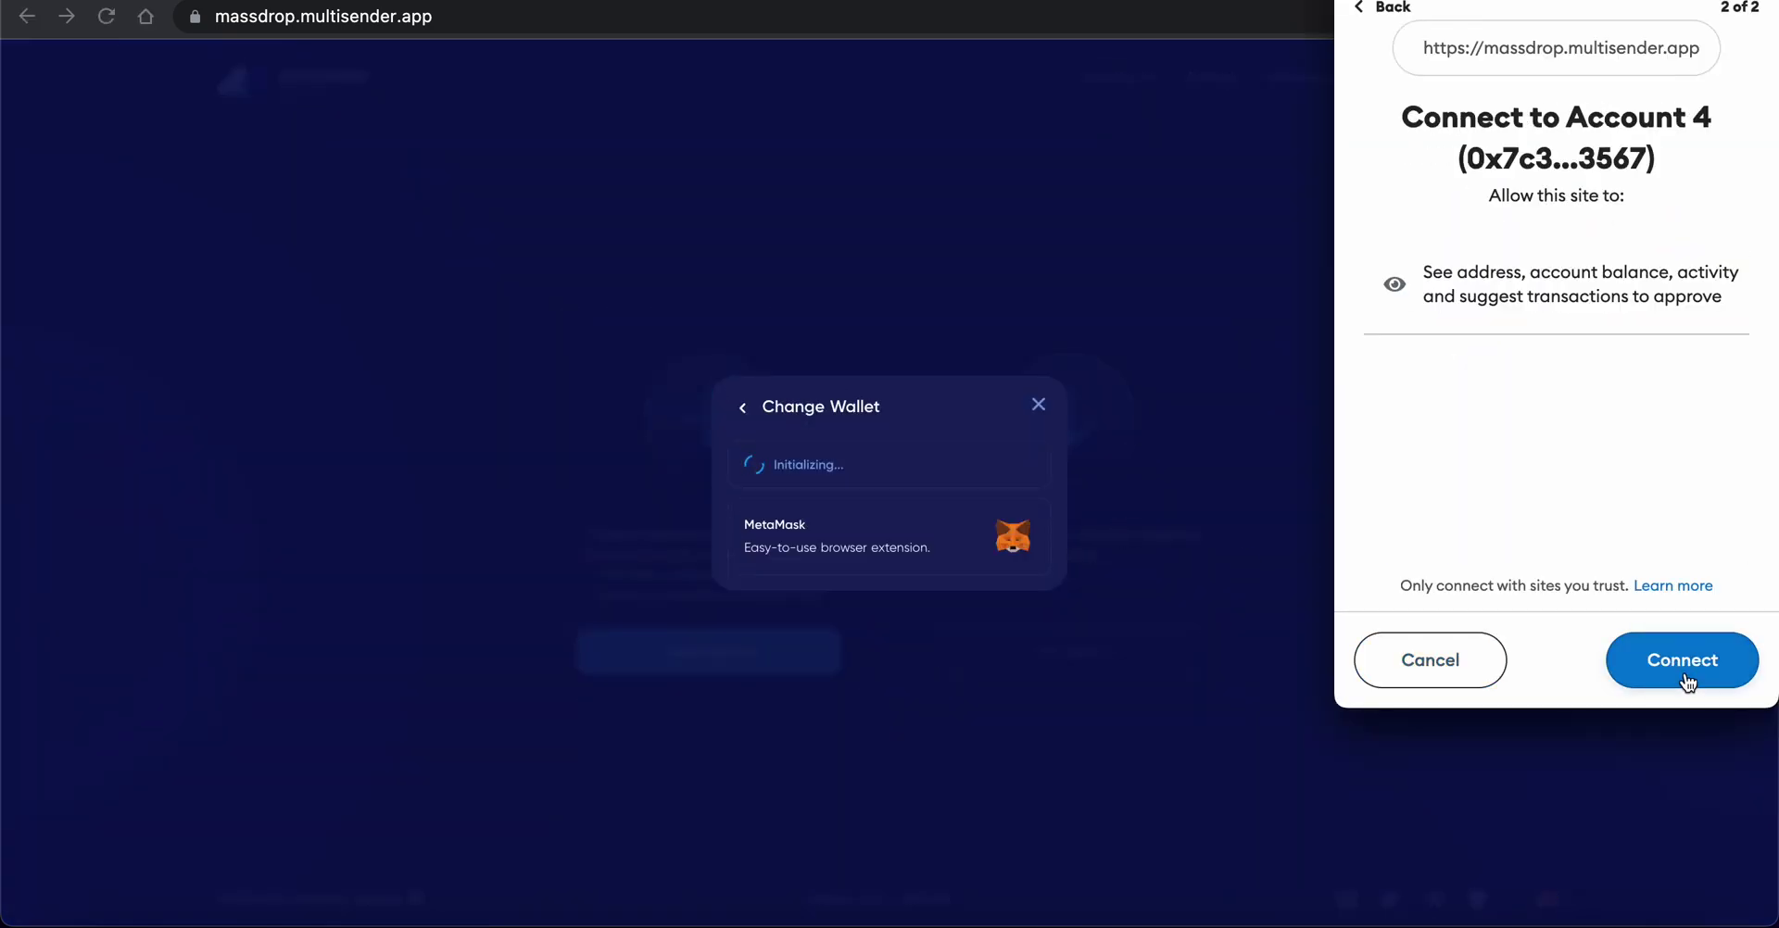
left_click(1684, 674)
Step: Find the 10 FAU airdrop available to Account 4 and claim it, confirming the transaction in MetaMask
left_click(1132, 654)
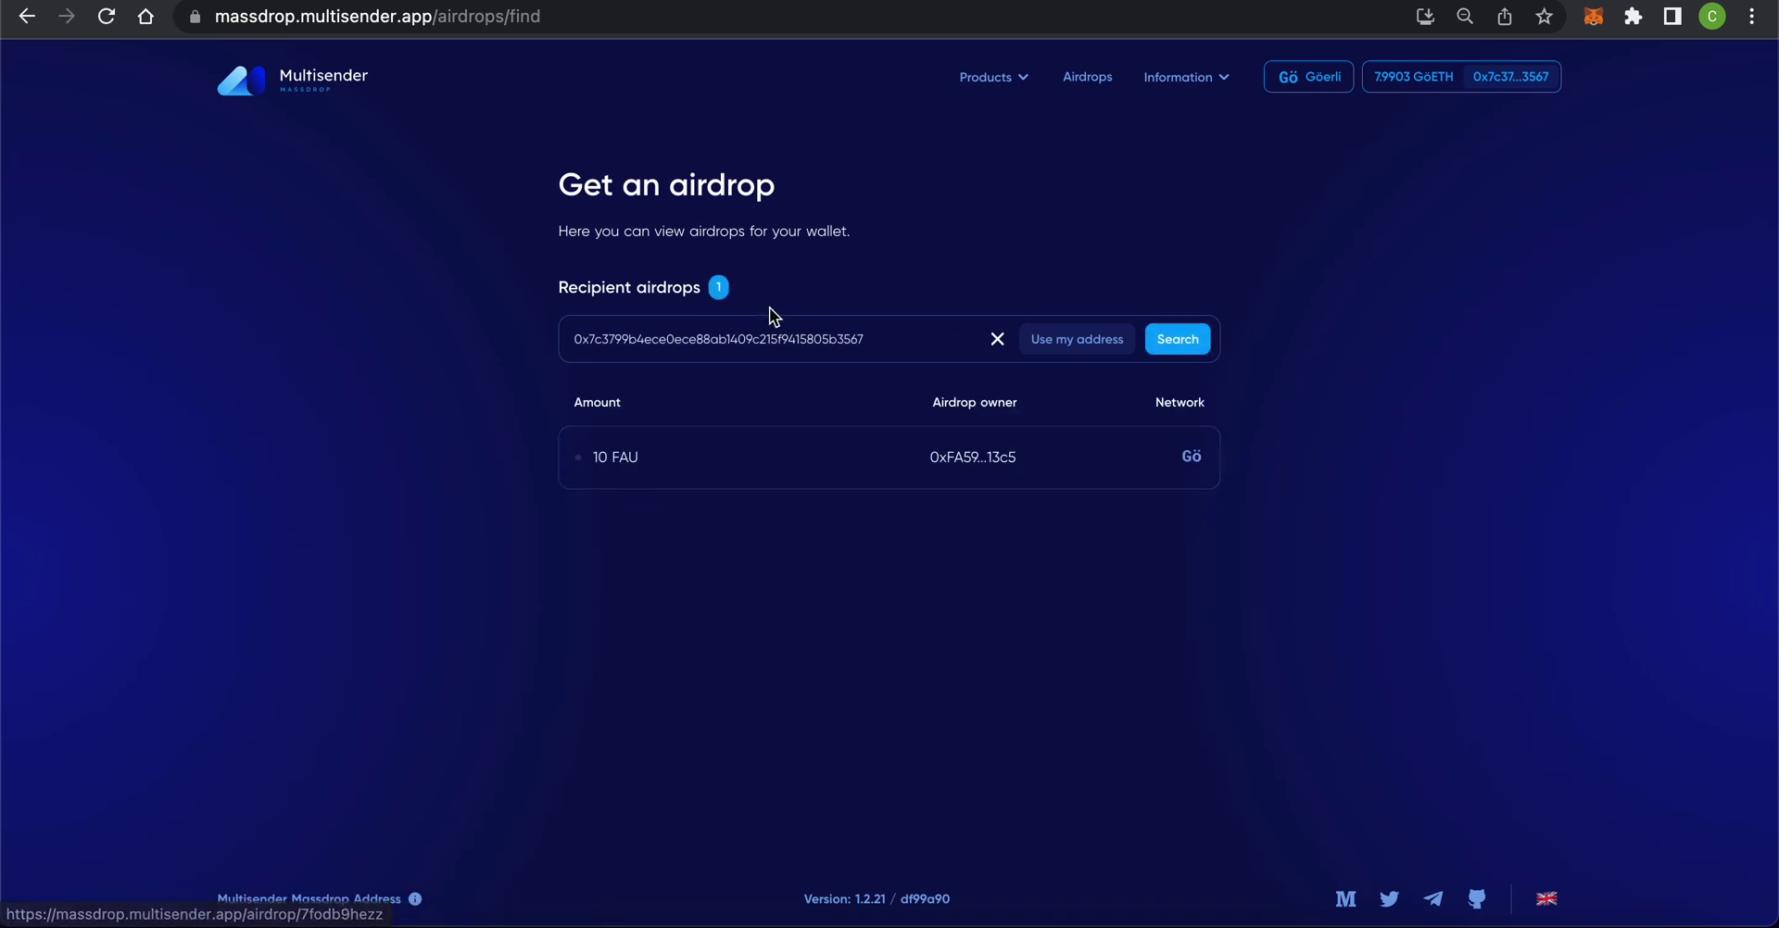
left_click(806, 466)
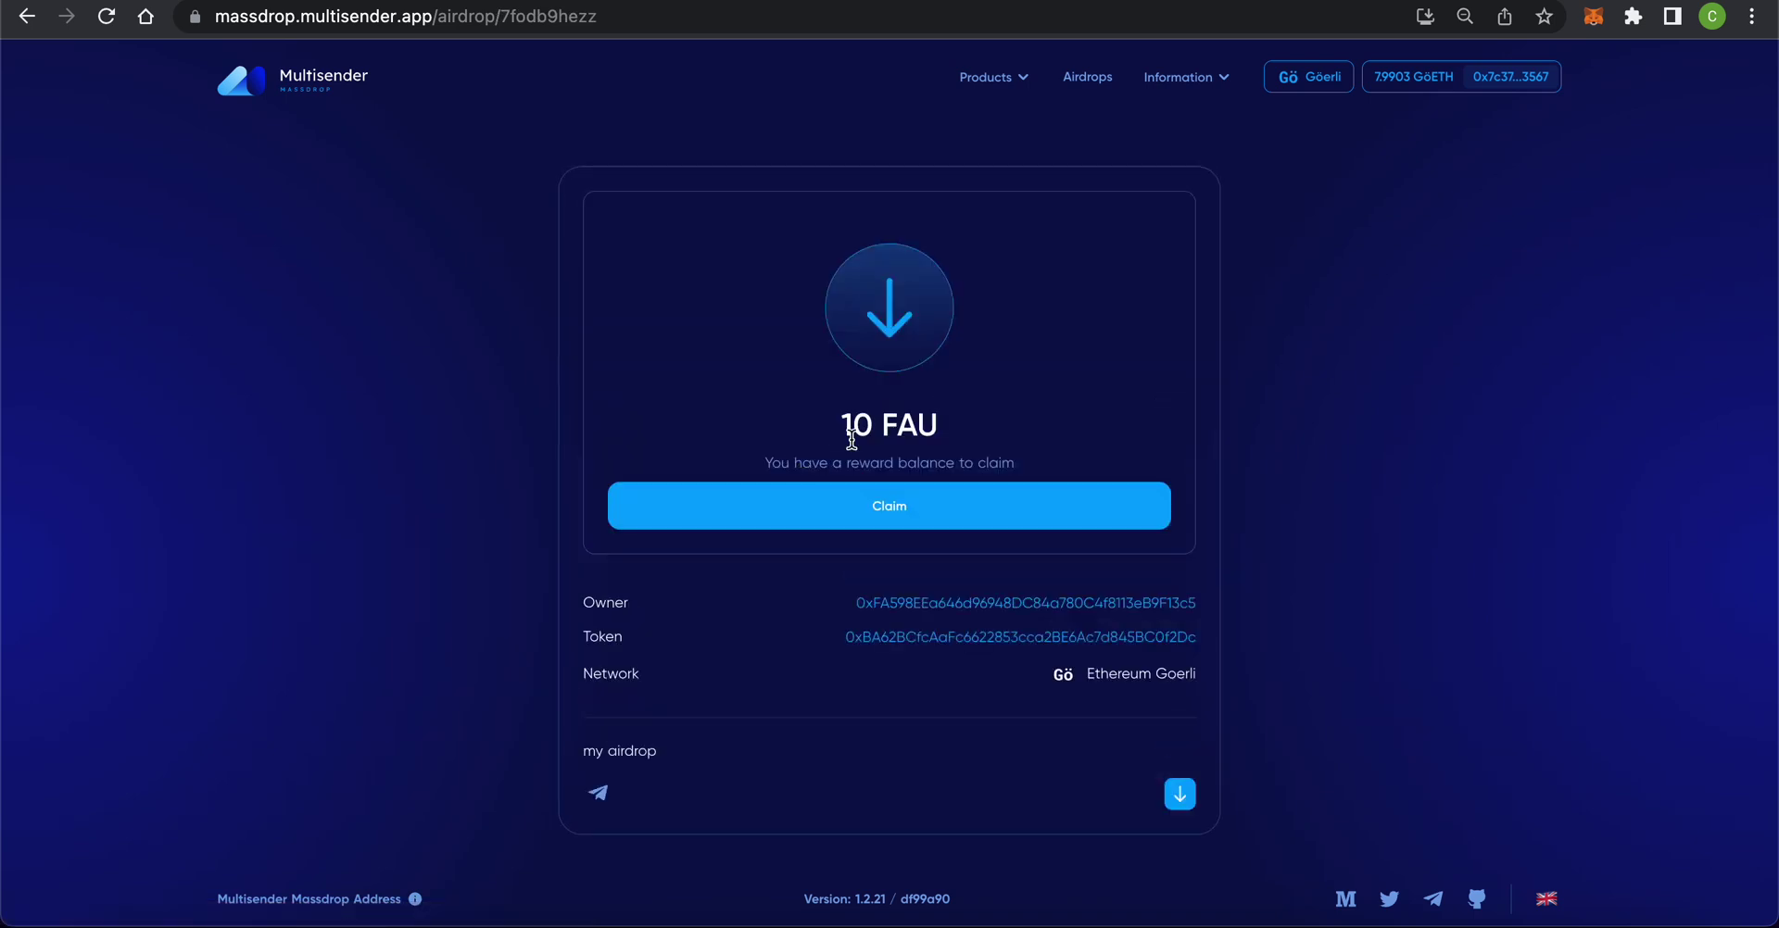
left_click(865, 501)
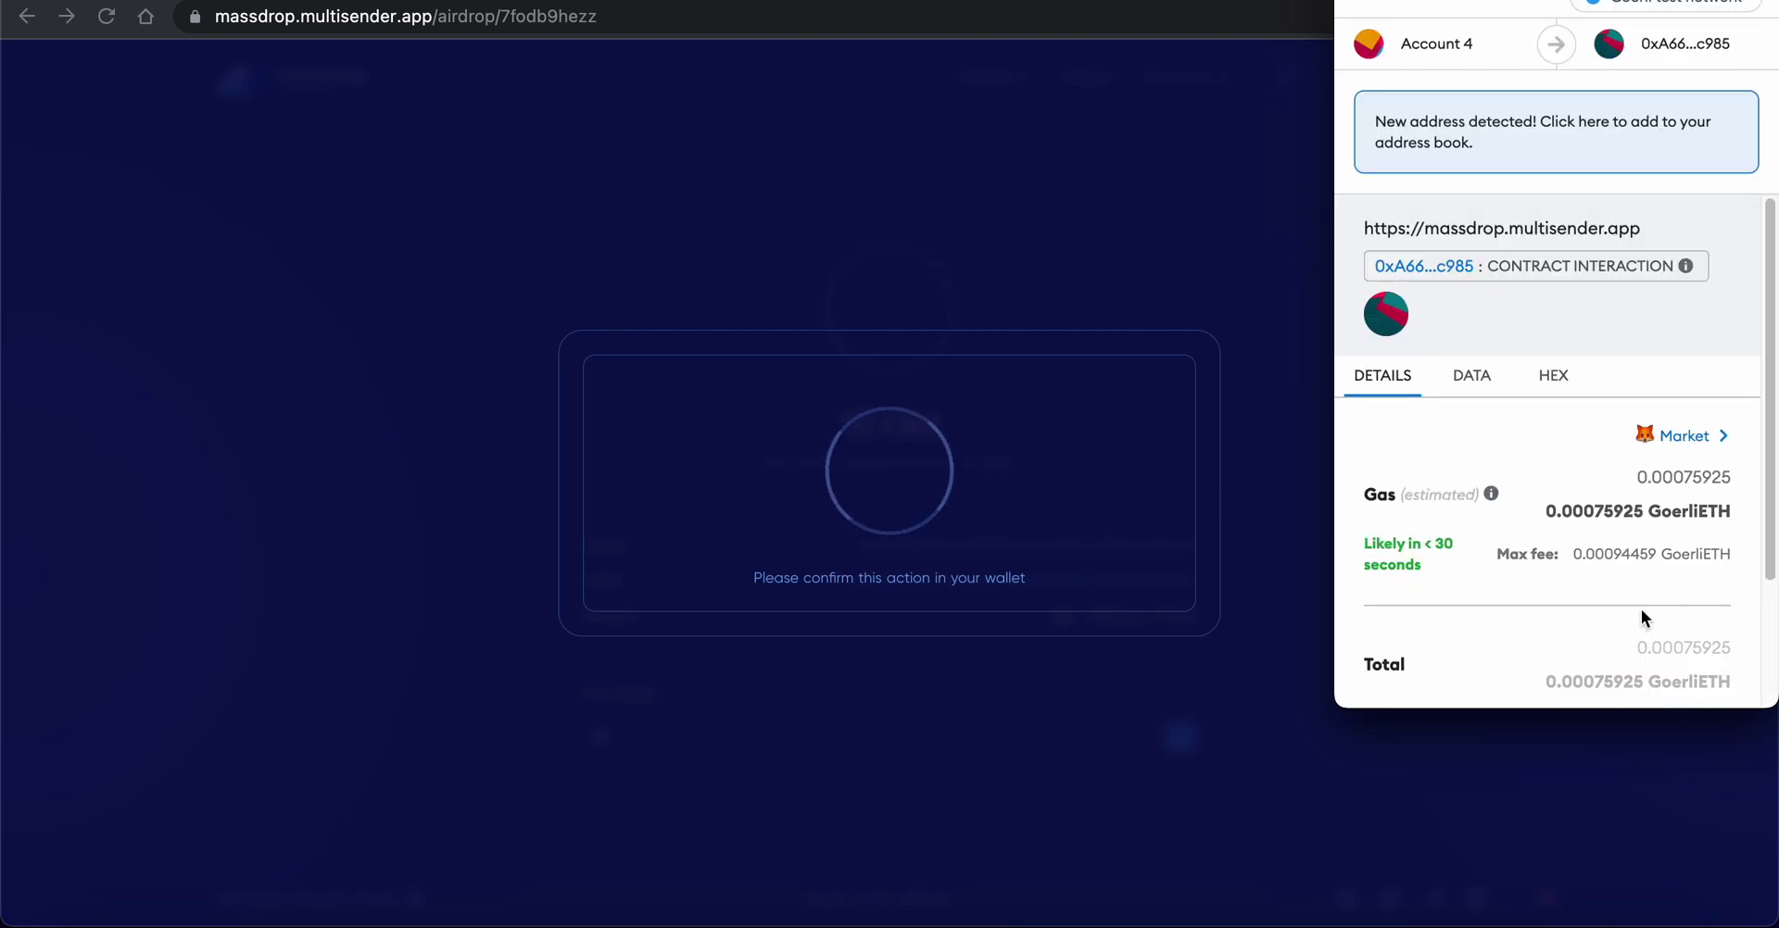
scroll(1644, 621, "down", 3)
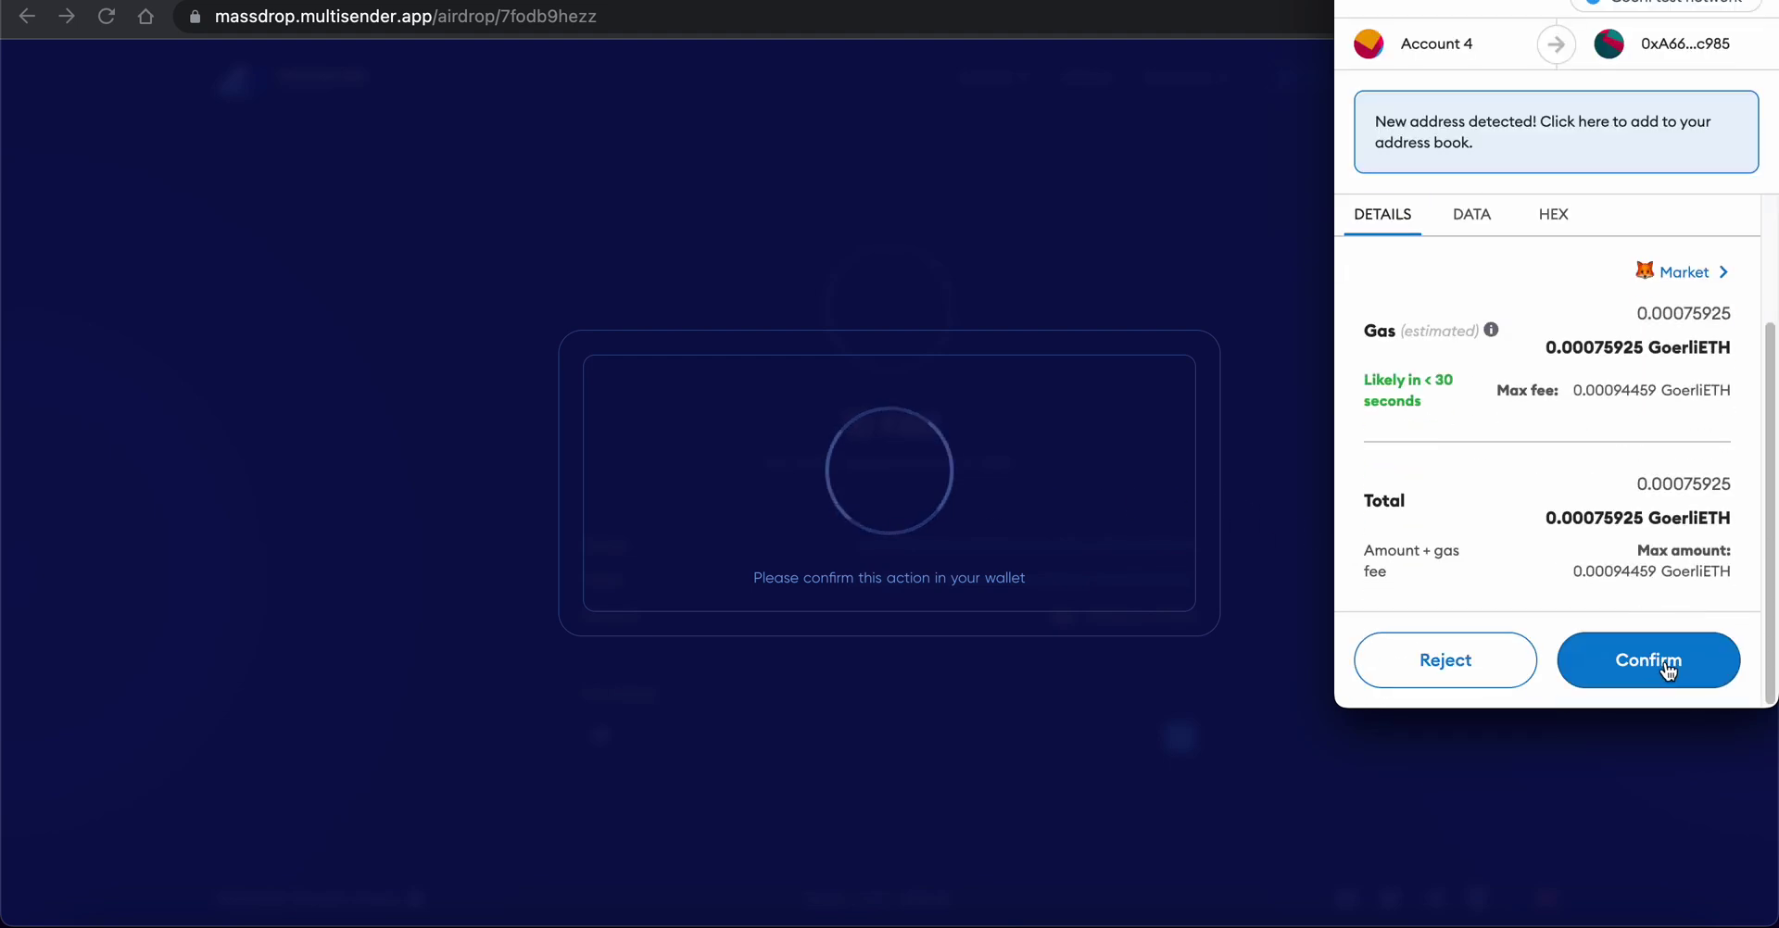
left_click(1668, 663)
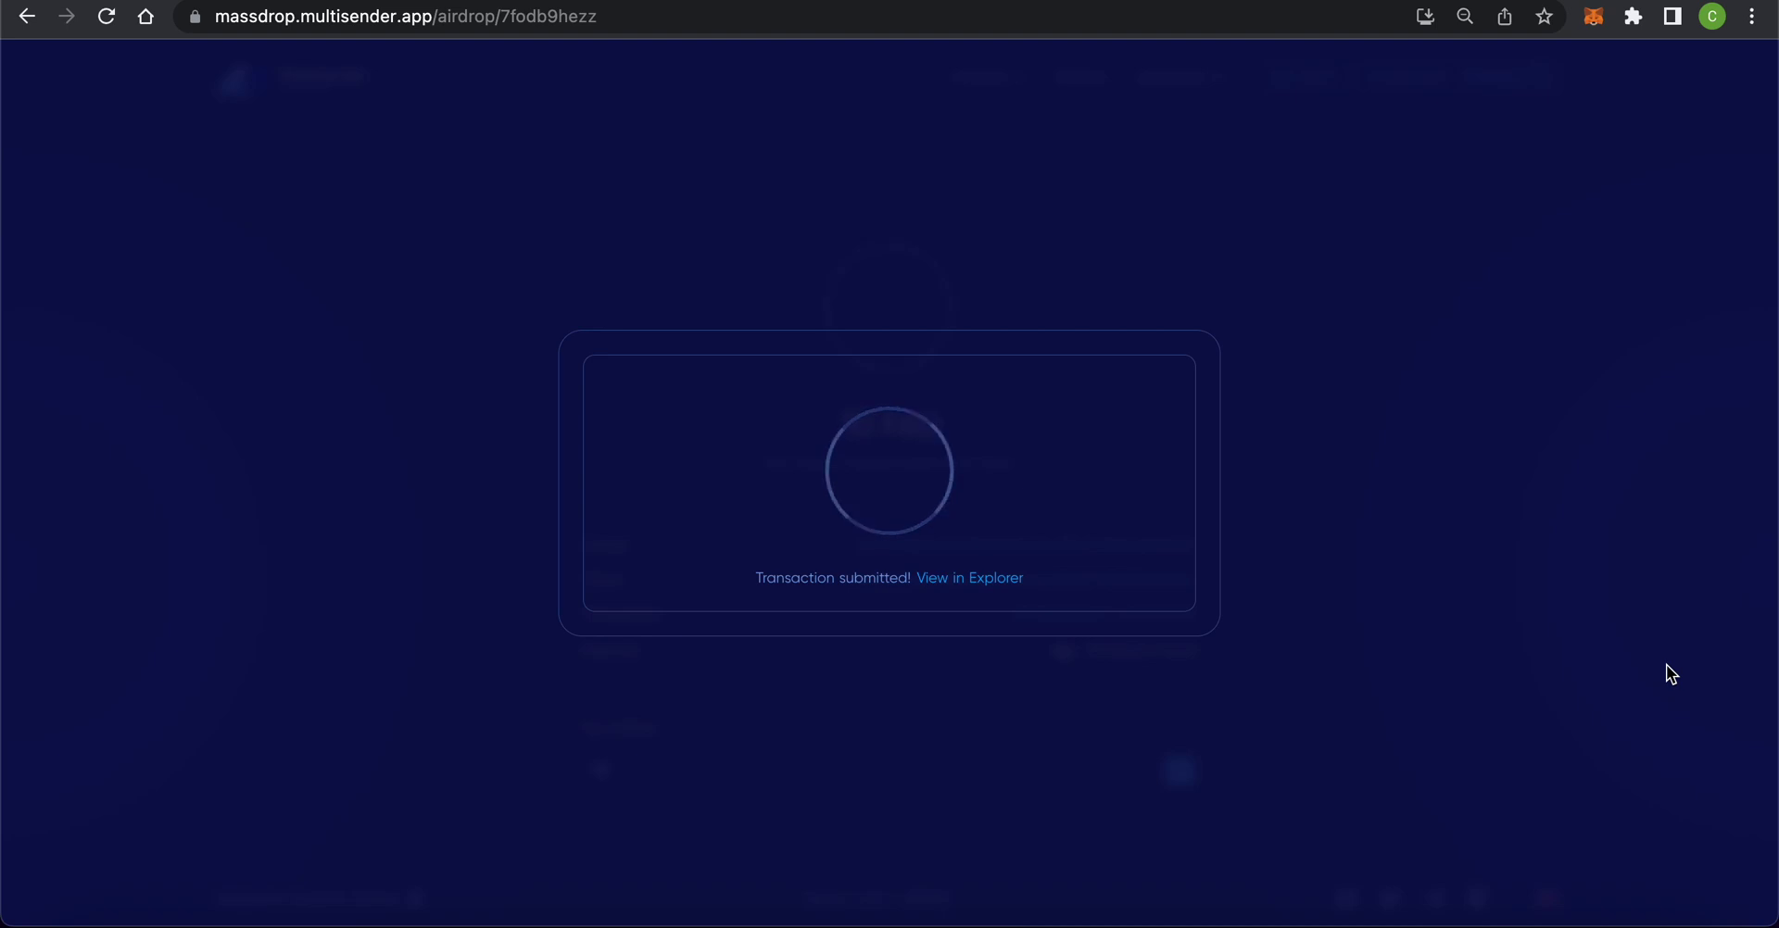
left_click(1164, 625)
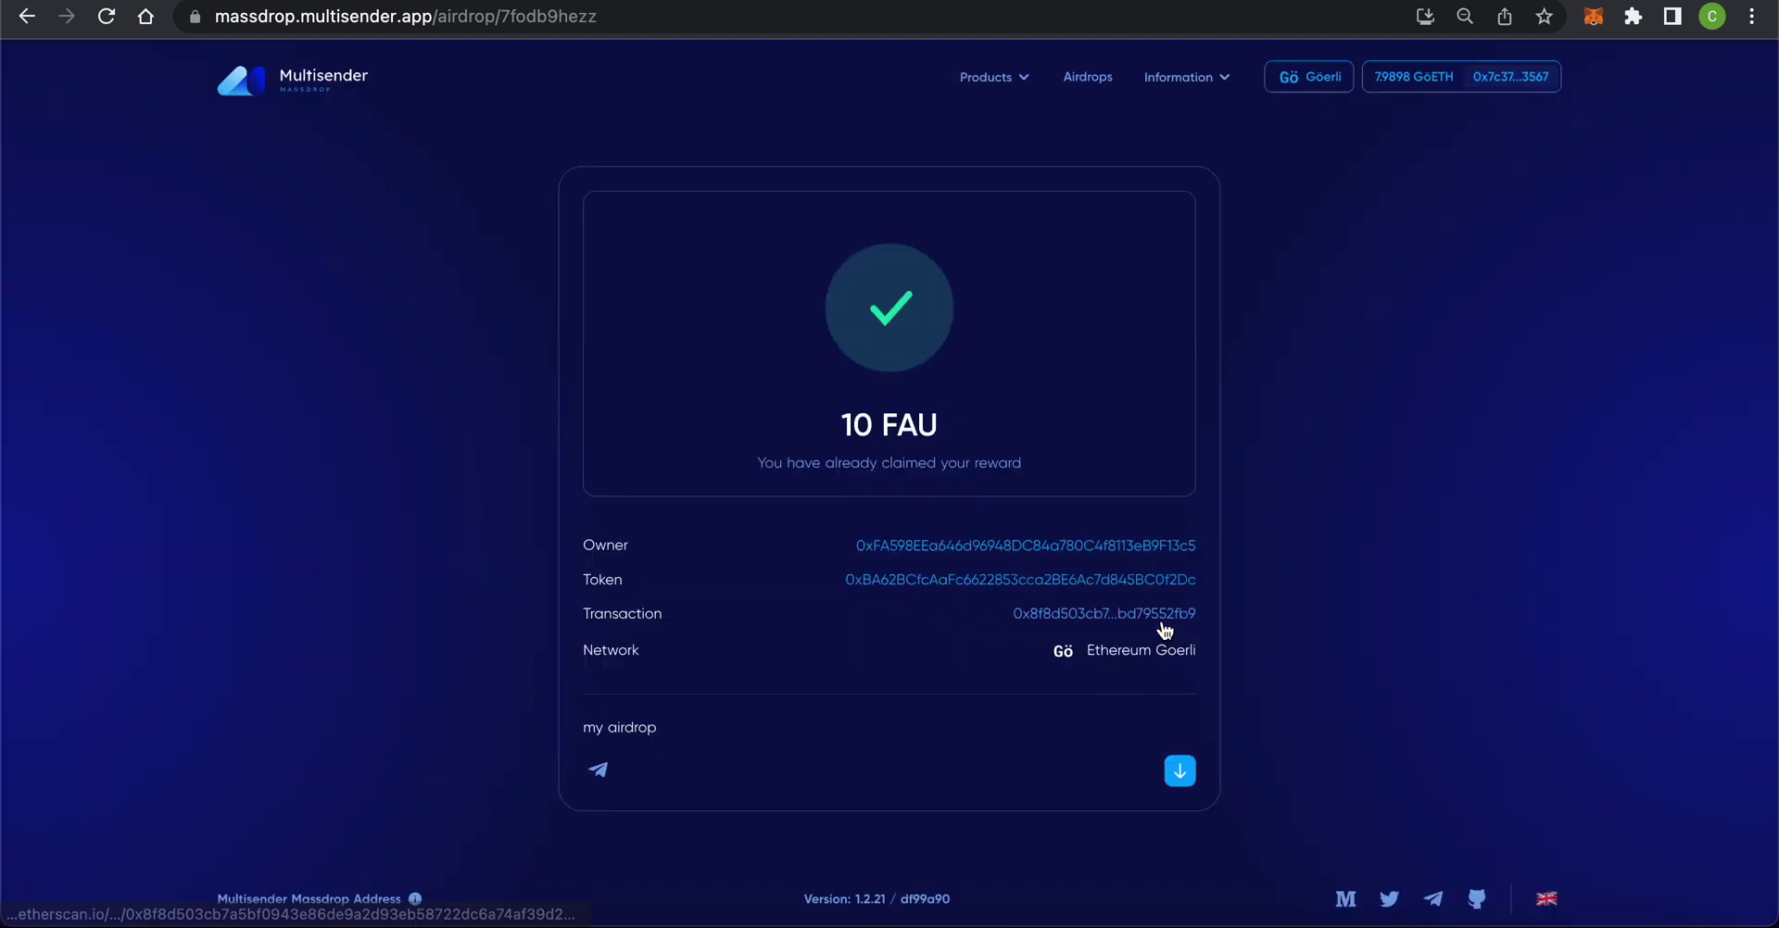